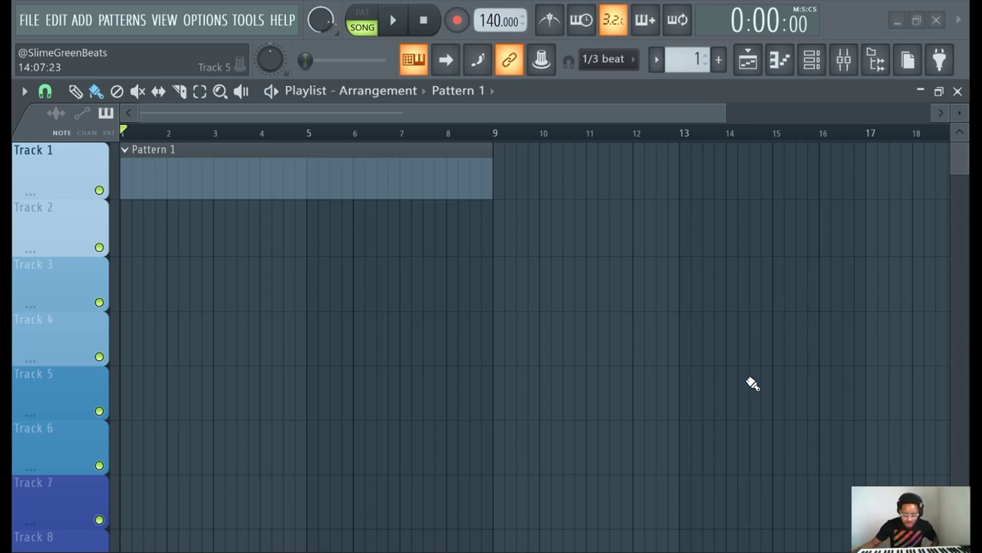
Open the ADD menu to list the instrument plugins available for the project
left_click(79, 20)
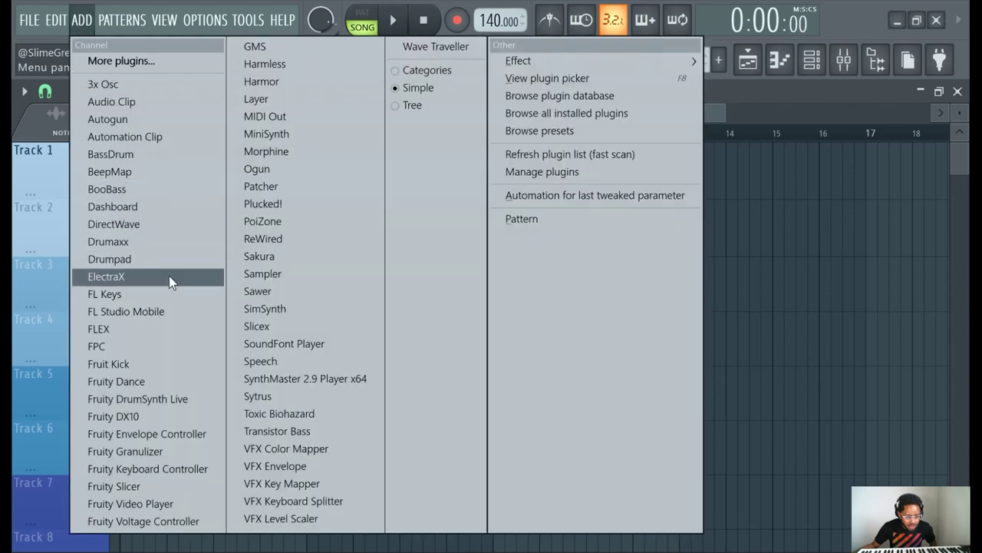
Add a FLEX instrument, move its window aside and look through its packs
left_click(107, 329)
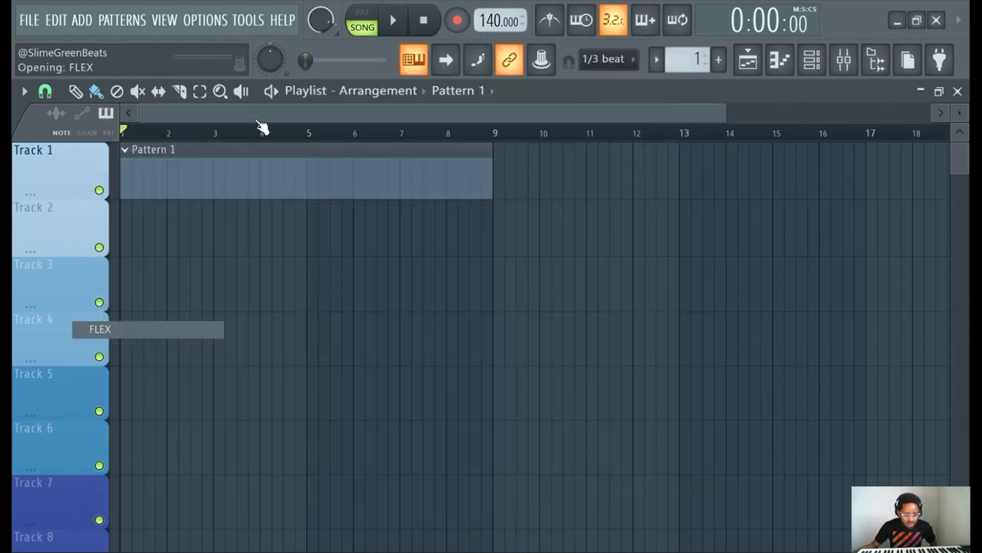
left_click_drag(232, 137, 263, 92)
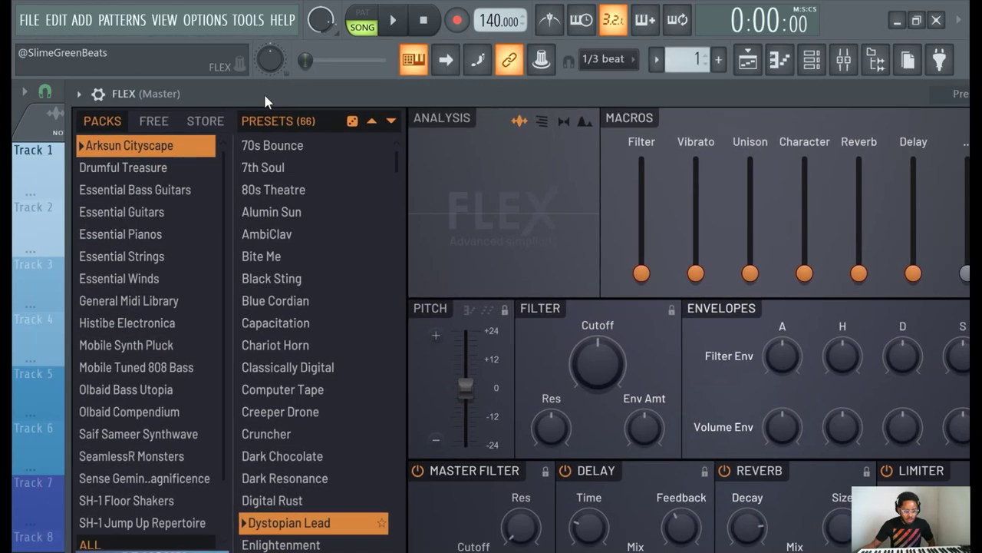
left_click(163, 129)
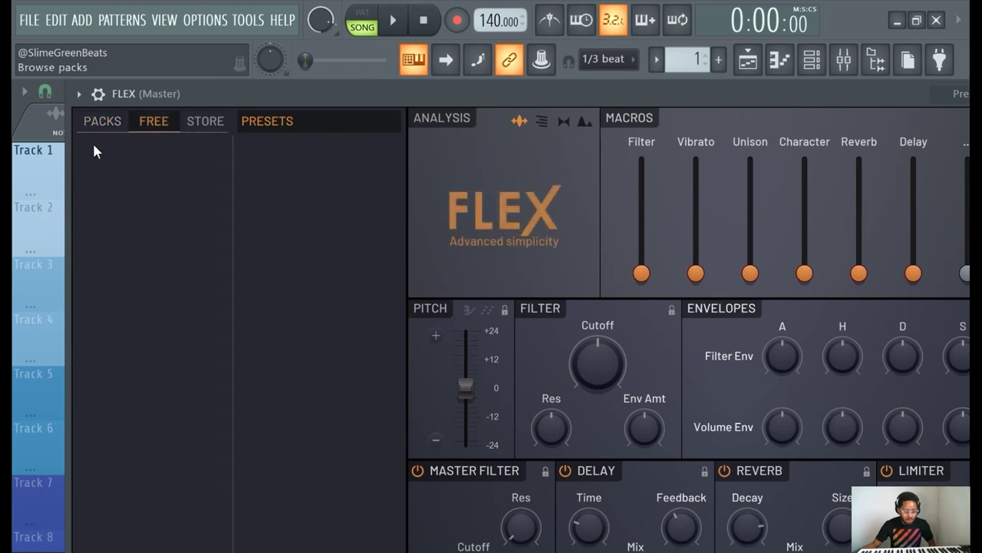
left_click(122, 129)
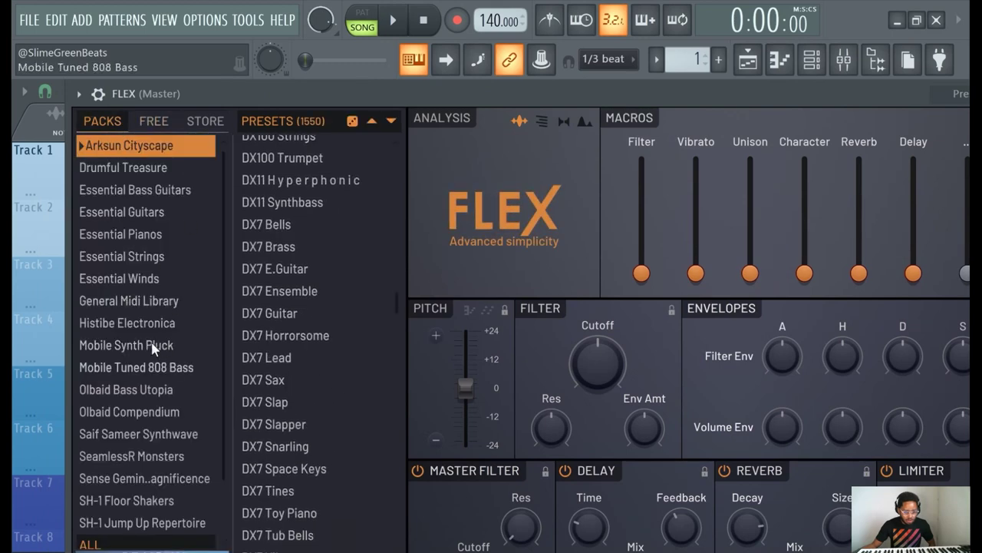
Show the 45 presets of the Essential Guitars pack in the FLEX browser
scroll(156, 338, "down", 1)
scroll(157, 322, "up", 1)
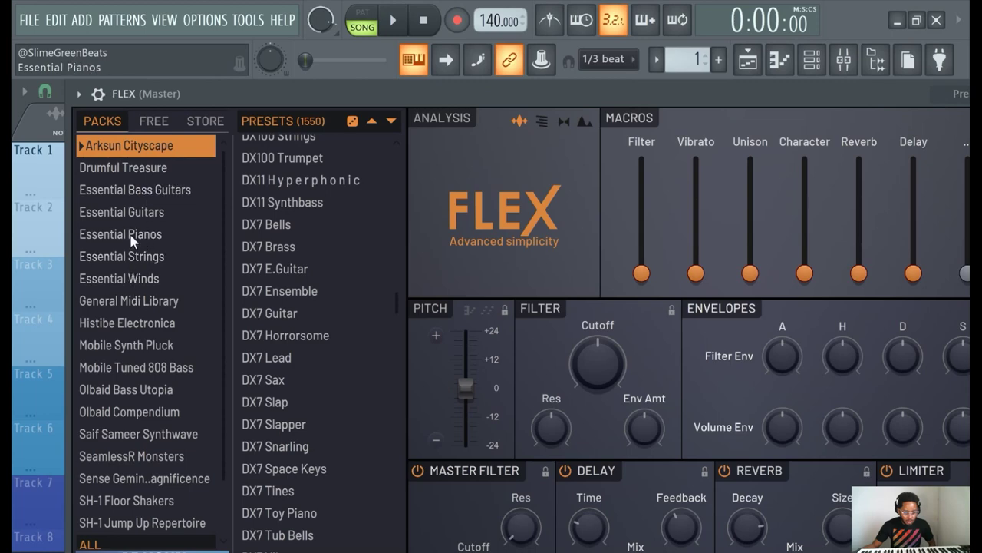
left_click(132, 213)
left_click_drag(197, 93, 203, 139)
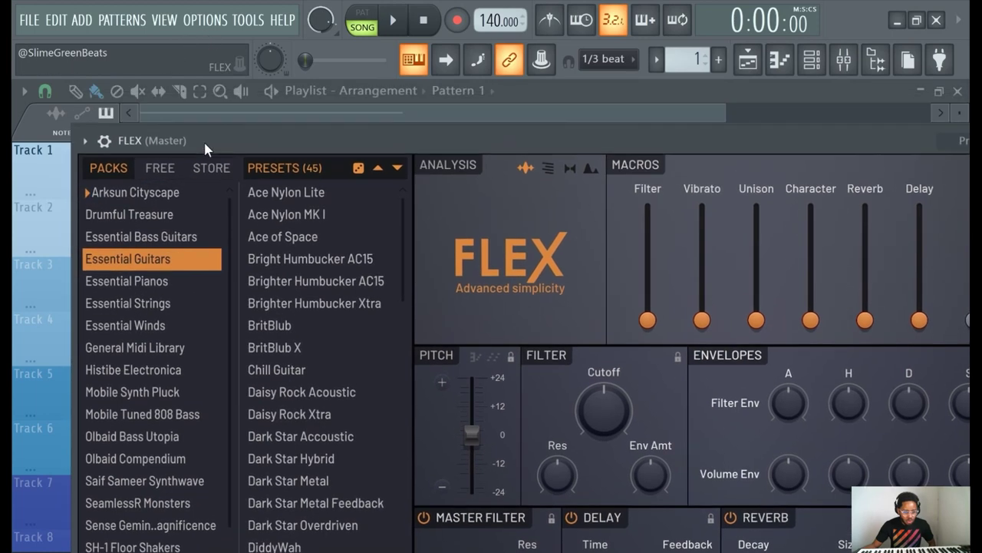
left_click(86, 24)
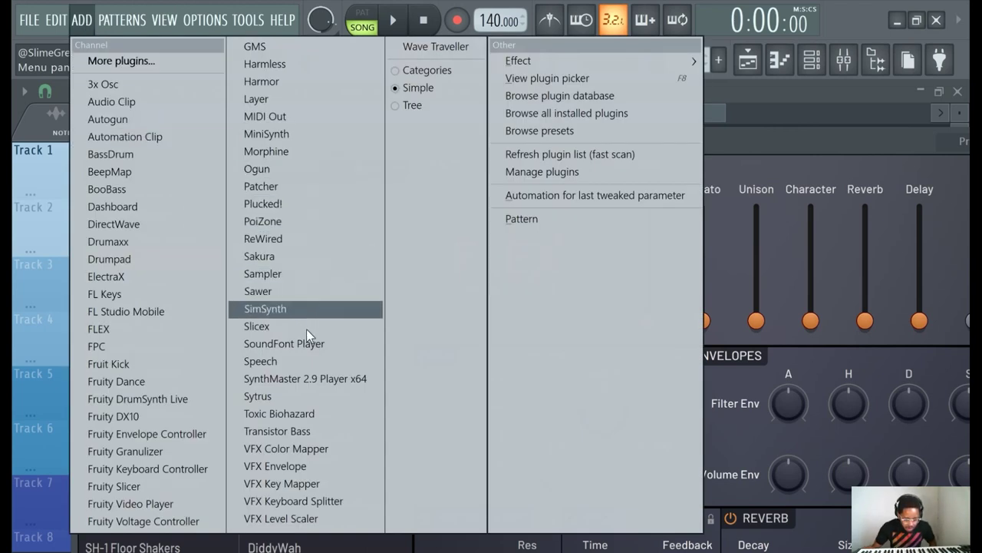
Add a Sytrus instrument and open its full preset list
left_click(273, 401)
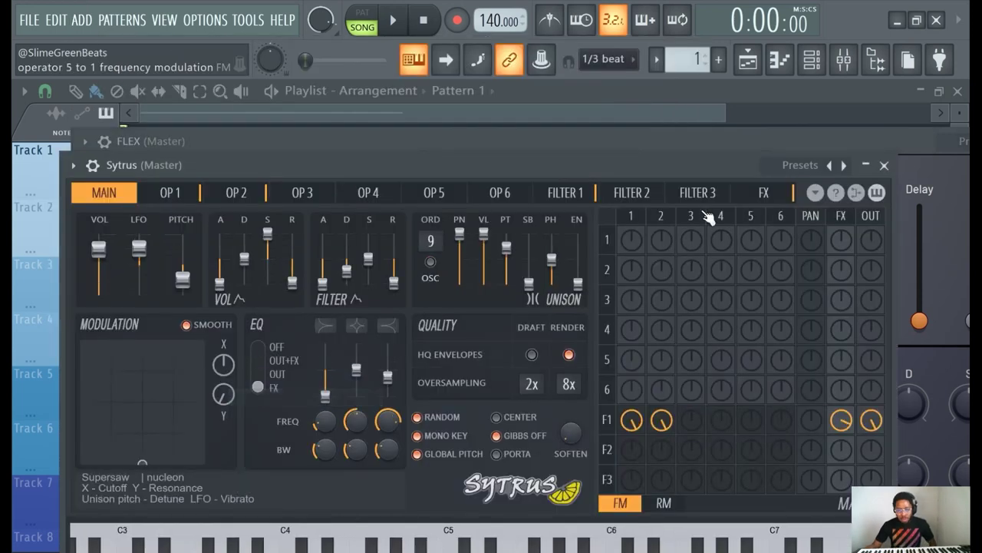
left_click_drag(569, 166, 564, 77)
left_click(788, 89)
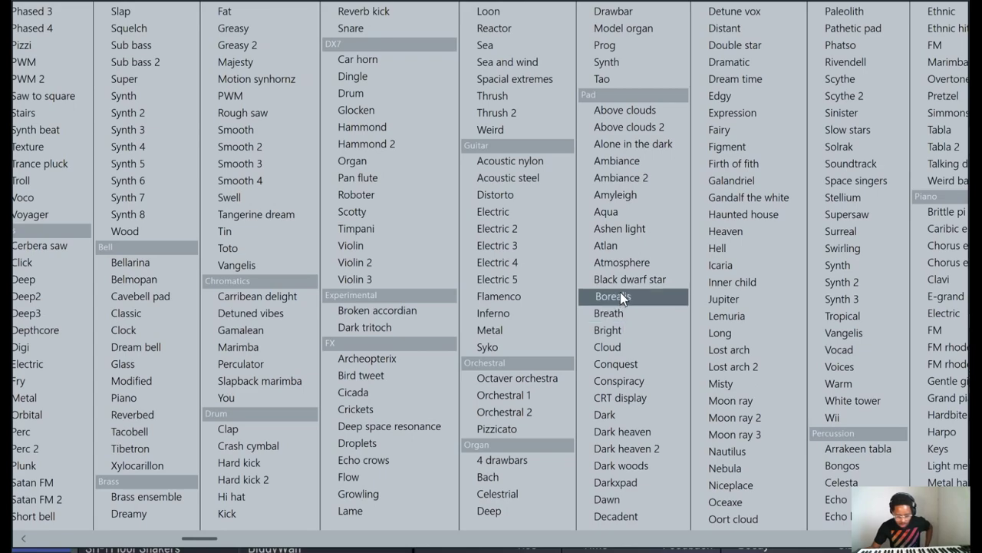
Load the Acoustic nylon guitar preset, then step to the next preset, Acoustic steel
scroll(620, 291, "down", 3)
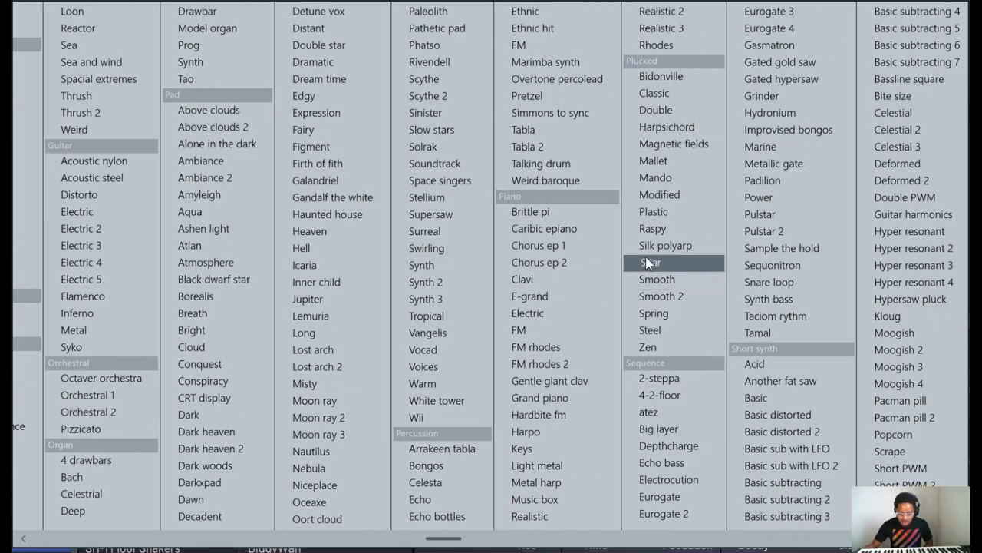
scroll(629, 277, "down", 2)
scroll(636, 267, "down", 3)
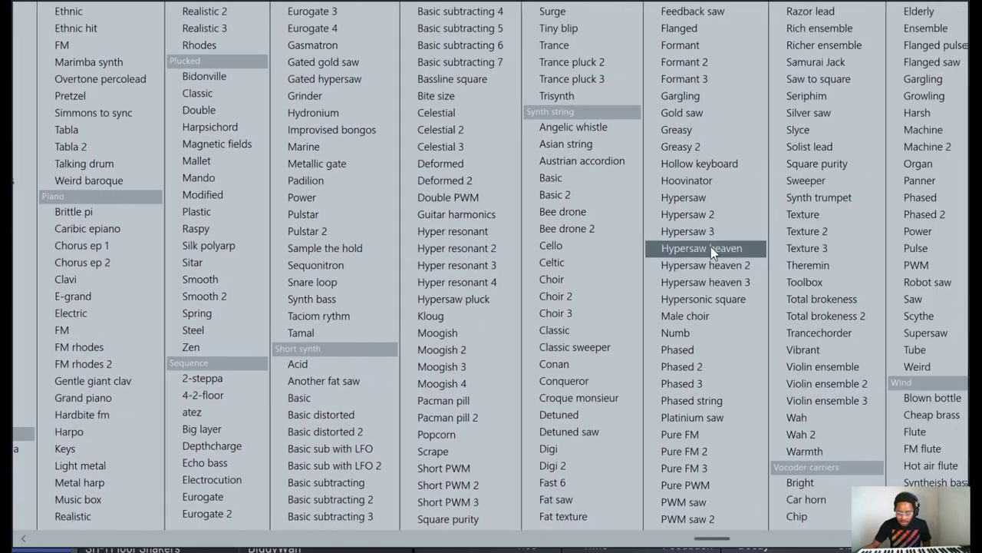
scroll(747, 274, "down", 3)
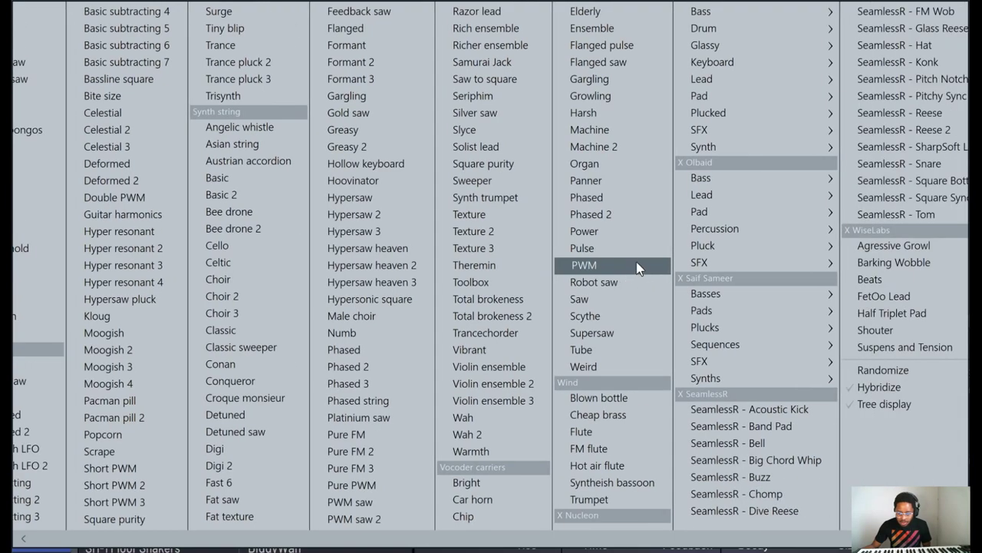
scroll(464, 276, "up", 3)
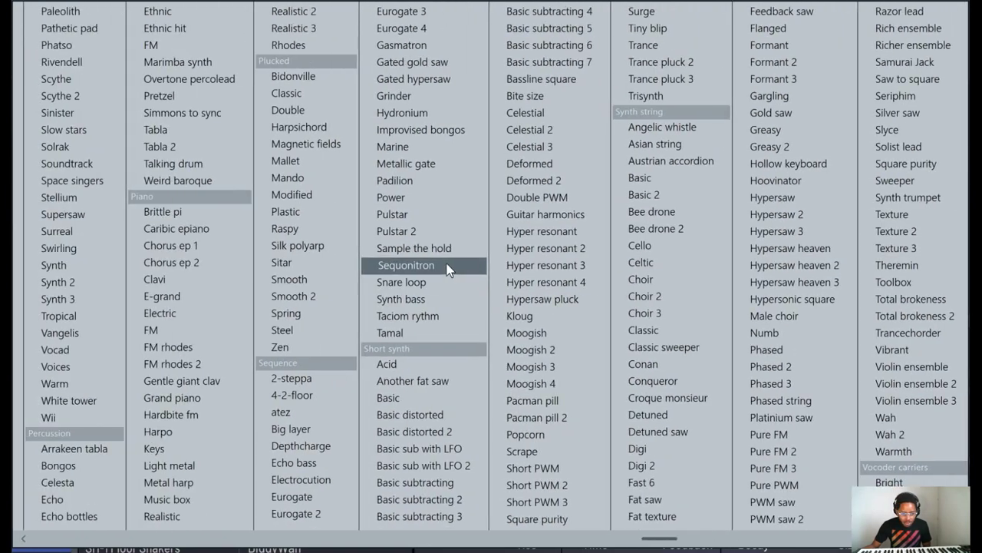
scroll(450, 268, "up", 3)
scroll(418, 266, "up", 3)
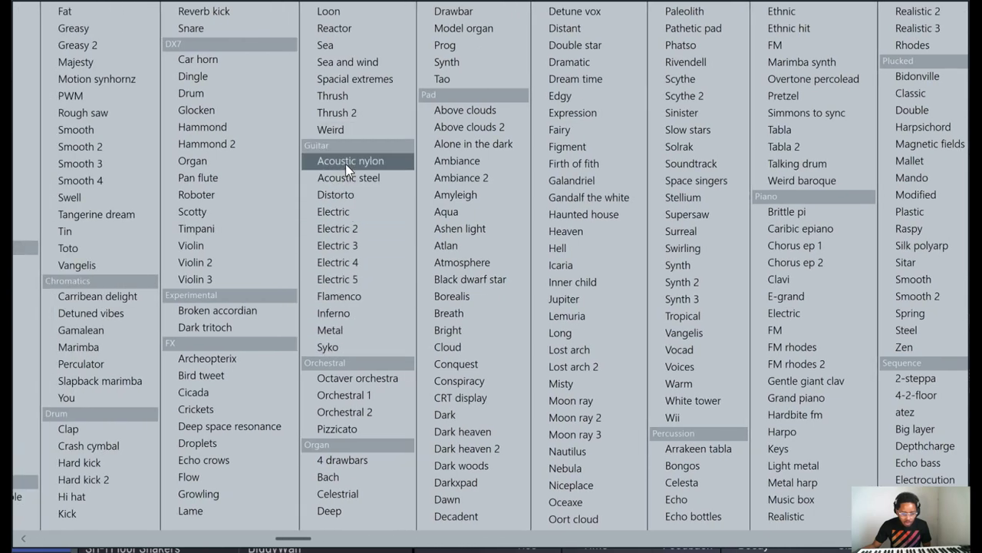
left_click(346, 161)
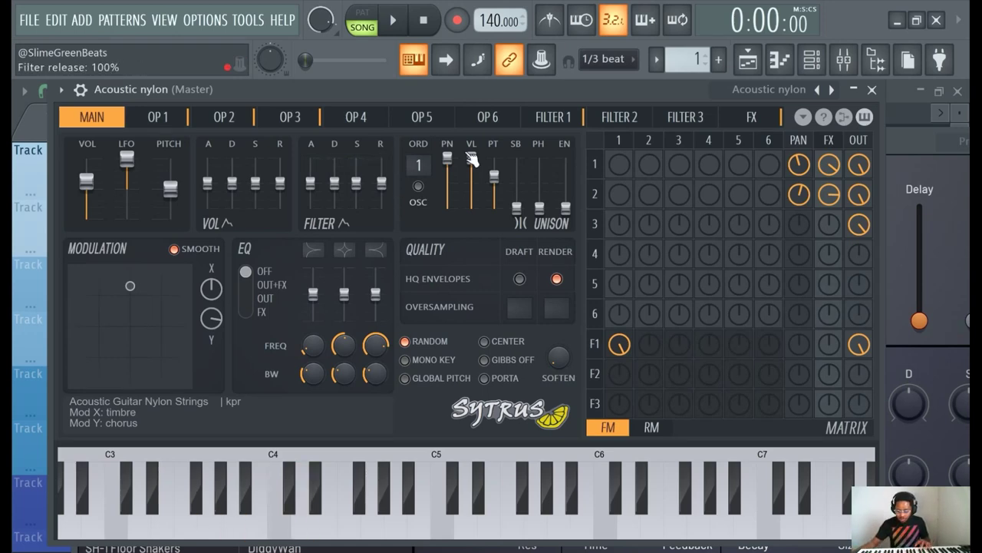
left_click(831, 90)
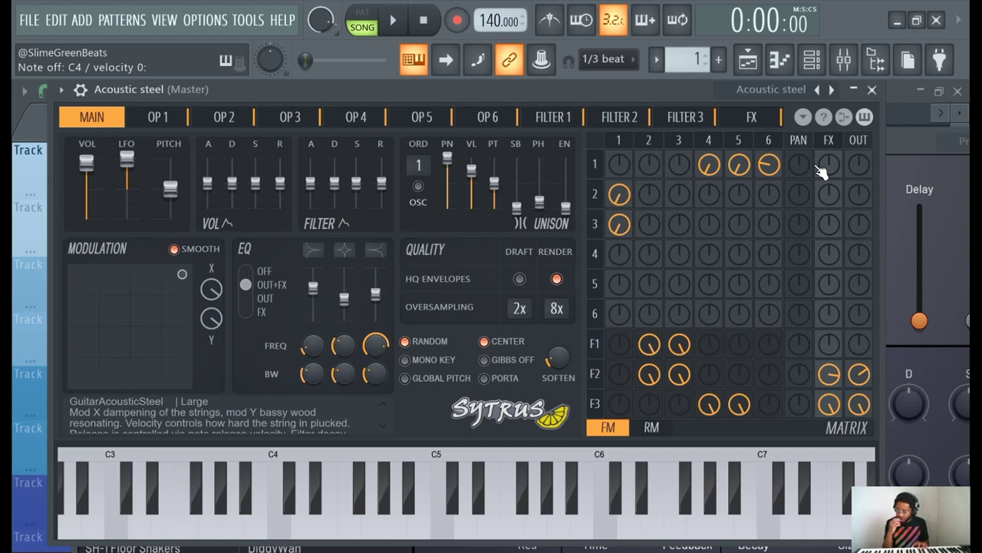
Turn on the metronome and start playback to hear the current tempo
left_click(550, 20)
left_click(393, 21)
Lower the project tempo to 120 BPM, then stop playback and the metronome
left_click_drag(499, 21, 499, 52)
left_click(424, 22)
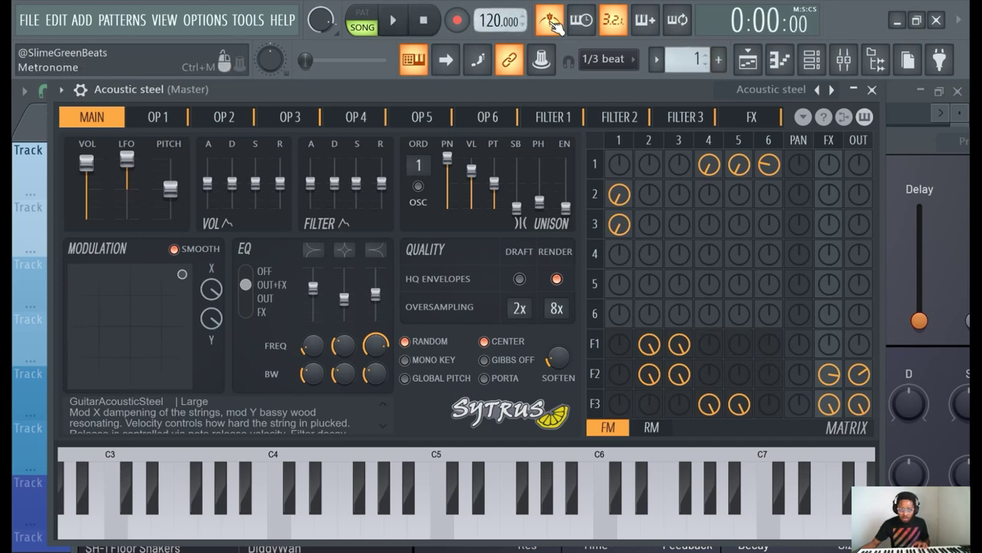
left_click(550, 20)
Close Sytrus, turn the metronome back on and arm recording
left_click(748, 59)
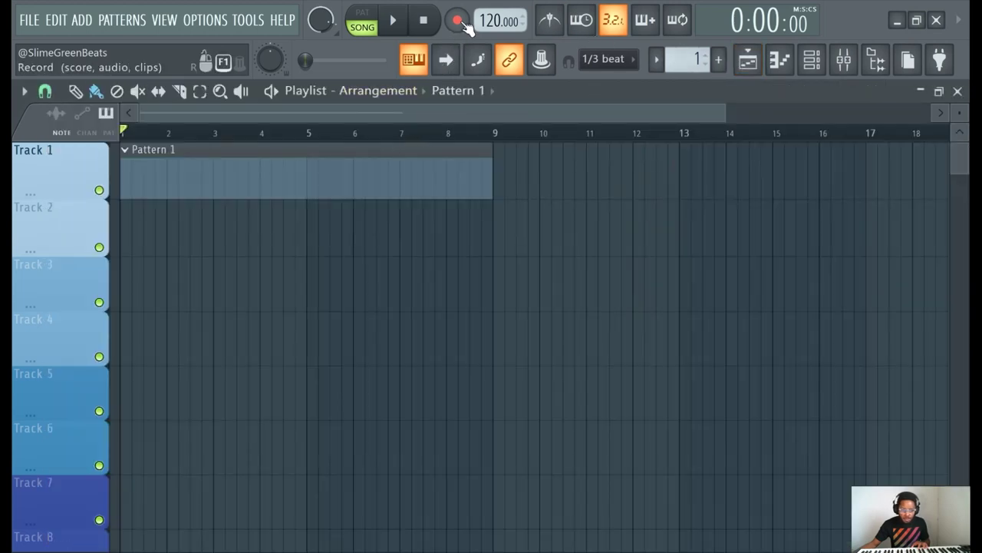
left_click(549, 20)
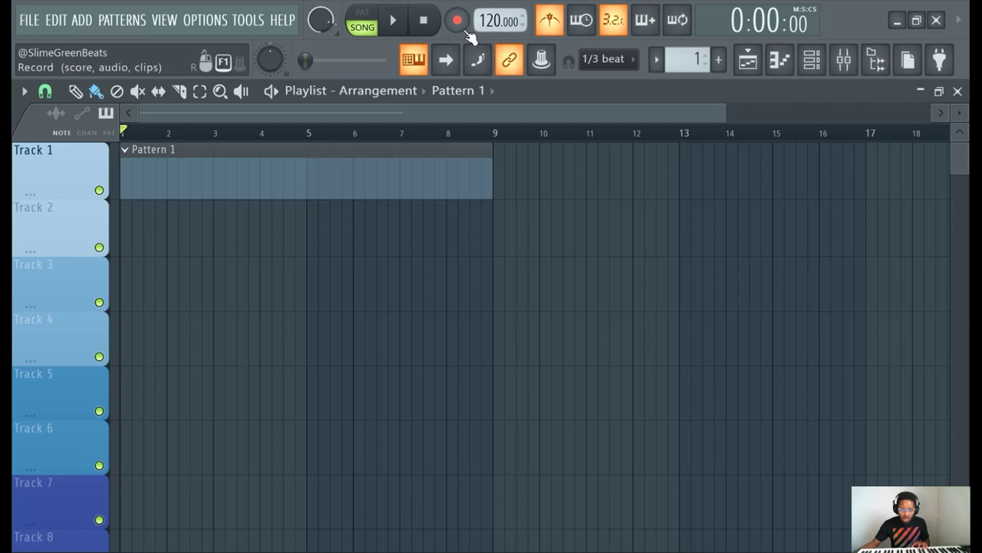
left_click(457, 21)
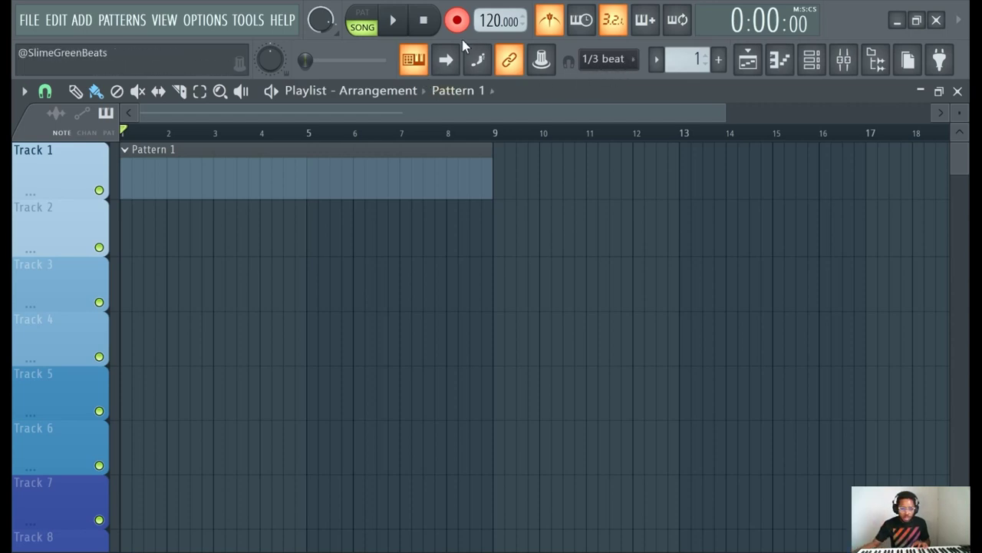
Record the Acoustic steel melody after the count-in, then open Pattern 1's notes
left_click(393, 21)
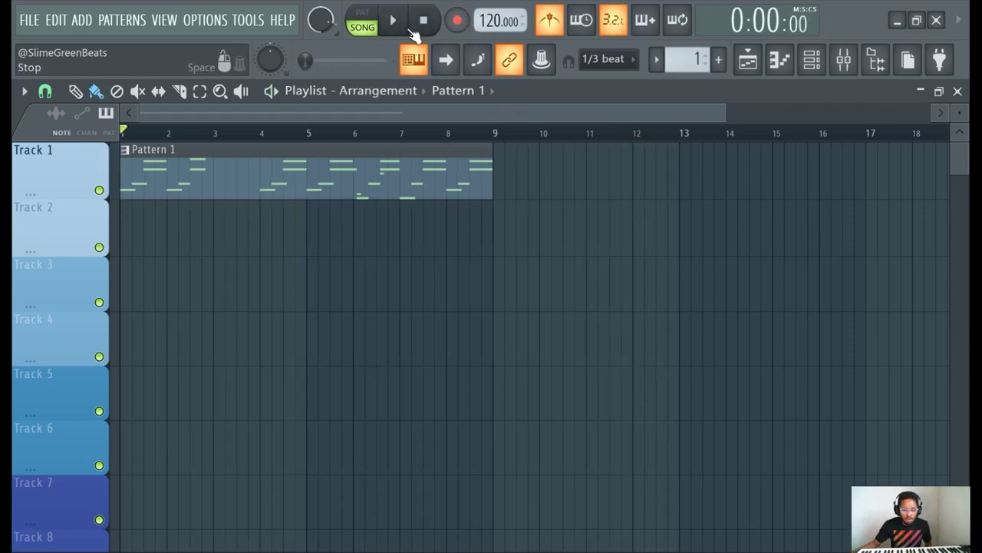
double_click(188, 186)
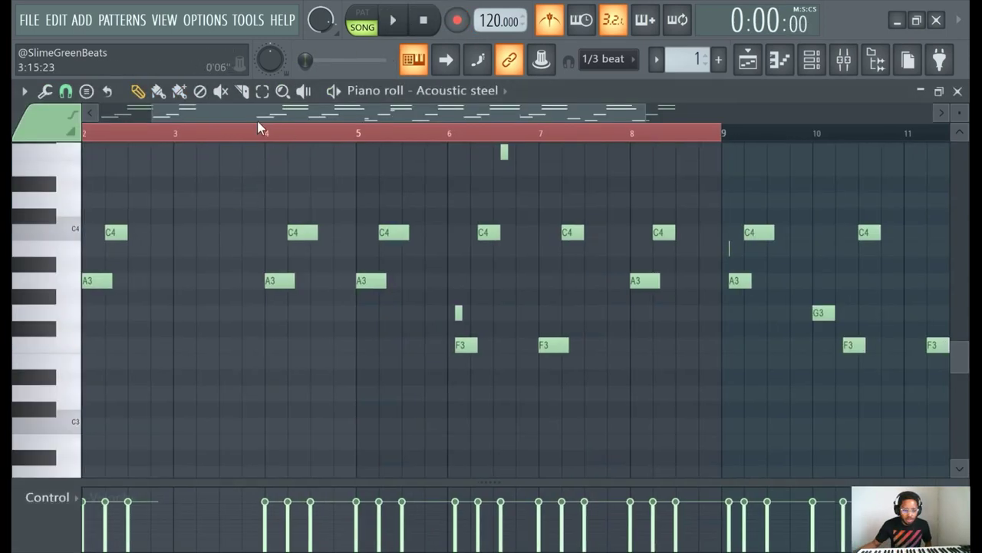
Select and remove the notes in the first two bars of the Acoustic steel part
scroll(193, 247, "up", 4)
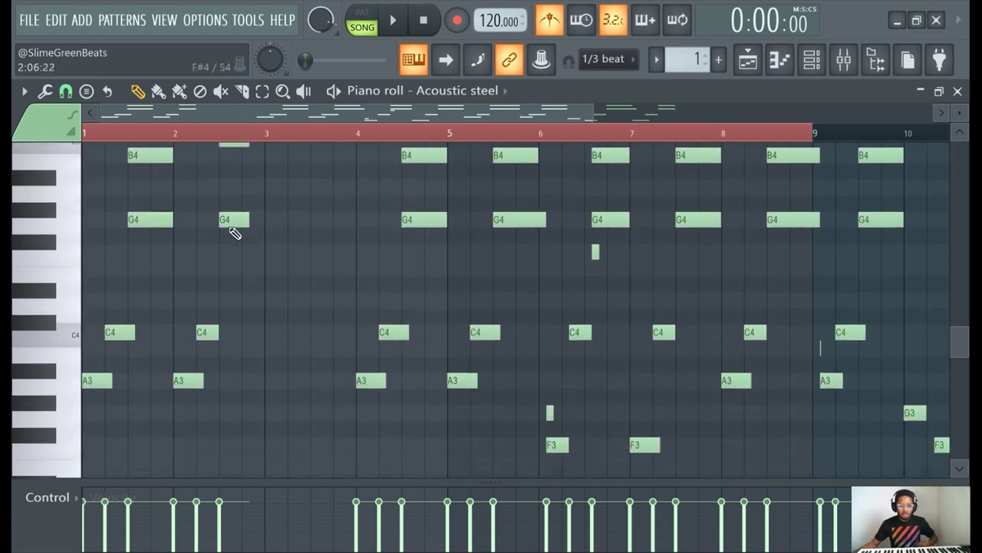
scroll(235, 234, "up", 3)
left_click_drag(288, 204, 84, 461)
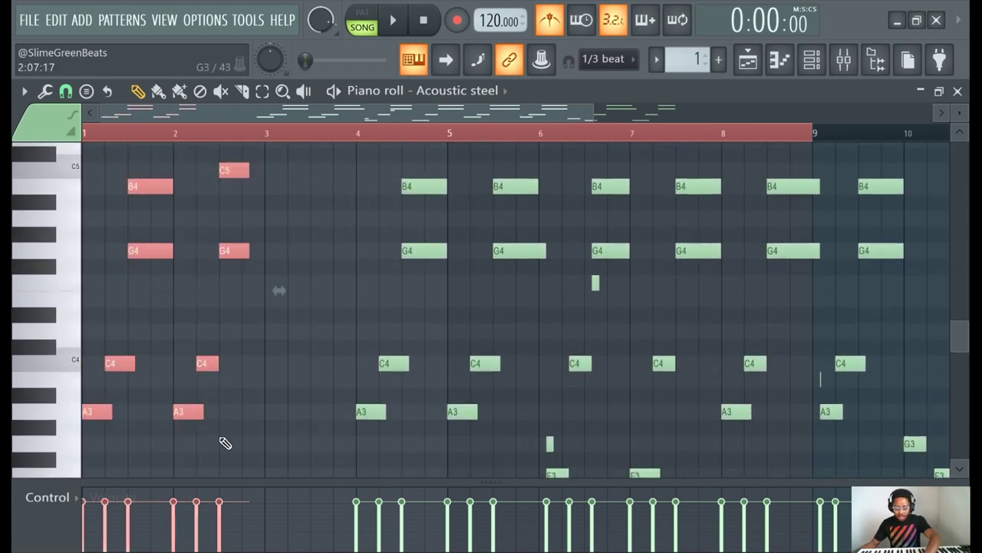
scroll(387, 366, "down", 3)
Shift all remaining notes left so the melody starts at bar 1
key("ctrl+a")
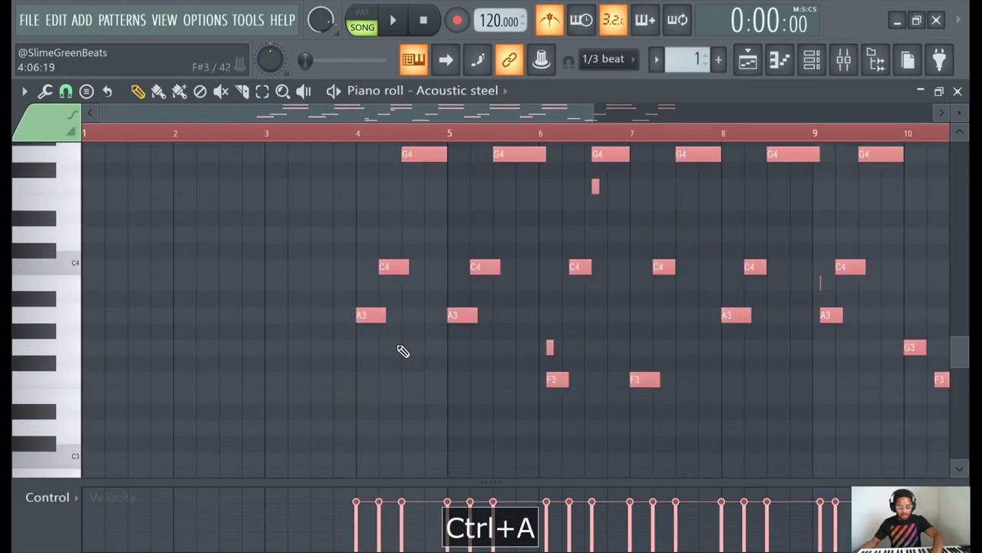
left_click_drag(367, 320, 66, 321)
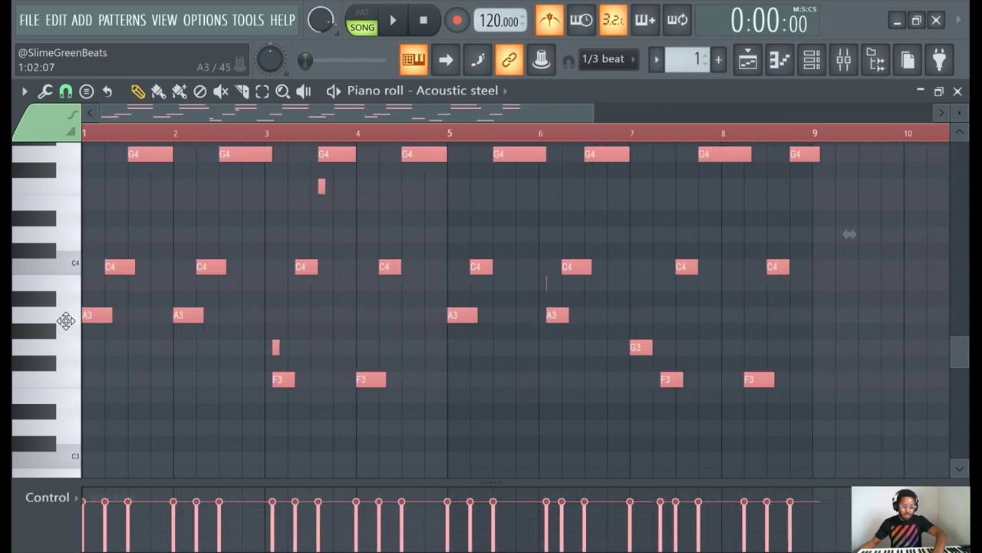
key("ctrl+d")
scroll(131, 161, "up", 2)
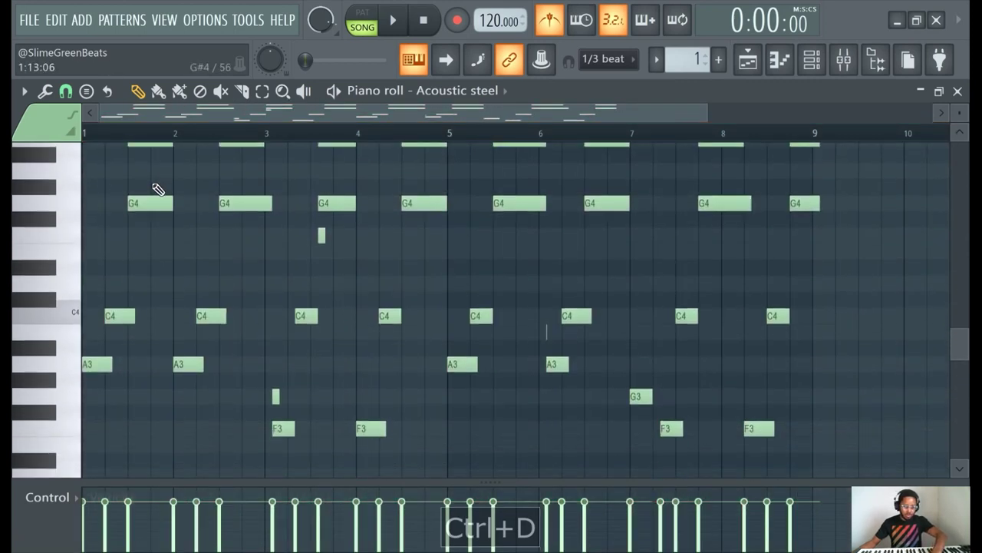
scroll(148, 122, "up", 1)
left_click_drag(148, 123, 18, 143)
scroll(99, 157, "up", 2)
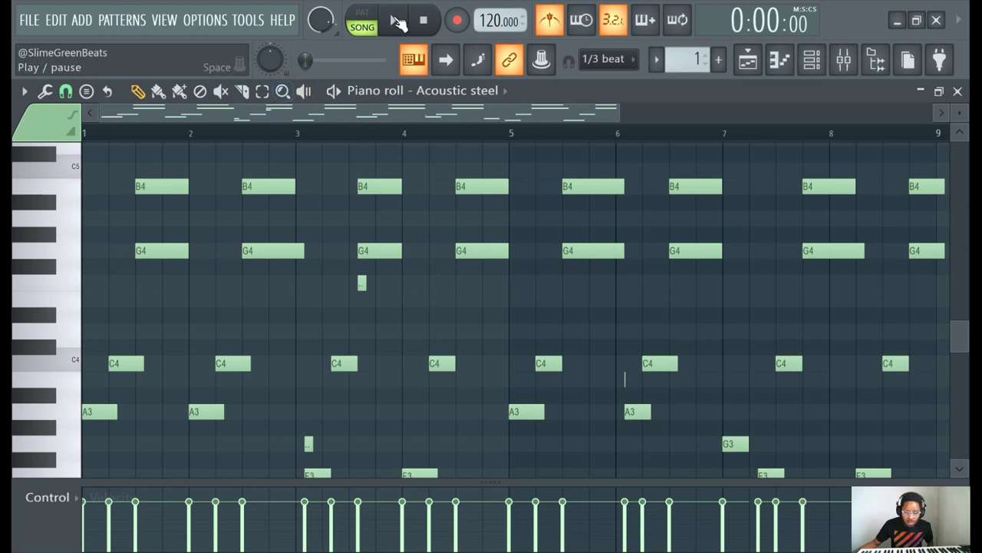
Set the piano roll snap to 1/4 beat and turn off the metronome
left_click(623, 61)
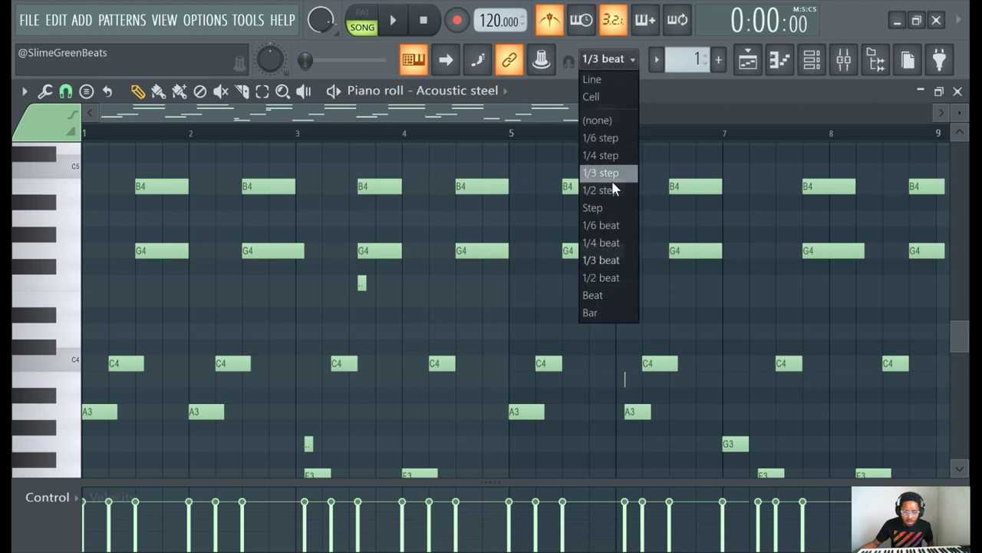
left_click(602, 243)
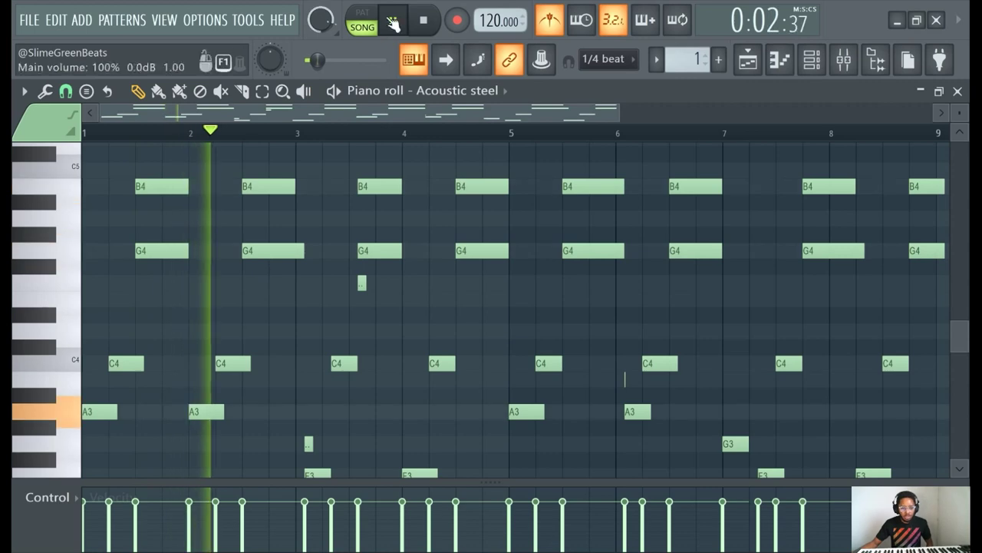
left_click(549, 19)
Move the F3 note to bar 3 and delete the stray short note and misplaced C4
scroll(427, 259, "down", 3)
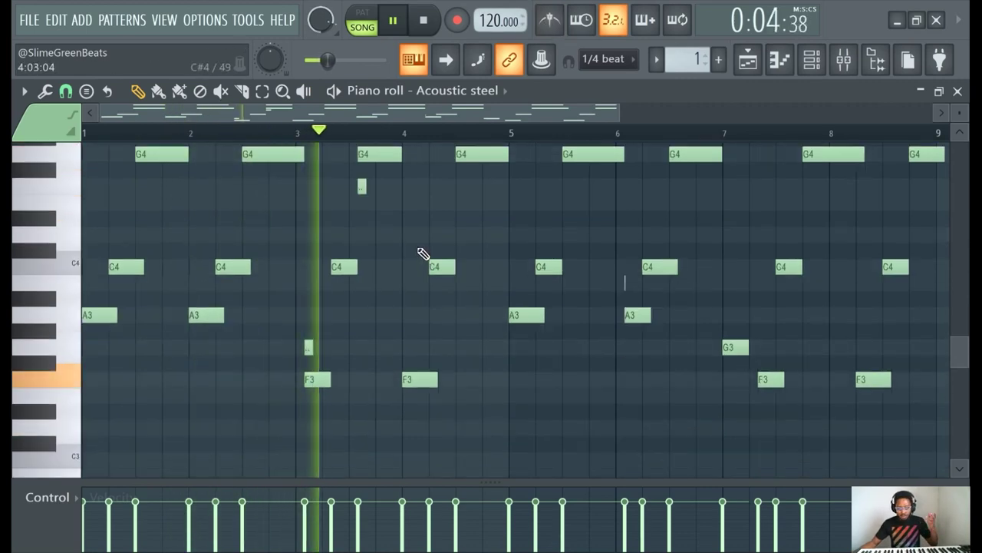
scroll(329, 300, "up", 2)
scroll(327, 300, "down", 2, "ctrl")
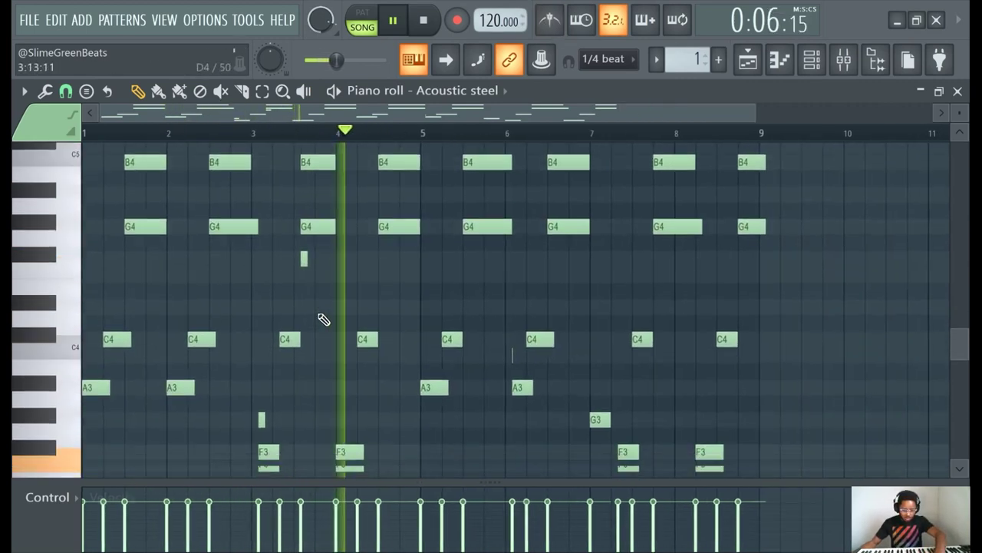
scroll(323, 315, "down", 2)
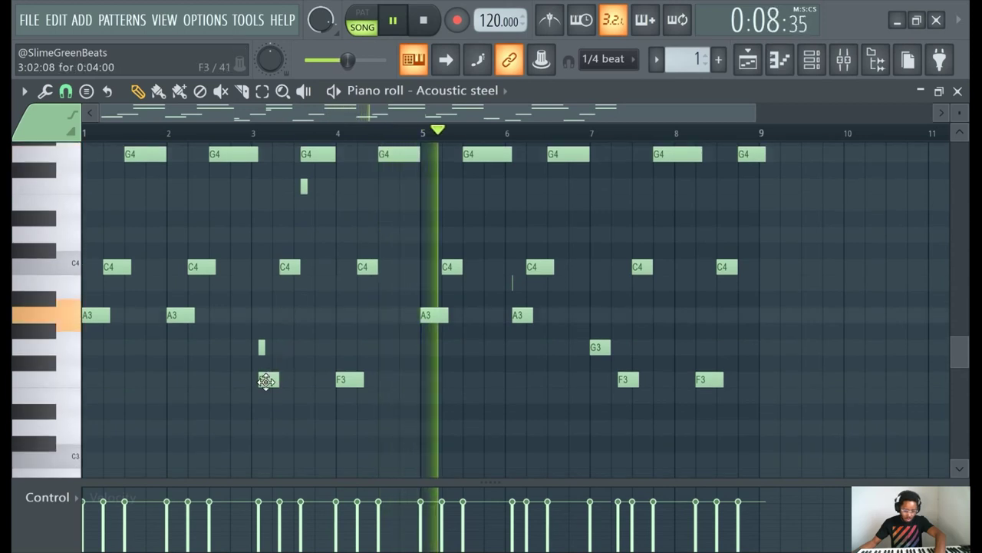
left_click_drag(266, 381, 261, 380)
right_click(261, 348)
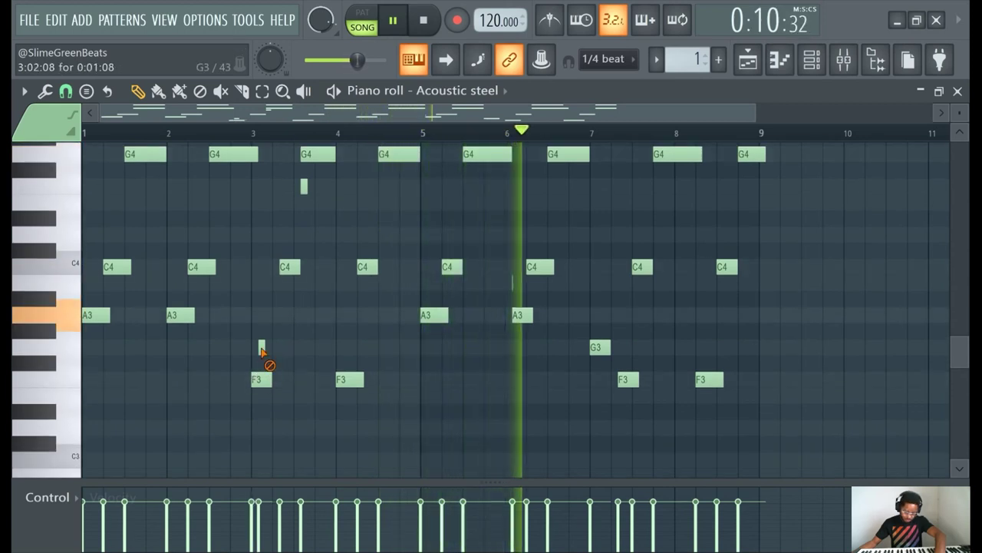
right_click(286, 266)
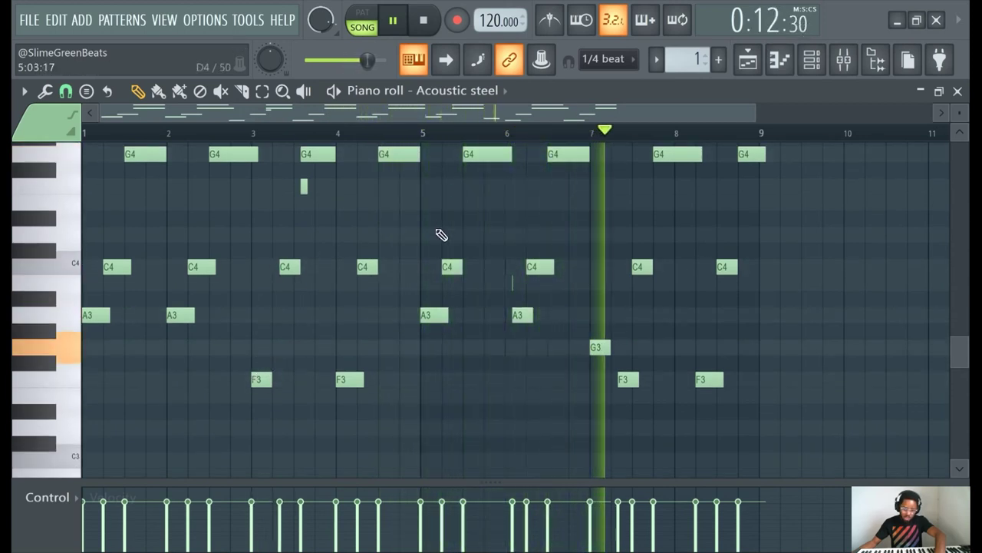
Add a C4 near bar 3.4 and shift it and the bar-4 G4 slightly earlier
scroll(280, 323, "up", 3)
left_click(289, 363)
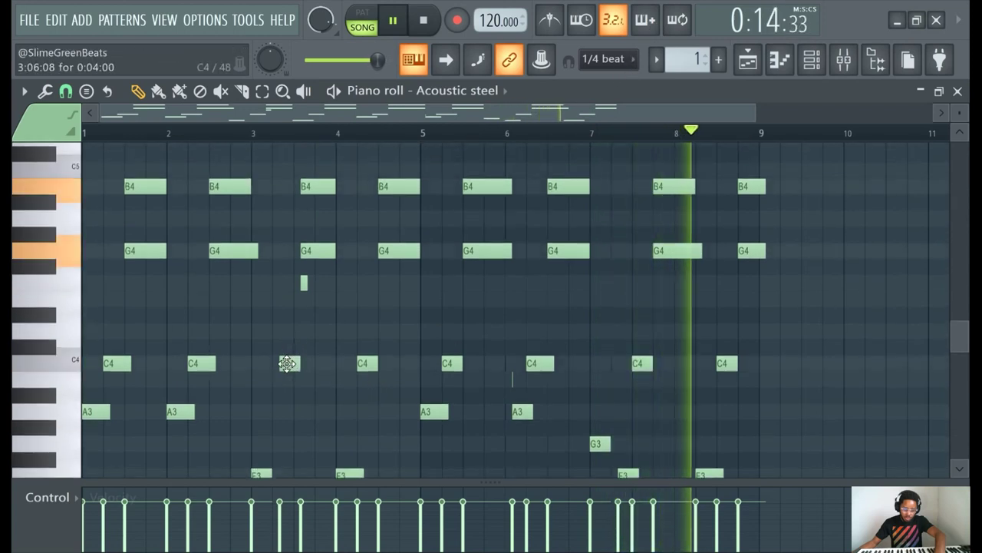
left_click_drag(287, 363, 280, 363)
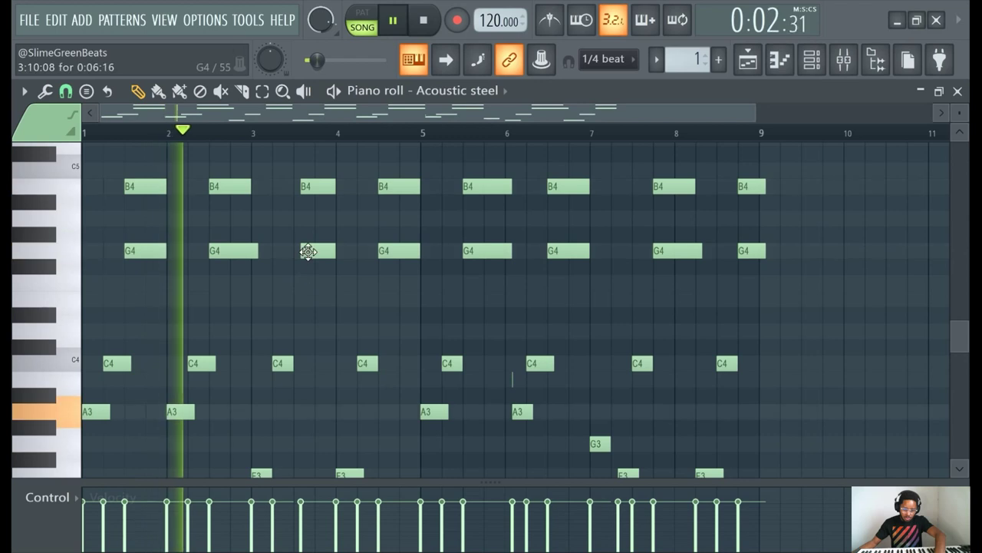
left_click_drag(307, 250, 300, 250)
Shorten the long A3 note at bar 5
scroll(357, 323, "down", 3)
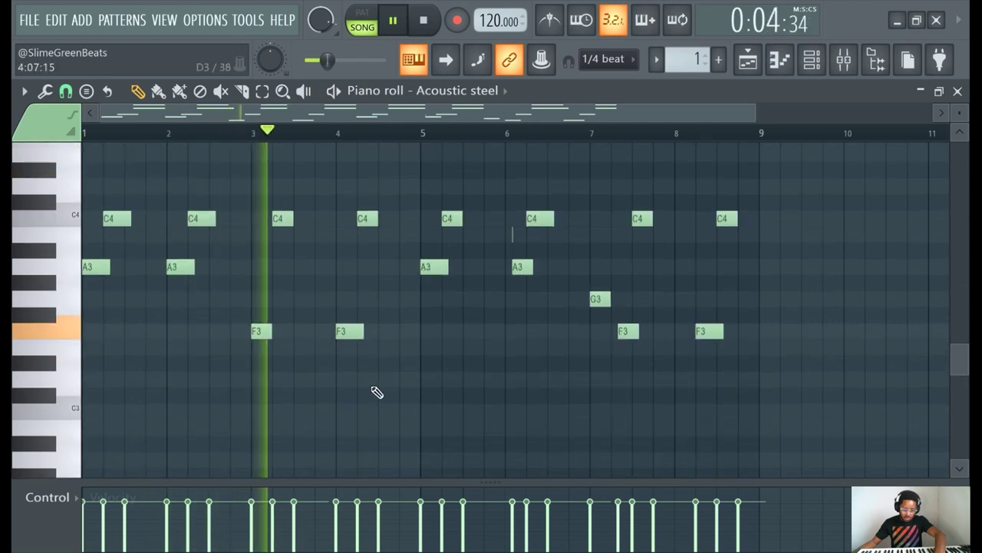
scroll(370, 237, "up", 2, "ctrl")
scroll(384, 237, "up", 1)
scroll(402, 242, "up", 2)
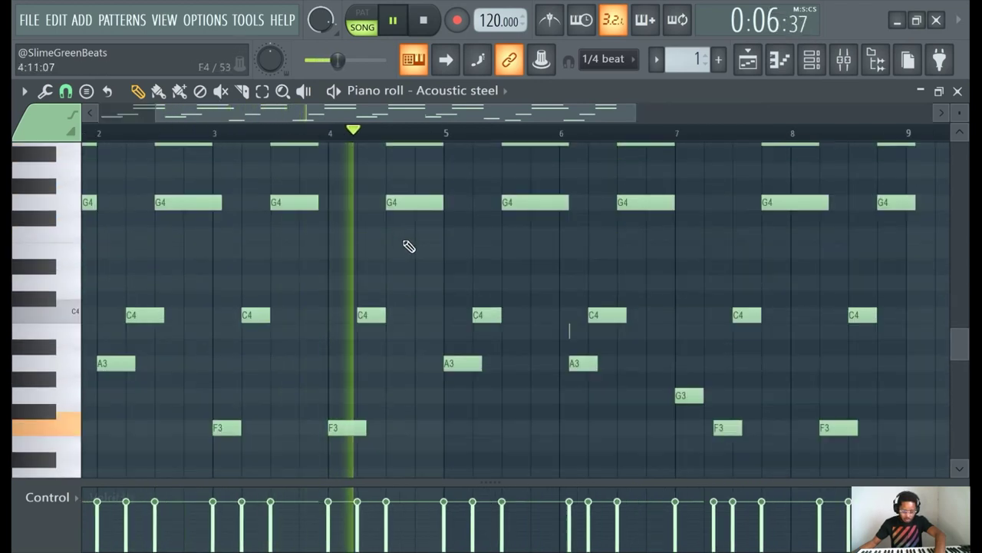
scroll(423, 354, "up", 1)
scroll(423, 354, "down", 2)
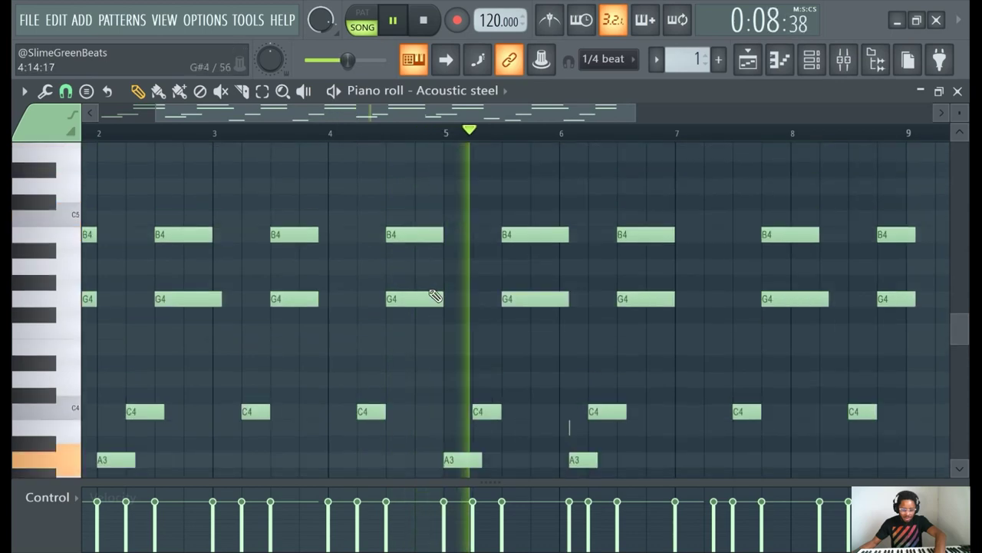
scroll(532, 309, "down", 2, "ctrl")
scroll(440, 318, "up", 2, "ctrl")
mouse_move(407, 280)
left_mouse_down()
mouse_move(415, 268)
mouse_move(399, 269)
left_mouse_up()
Lower the G3 note at bar 7 to F3
scroll(399, 269, "up", 1, "ctrl")
scroll(469, 285, "up", 2)
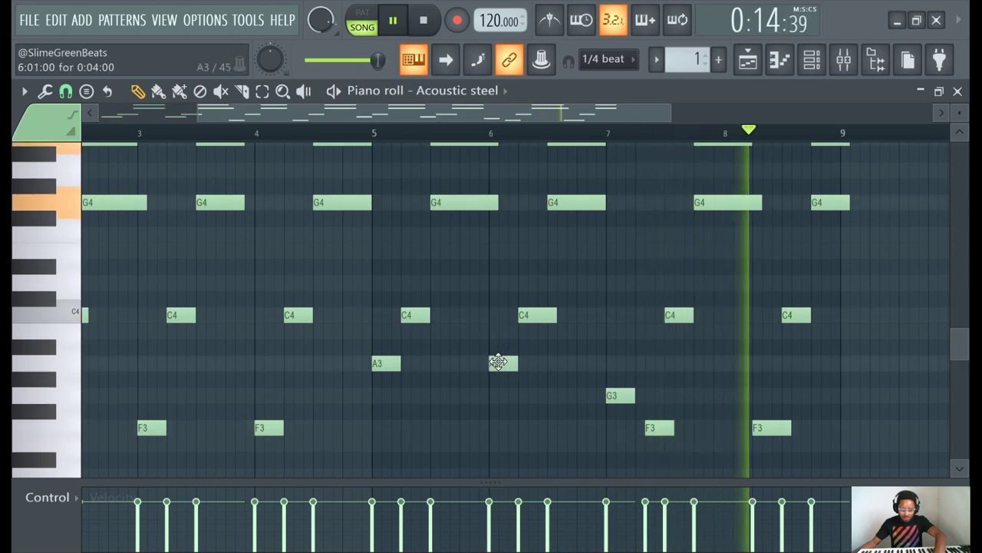
scroll(626, 343, "up", 2)
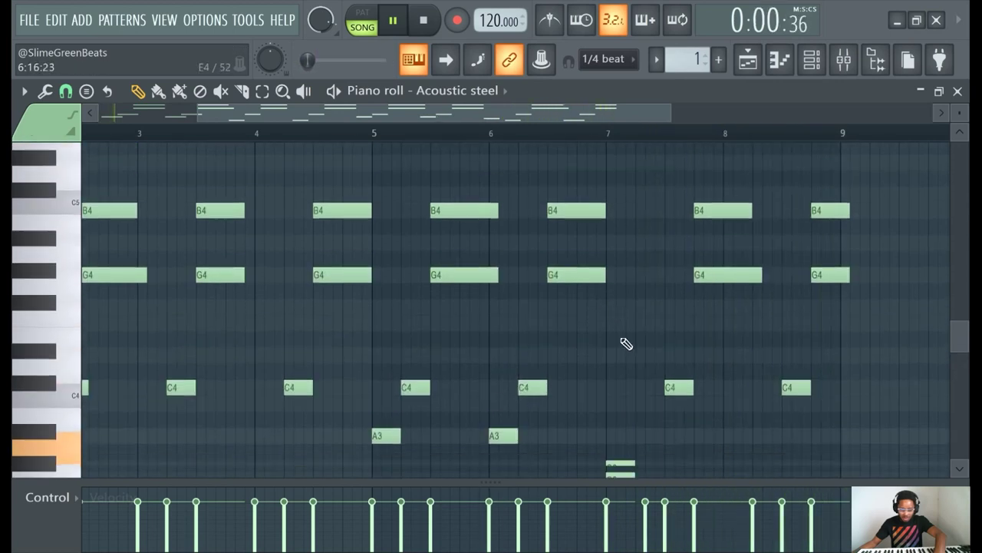
scroll(627, 343, "down", 3)
scroll(640, 359, "down", 3)
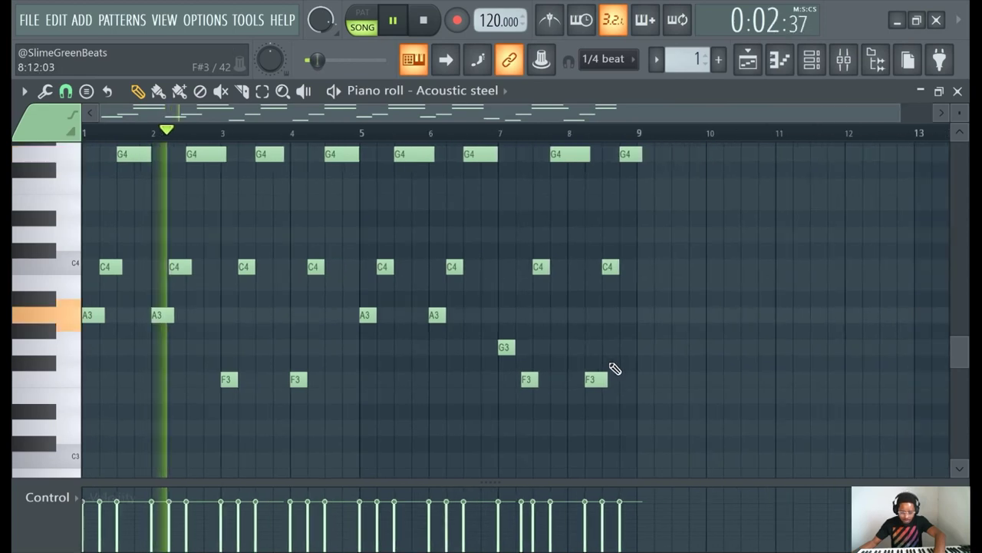
scroll(497, 376, "up", 1)
scroll(491, 376, "up", 1)
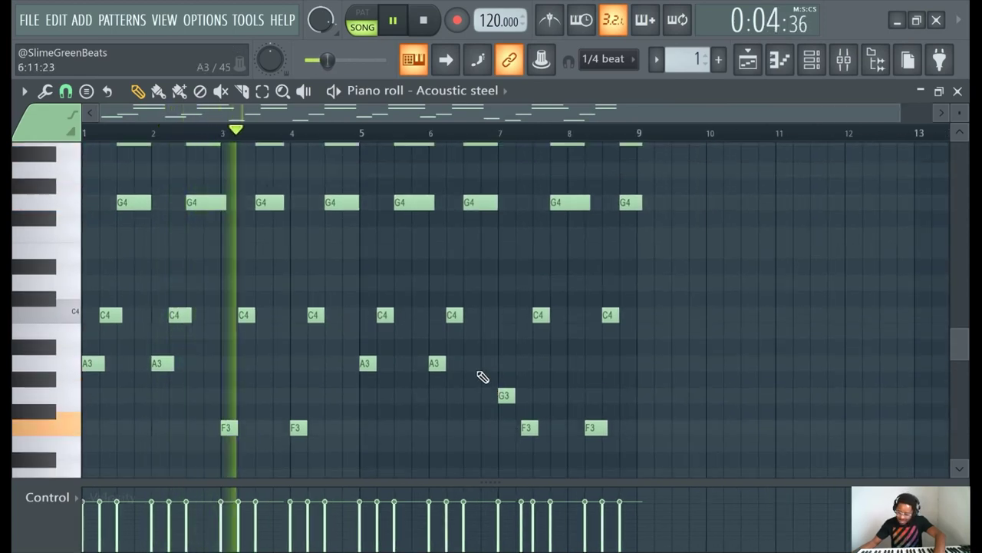
scroll(517, 395, "up", 2)
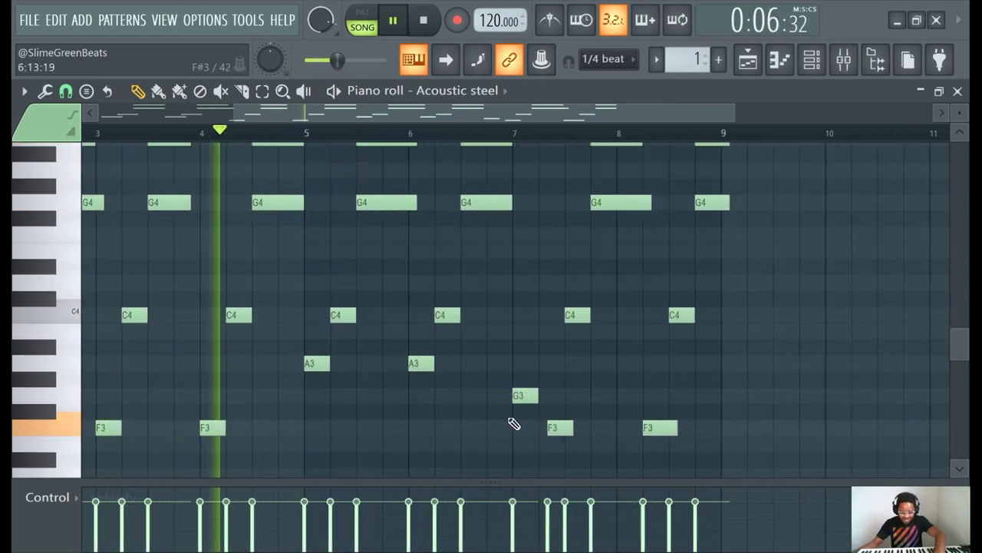
left_click_drag(524, 398, 559, 319)
Shorten the G4 near bar 7.5 and adjust the surrounding notes
scroll(597, 296, "up", 3)
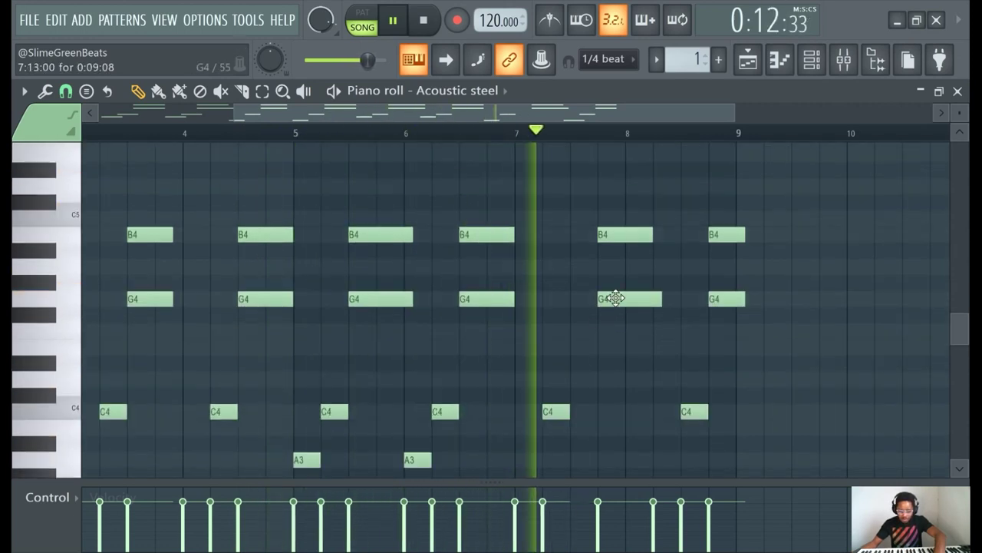
mouse_move(617, 297)
left_mouse_down()
mouse_move(586, 294)
mouse_move(624, 297)
left_mouse_up()
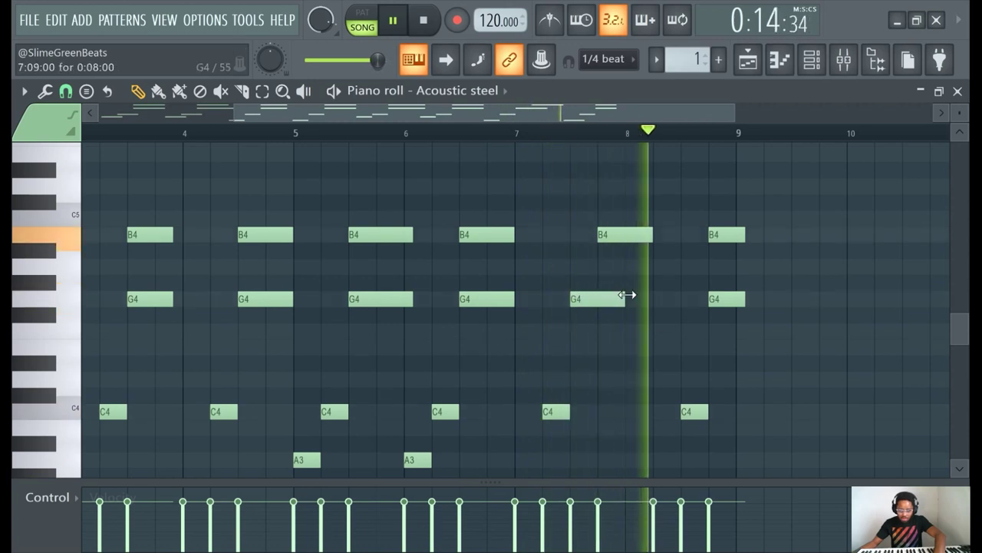
left_click_drag(614, 234, 592, 233)
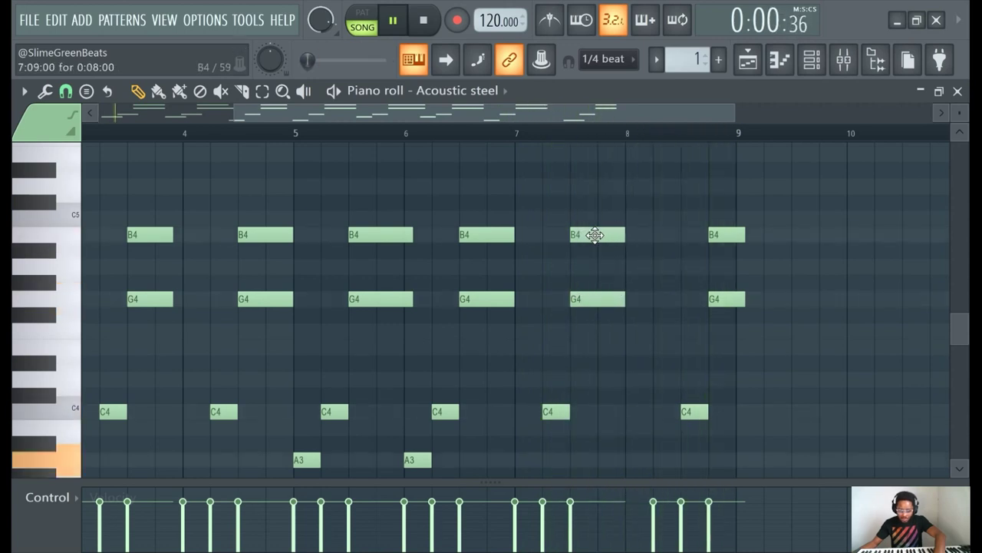
scroll(687, 330, "down", 4)
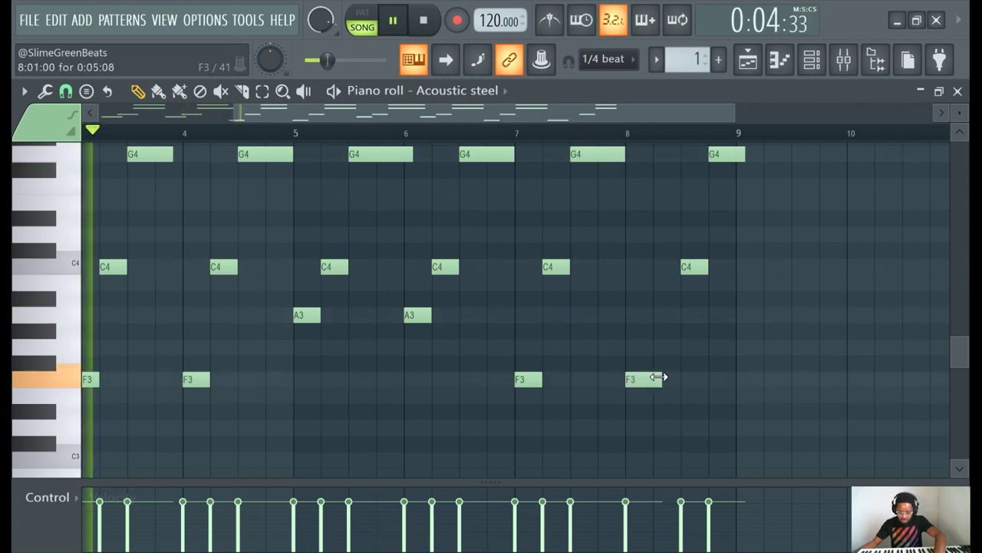
left_click_drag(456, 120, 525, 148)
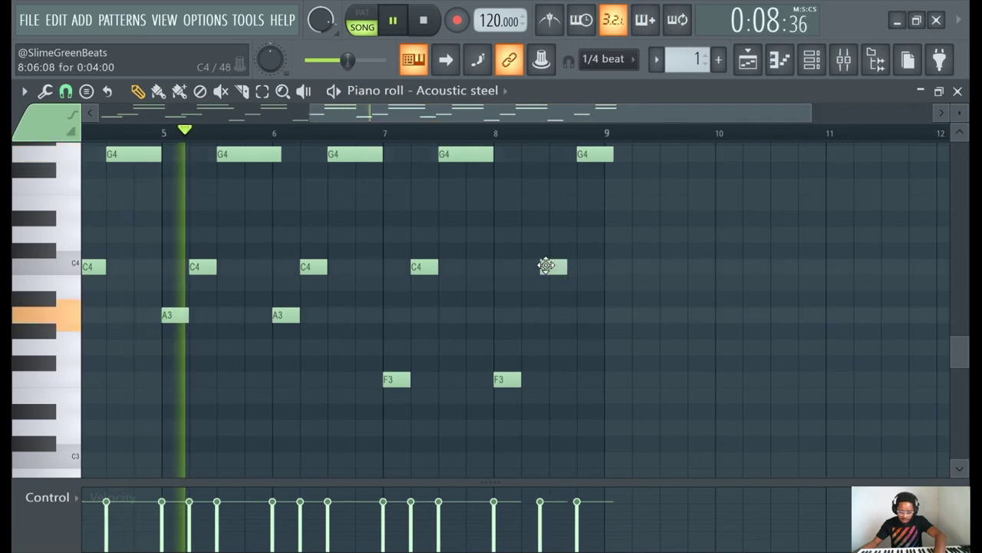
left_click_drag(546, 265, 535, 264)
scroll(453, 250, "up", 3)
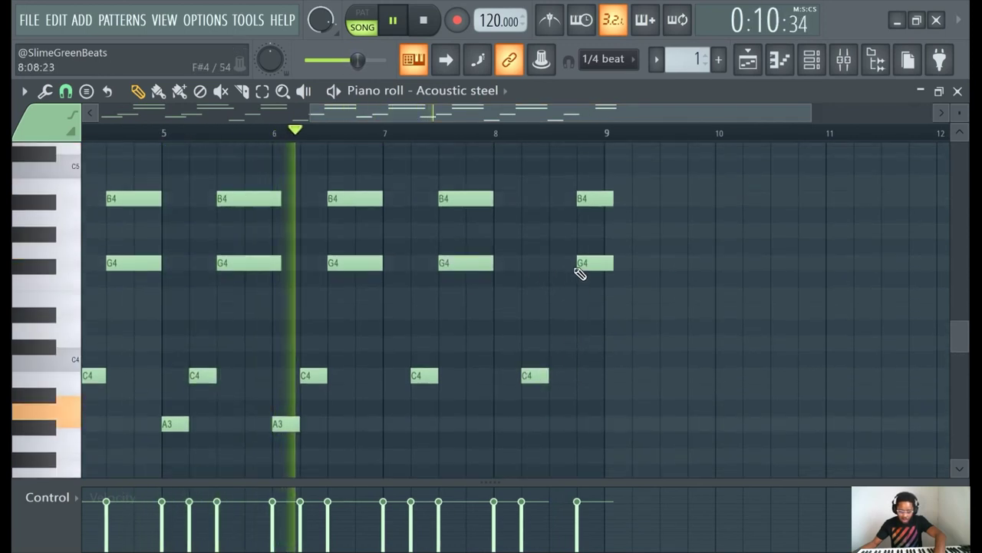
Replace the G4 and B4 at bar 9 with a G4–B4 pair one beat earlier
right_click(577, 299)
left_click(559, 299)
right_click(588, 236)
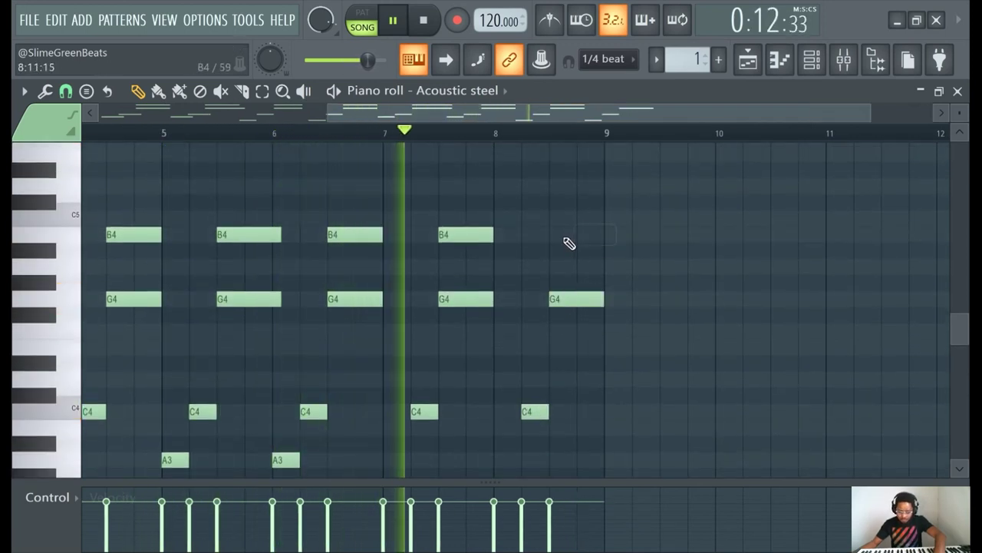
left_click(568, 235)
scroll(174, 260, "down", 2)
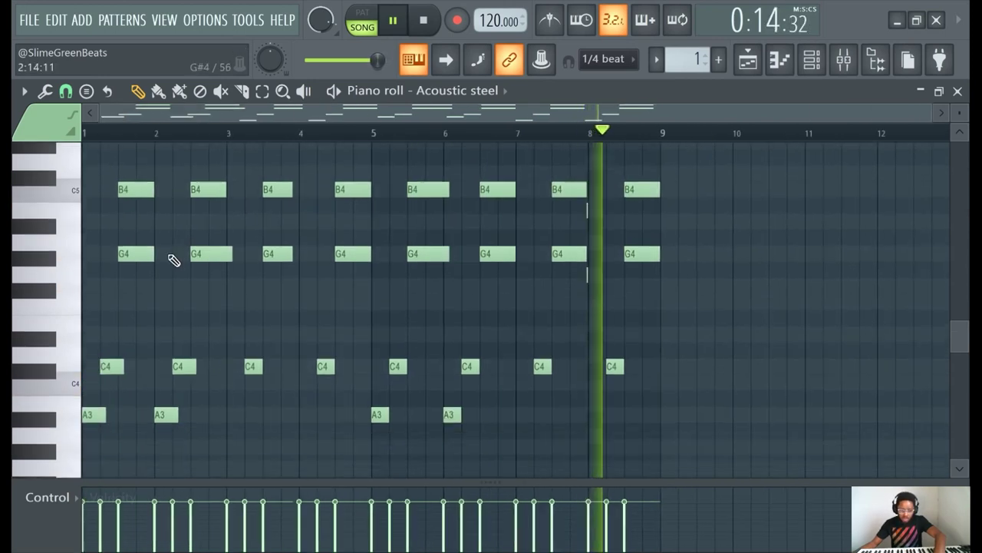
scroll(351, 217, "down", 2)
Lengthen the B4 and G4 notes near bar 3.5
scroll(355, 246, "up", 1)
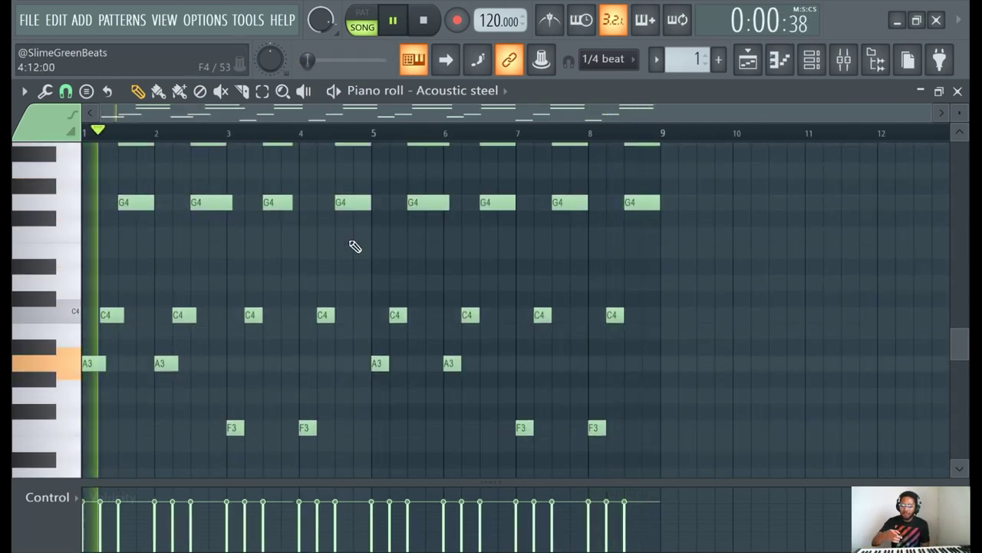
scroll(358, 247, "up", 2)
scroll(445, 253, "down", 2)
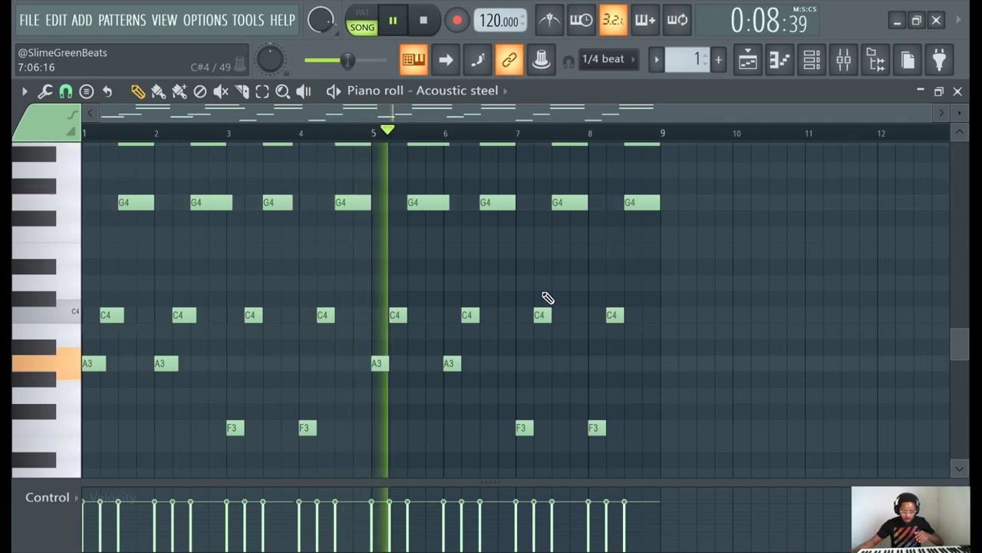
scroll(307, 240, "up", 2)
scroll(325, 331, "up", 3)
left_click_drag(313, 355, 307, 286)
Add a D5 note near bar 9, nudged one step earlier
scroll(746, 279, "down", 3)
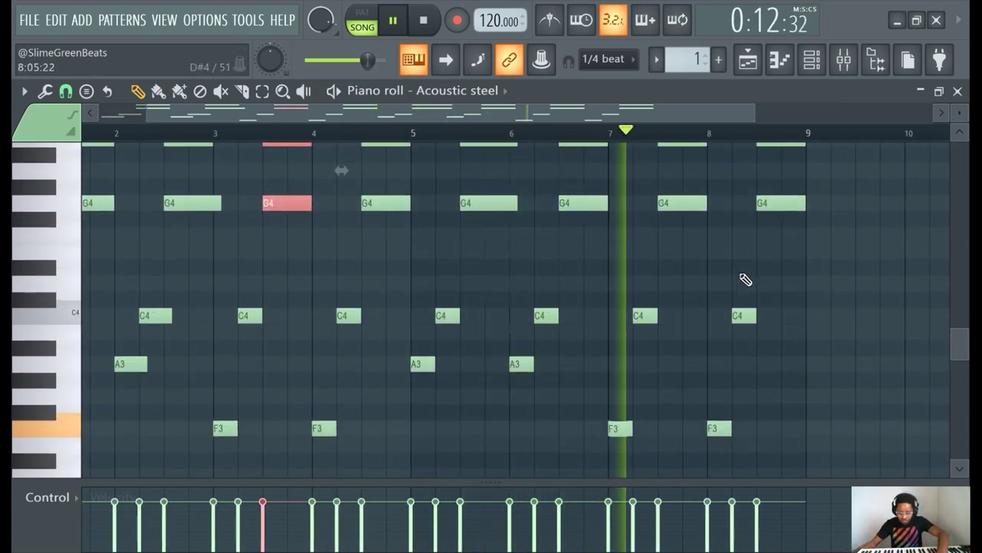
scroll(772, 258, "up", 2)
scroll(850, 267, "up", 1)
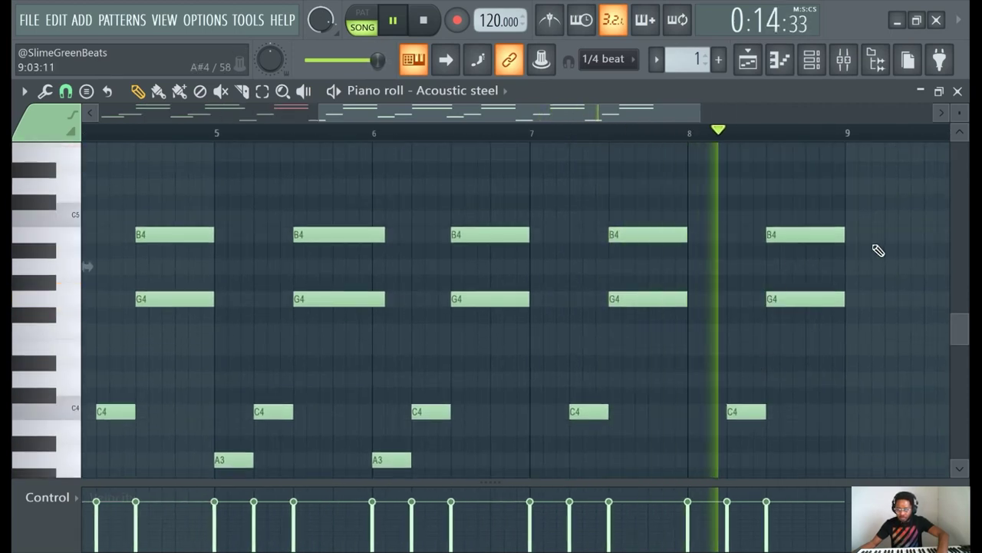
scroll(855, 245, "up", 2)
left_click(829, 283)
left_click_drag(859, 279, 846, 278)
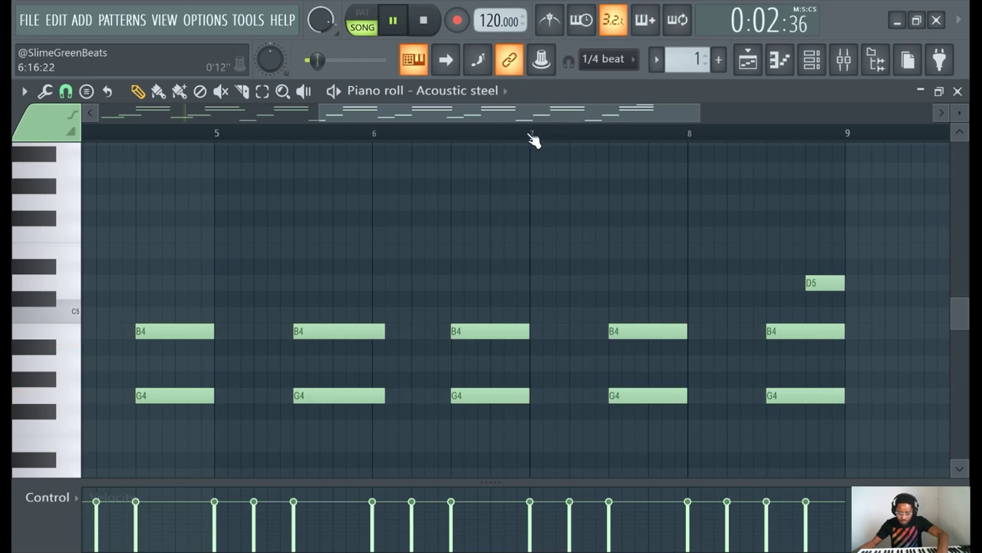
Add a note after the bar-2 chord, lengthen the bar-2 G4 and lower the note to C5
left_click(361, 283)
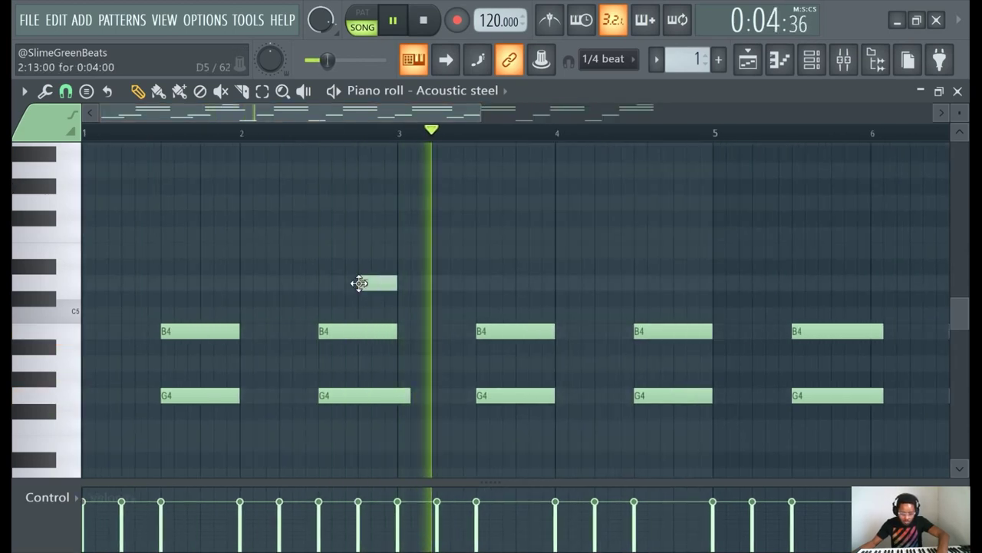
left_click(86, 133)
scroll(483, 296, "down", 3)
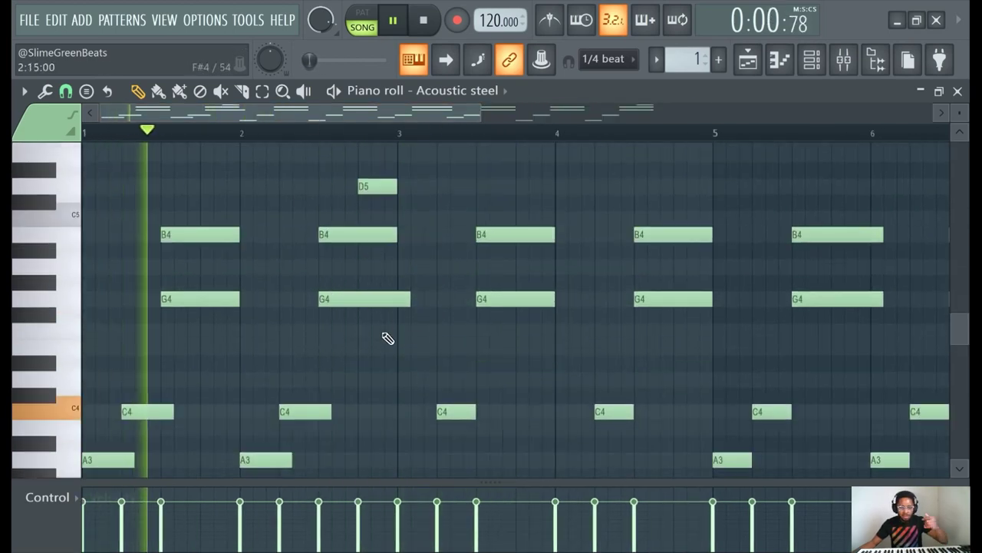
left_click_drag(401, 295, 415, 298)
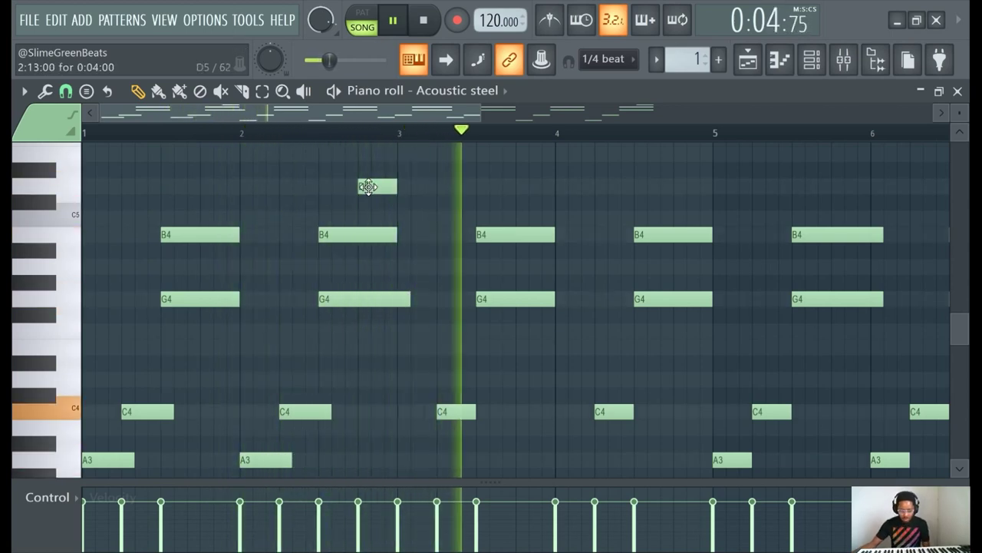
left_click_drag(373, 185, 361, 235)
left_click(230, 133)
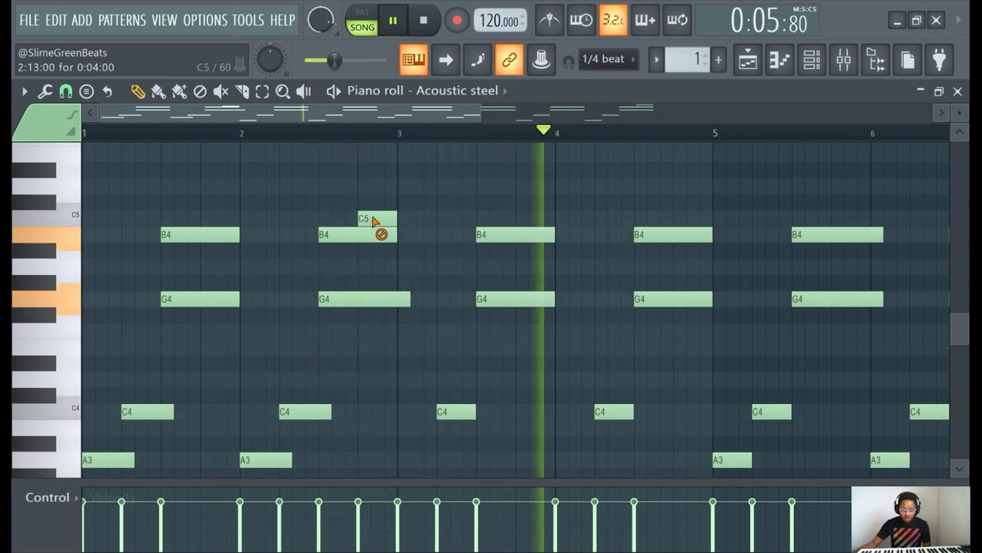
Stack D5 and C5 notes at the end of bars 8, 2 and 6
left_click_drag(373, 220, 827, 205)
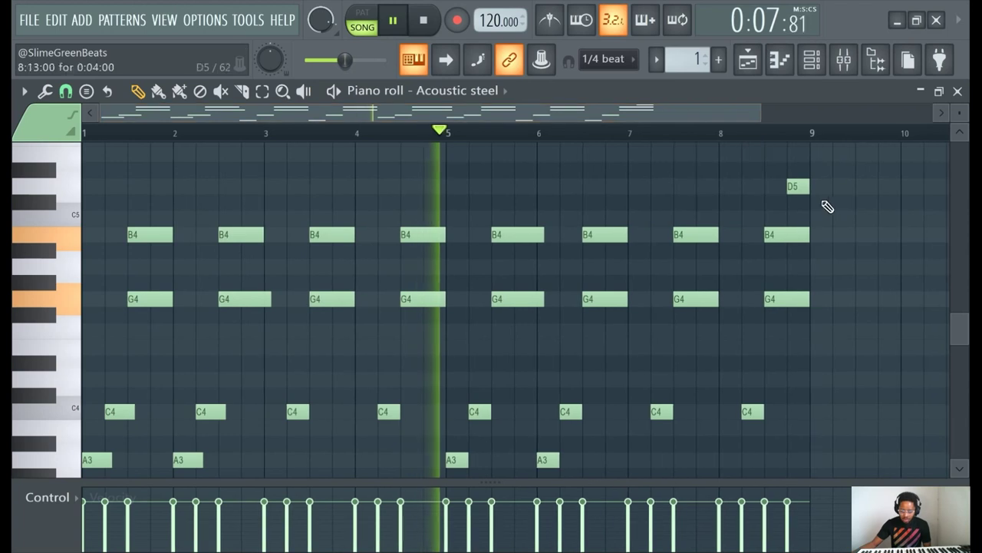
left_click(799, 219)
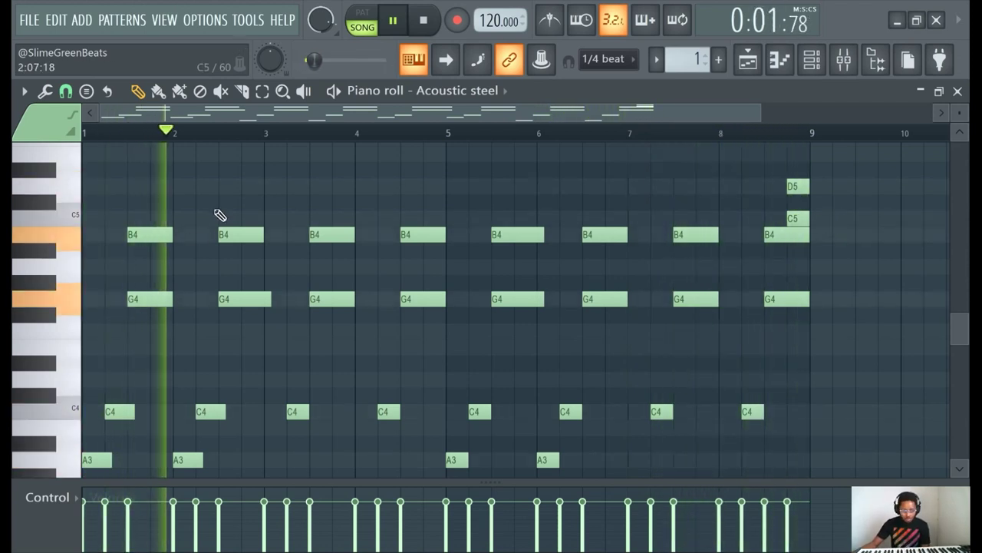
left_click(245, 186)
left_click(244, 218)
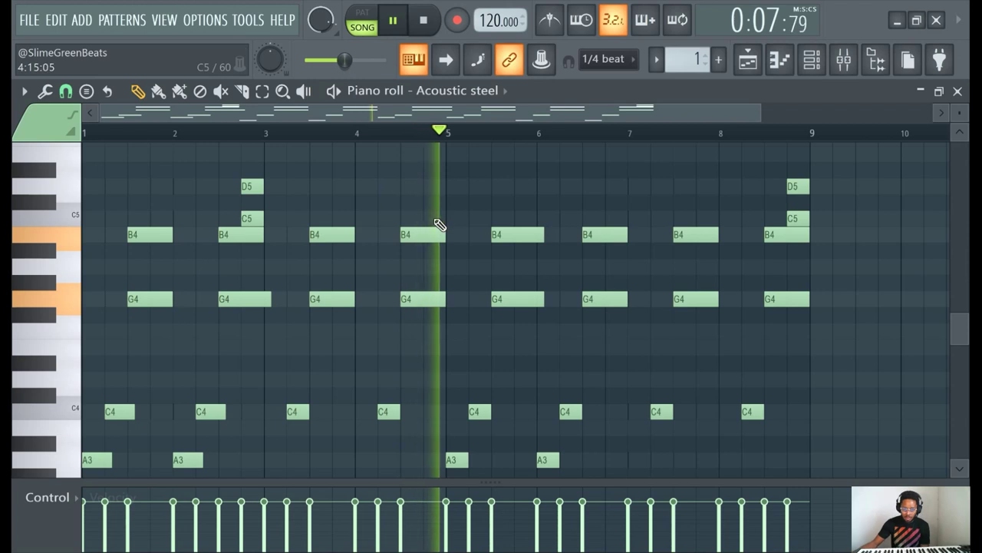
left_click(611, 187)
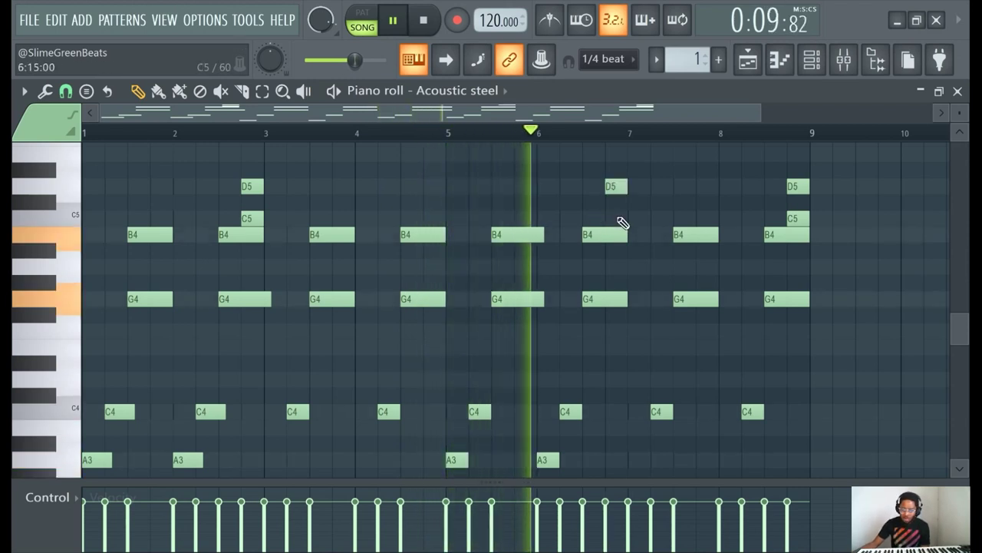
left_click(609, 219)
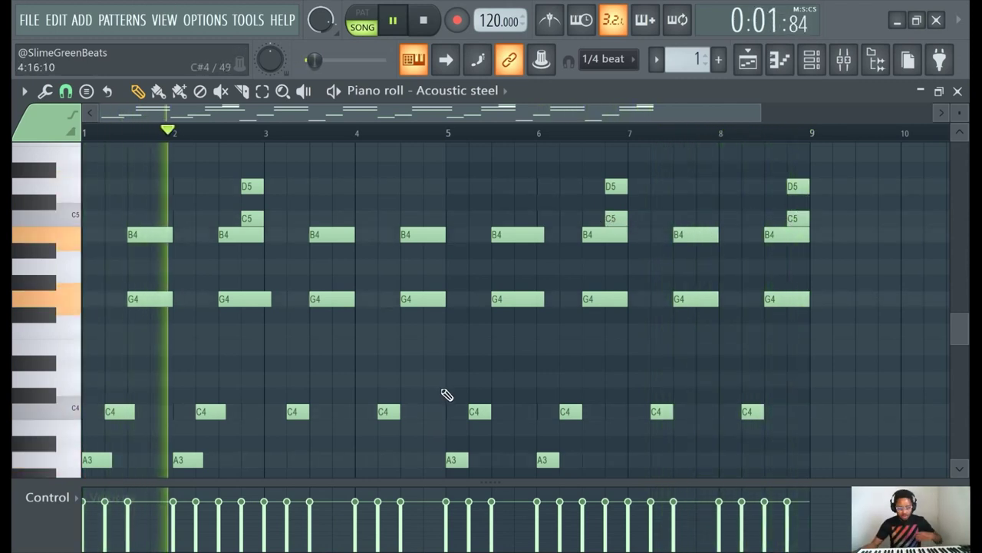
scroll(438, 389, "down", 3)
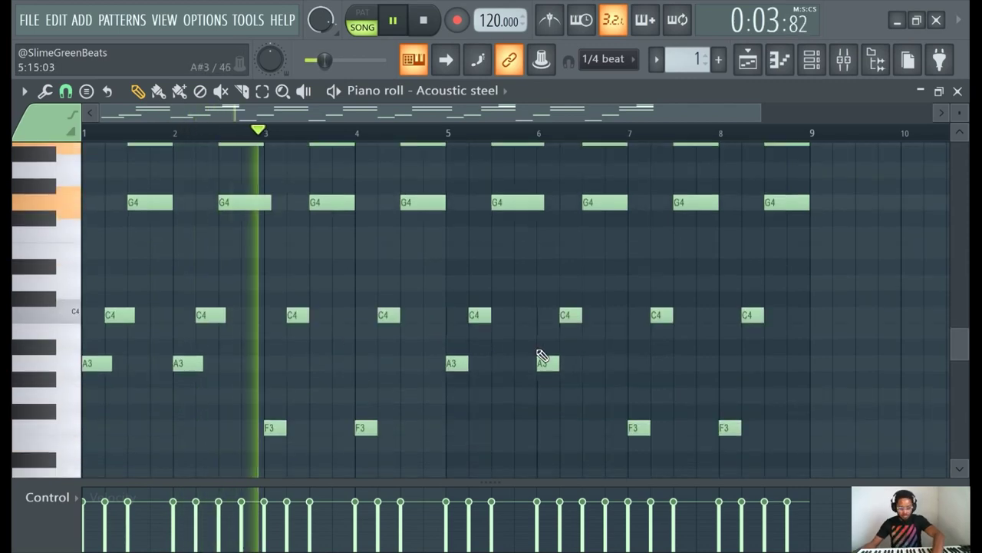
Select all Acoustic steel notes and apply the randomizer with an adjusted PAN level
key("ctrl+a")
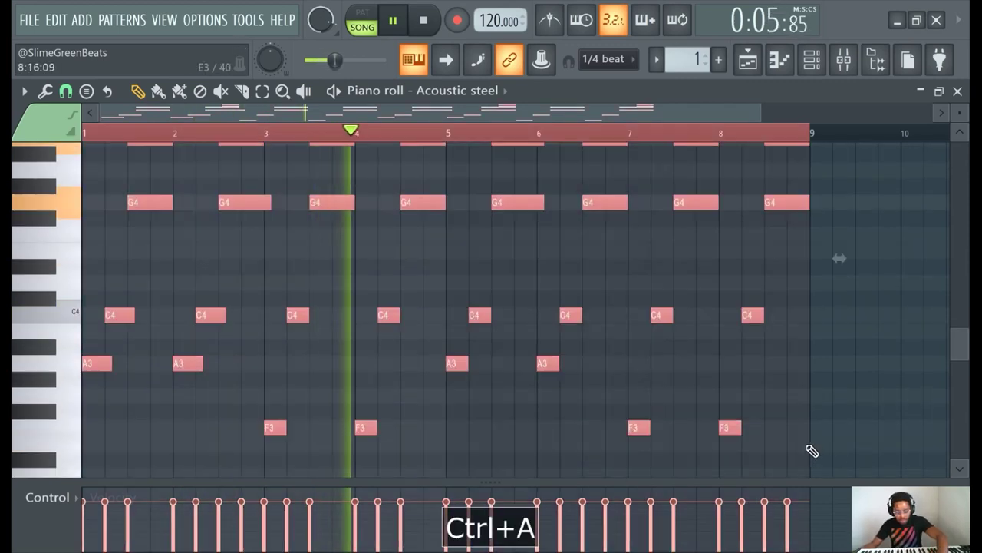
key("alt+r")
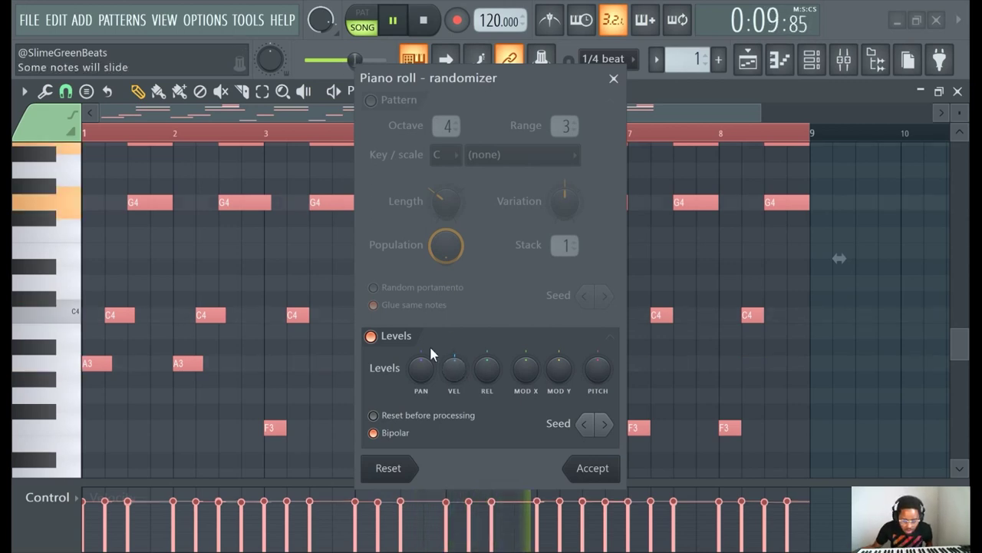
left_click_drag(424, 373, 425, 374)
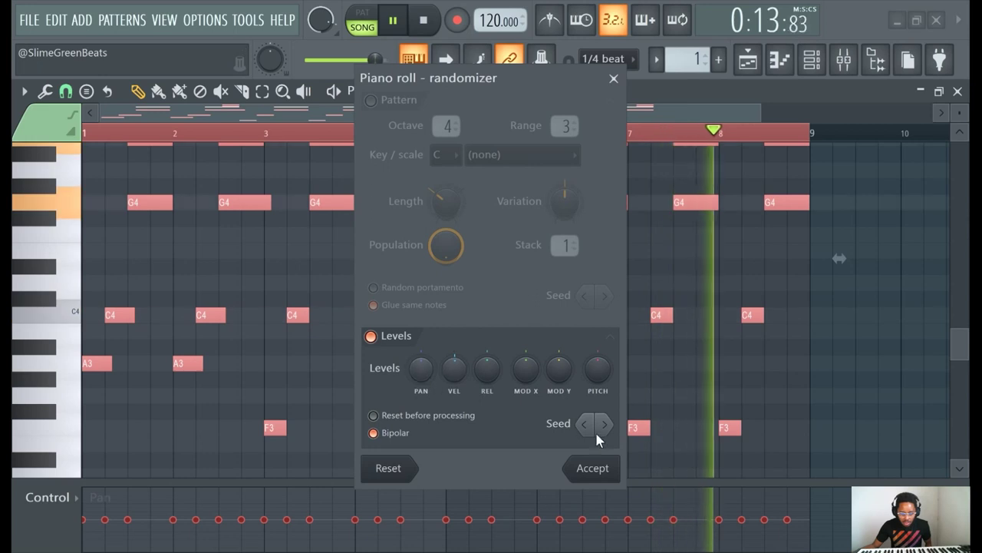
left_click(614, 465)
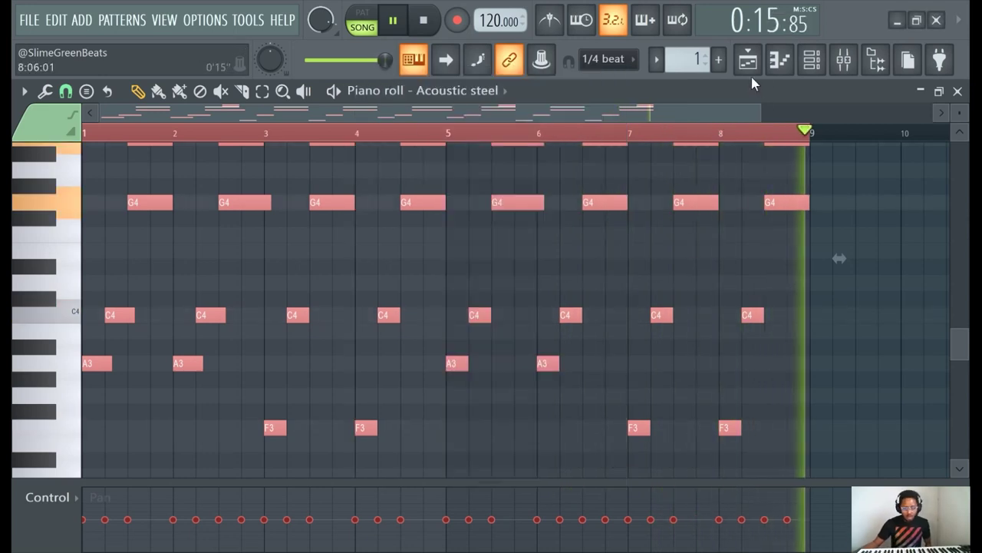
left_click(811, 65)
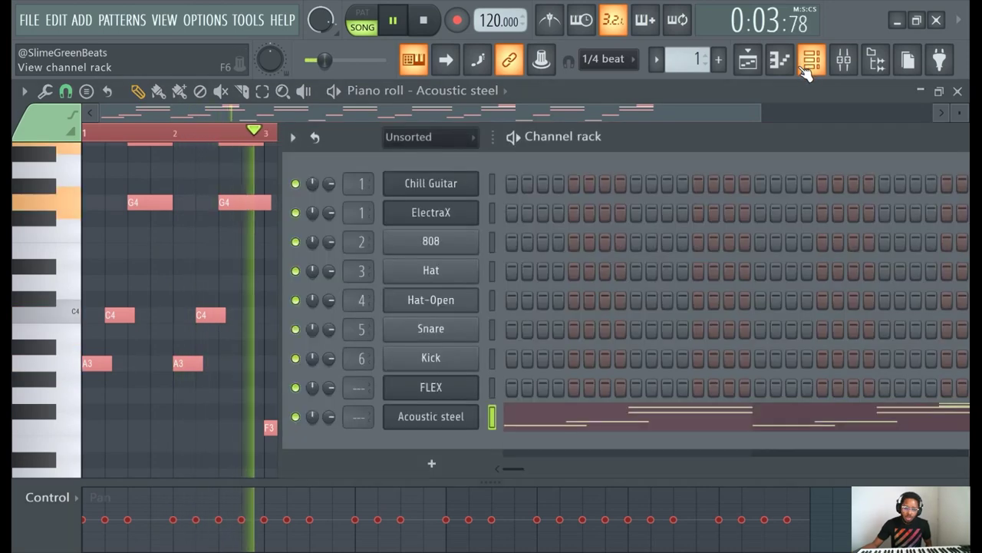
left_click(396, 422)
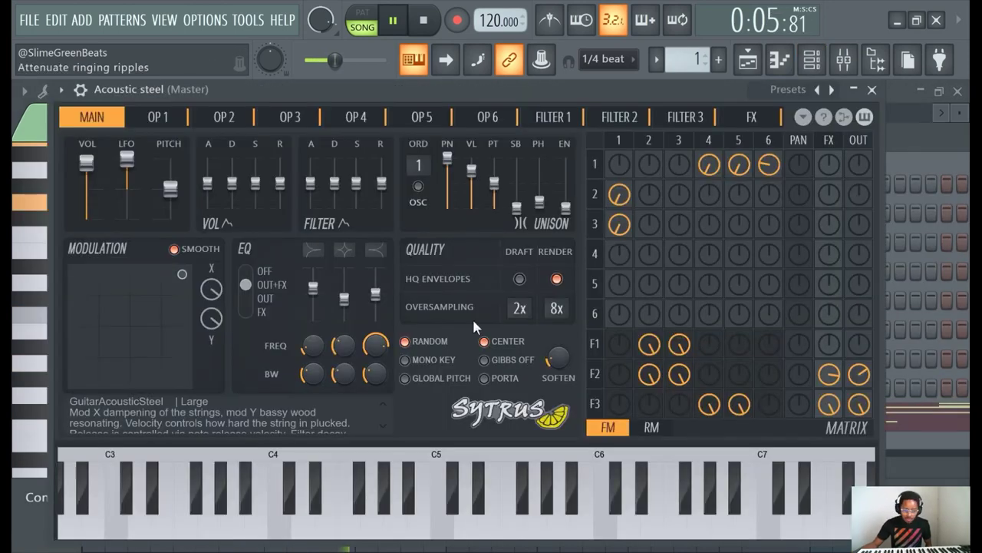
left_click(79, 90)
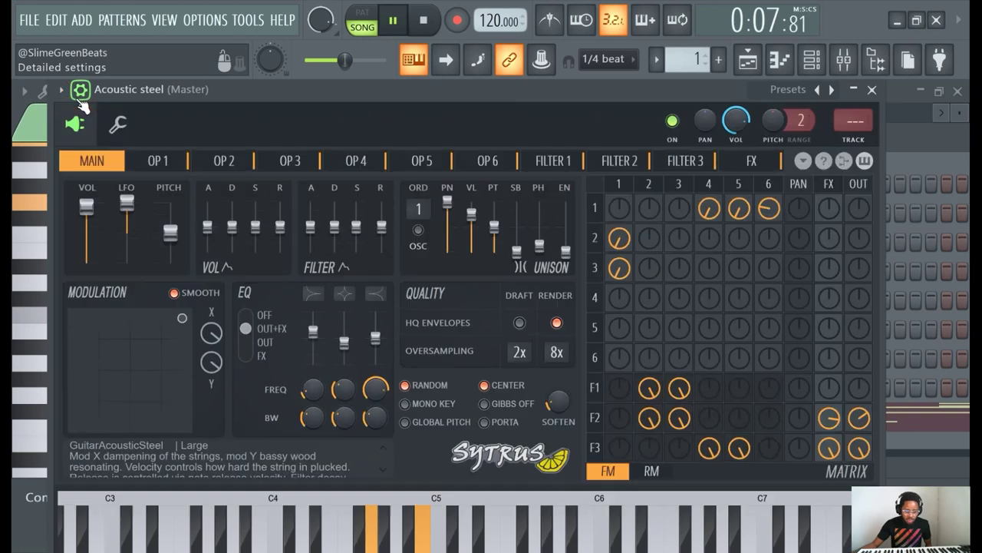
left_click(117, 125)
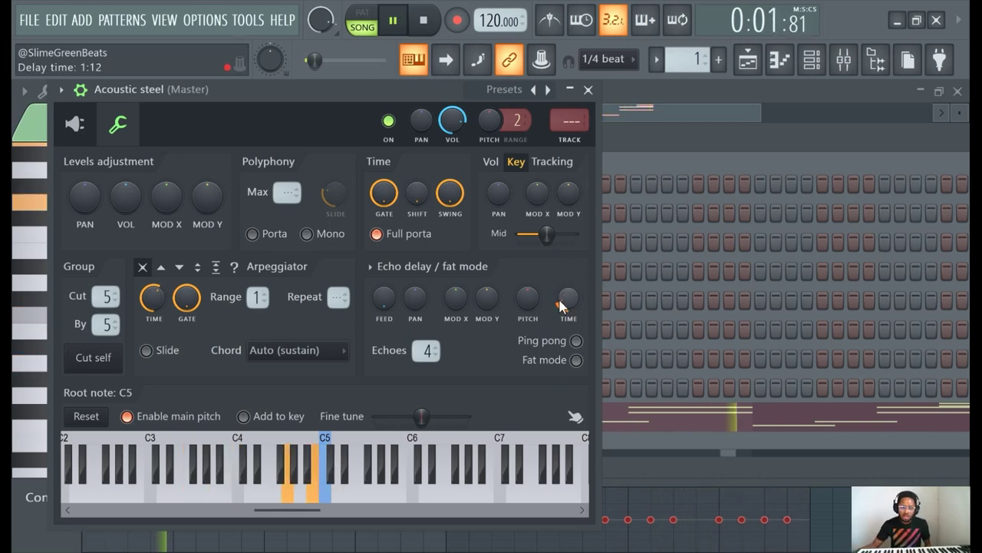
left_click(643, 113)
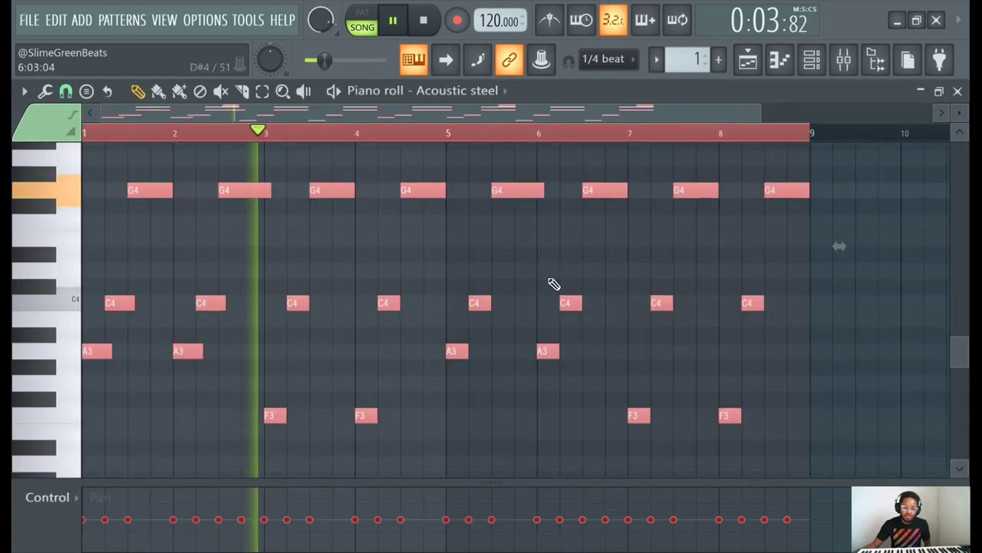
scroll(619, 276, "down", 2)
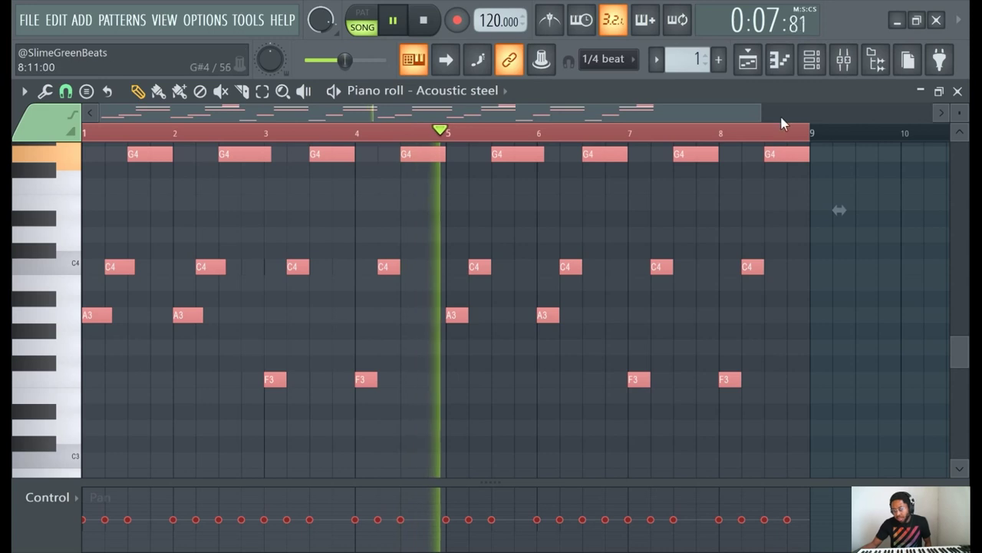
scroll(782, 123, "up", 2)
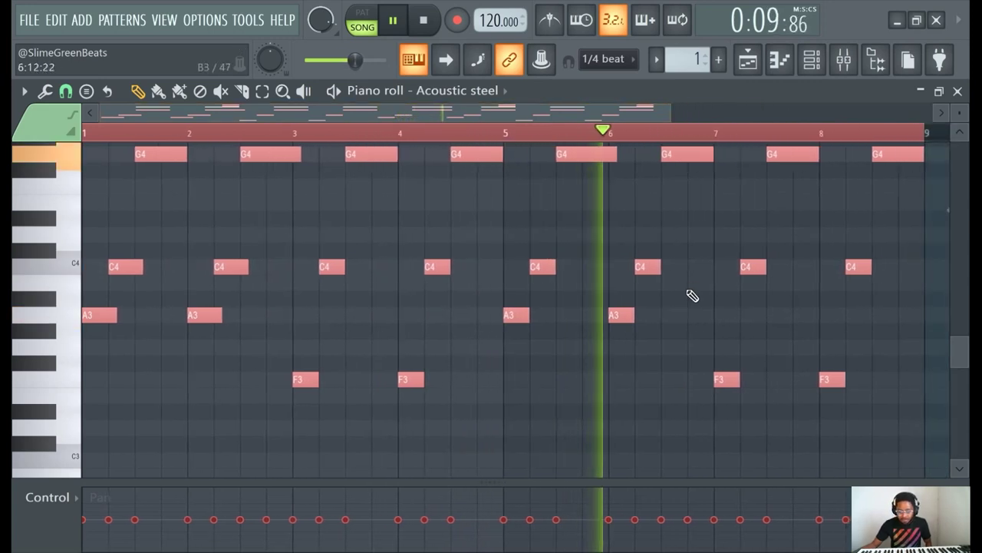
scroll(637, 299, "up", 2)
Clone the Acoustic steel channel in the Channel rack
scroll(653, 230, "down", 2)
left_click(812, 61)
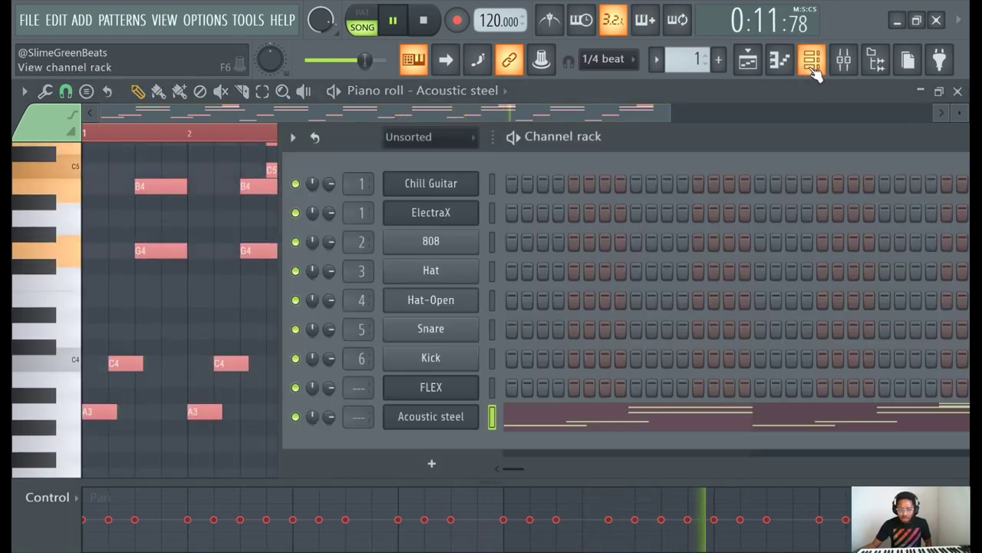
right_click(465, 421)
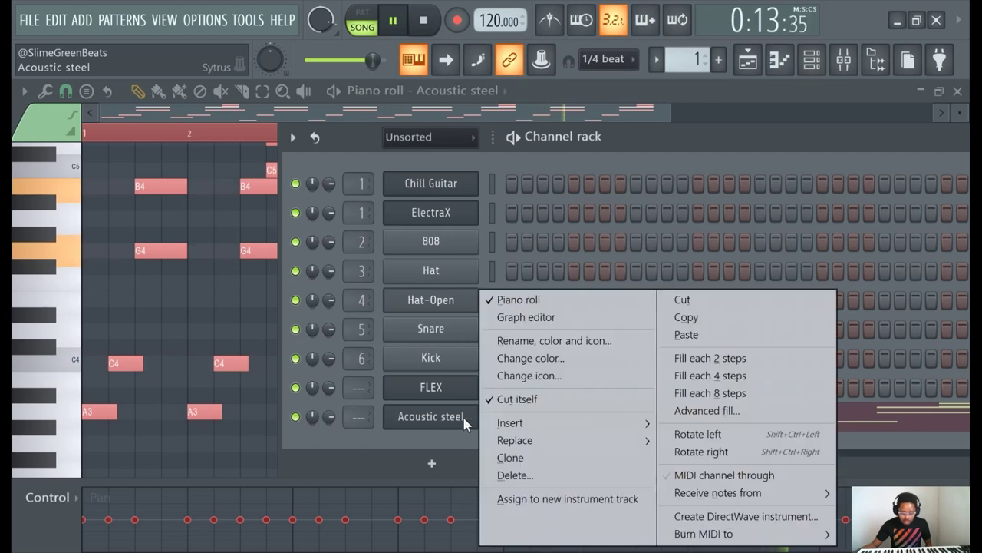
left_click(527, 459)
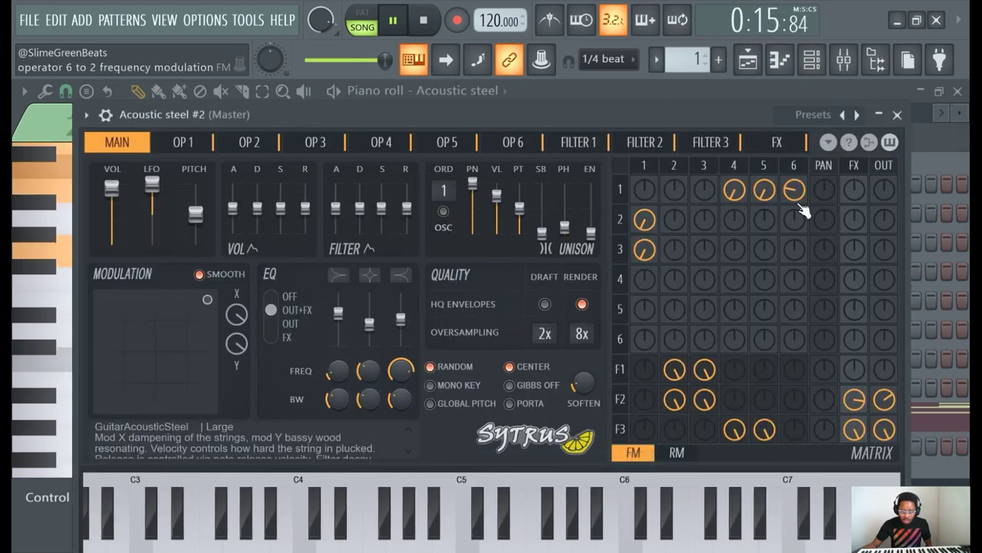
Copy Acoustic steel's notes and paste them into Acoustic steel #2
left_click(920, 146)
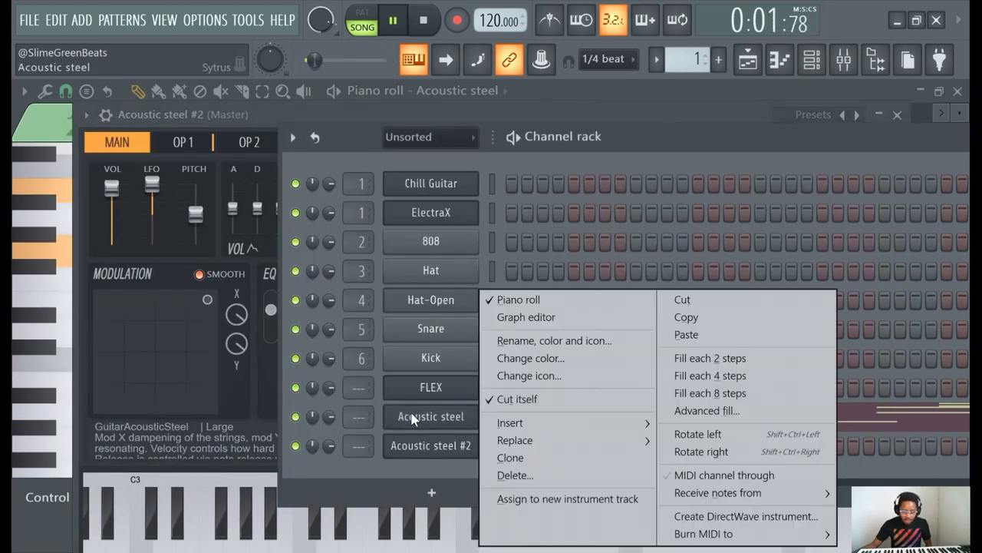
left_click(729, 315)
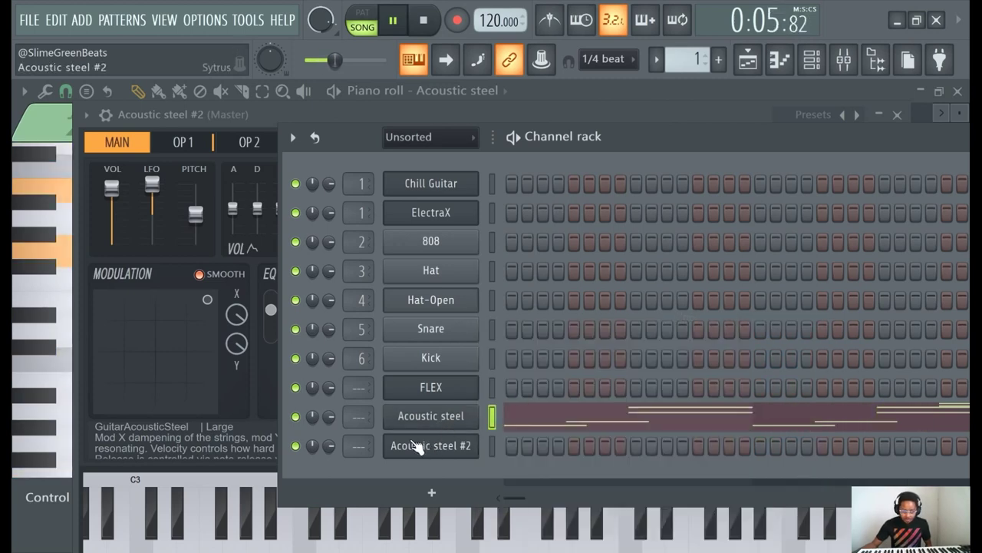
scroll(361, 415, "up", 1)
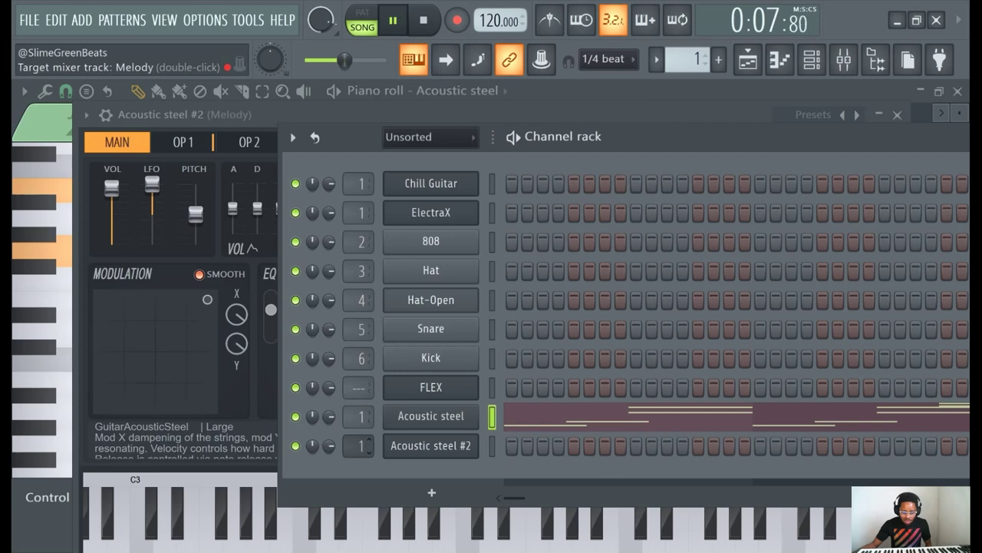
right_click(441, 449)
mouse_move(568, 414)
left_click(691, 336)
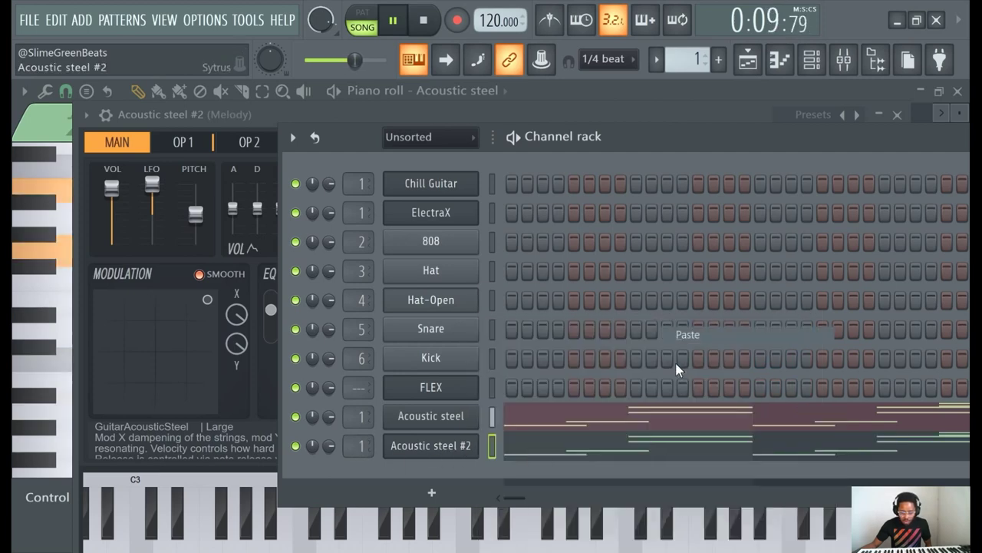
left_click(431, 446)
left_click(430, 449)
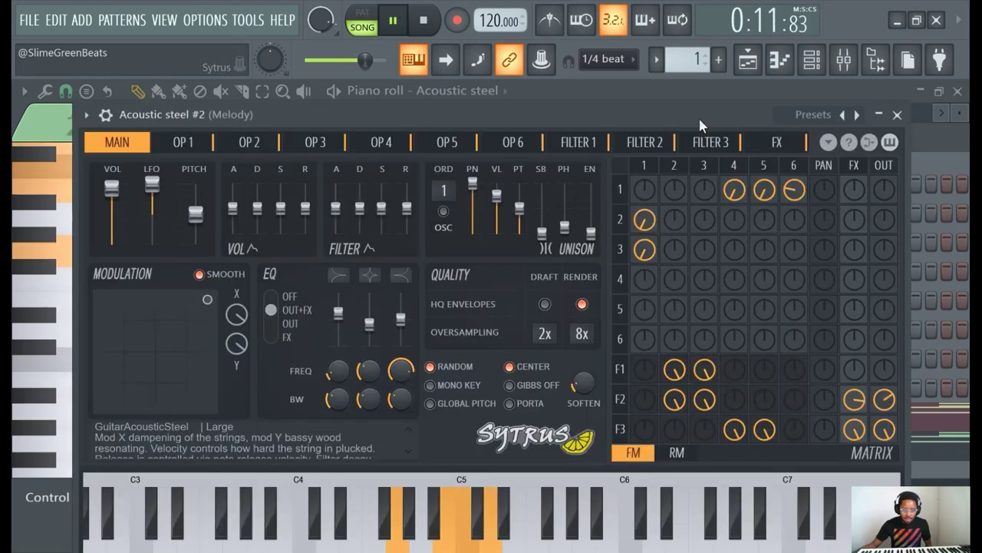
Load the Pad > Ambiance preset into Sytrus from its preset list
left_click(814, 115)
scroll(697, 299, "down", 1)
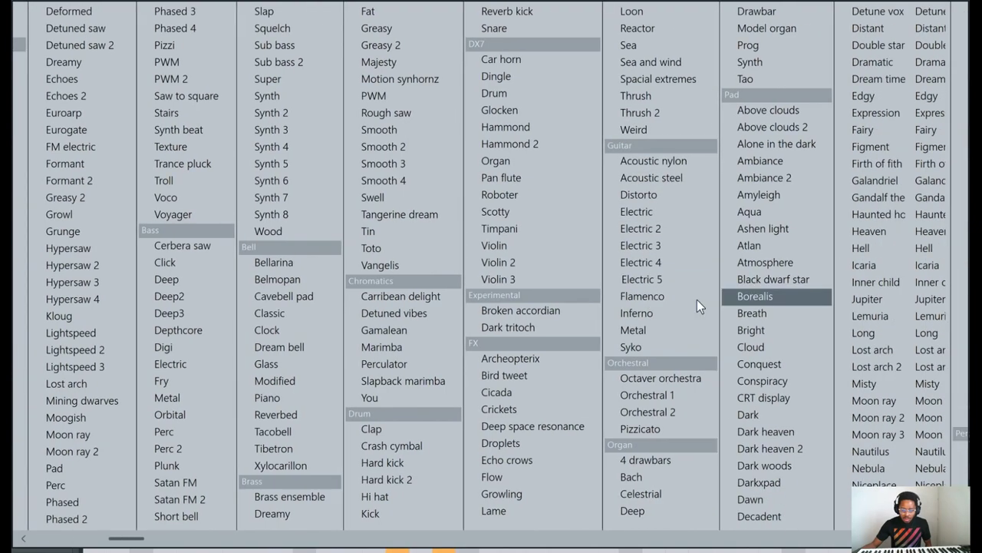
scroll(697, 300, "down", 6)
scroll(571, 299, "down", 2)
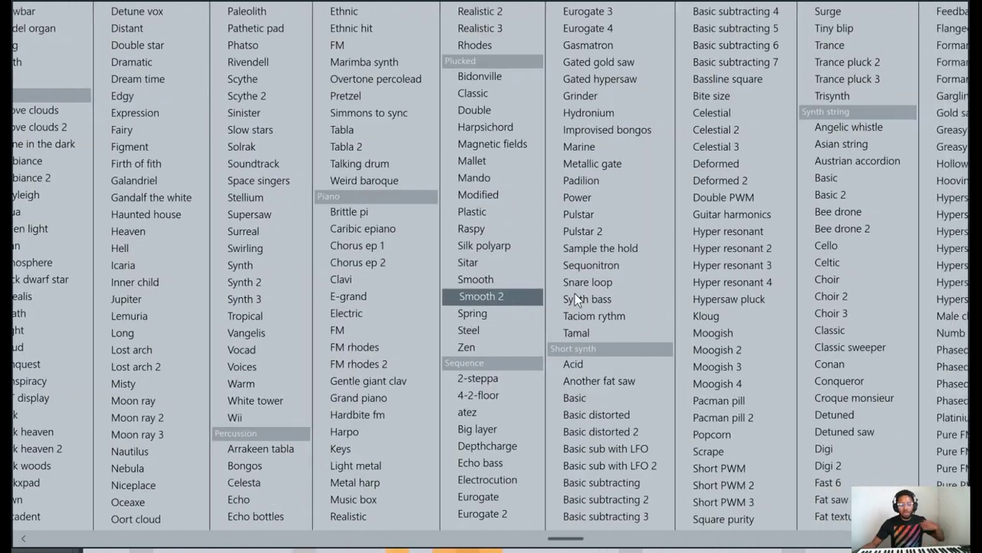
scroll(682, 212, "down", 3)
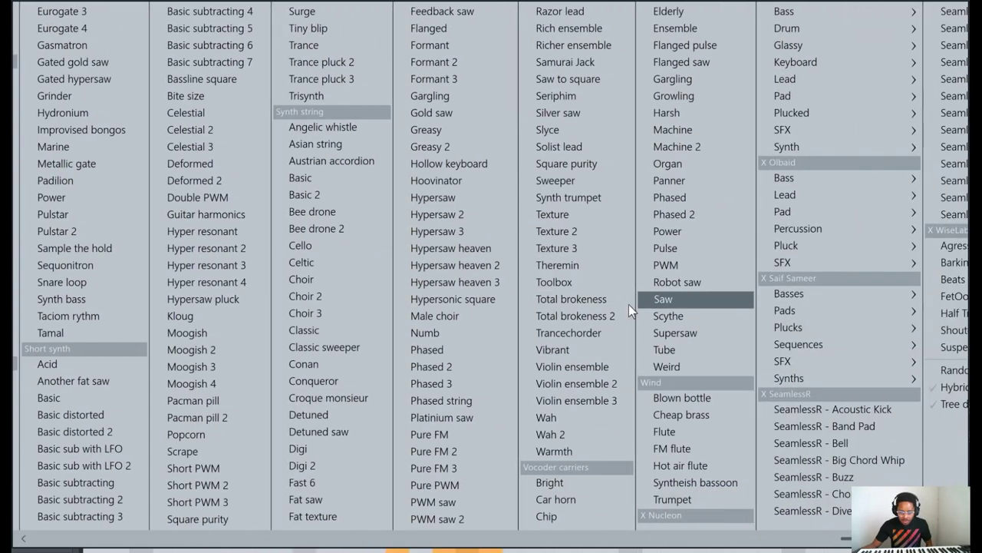
scroll(460, 345, "up", 2)
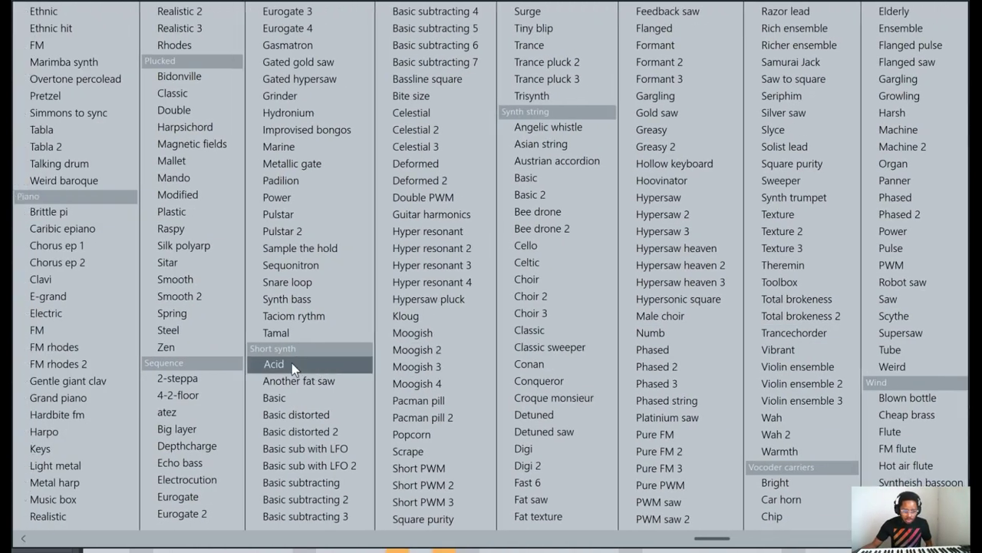
scroll(300, 346, "up", 2)
scroll(314, 337, "up", 1)
scroll(314, 339, "up", 2)
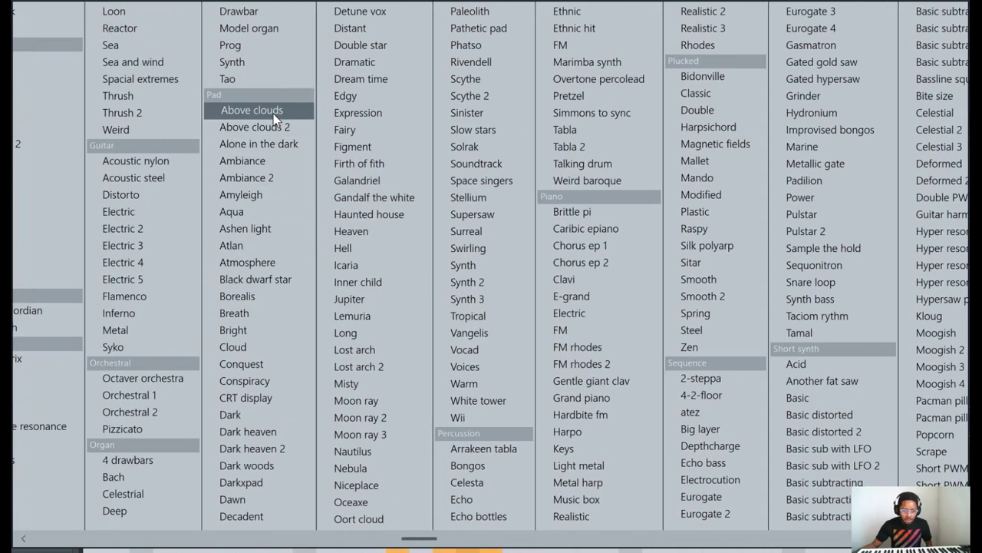
left_click(273, 161)
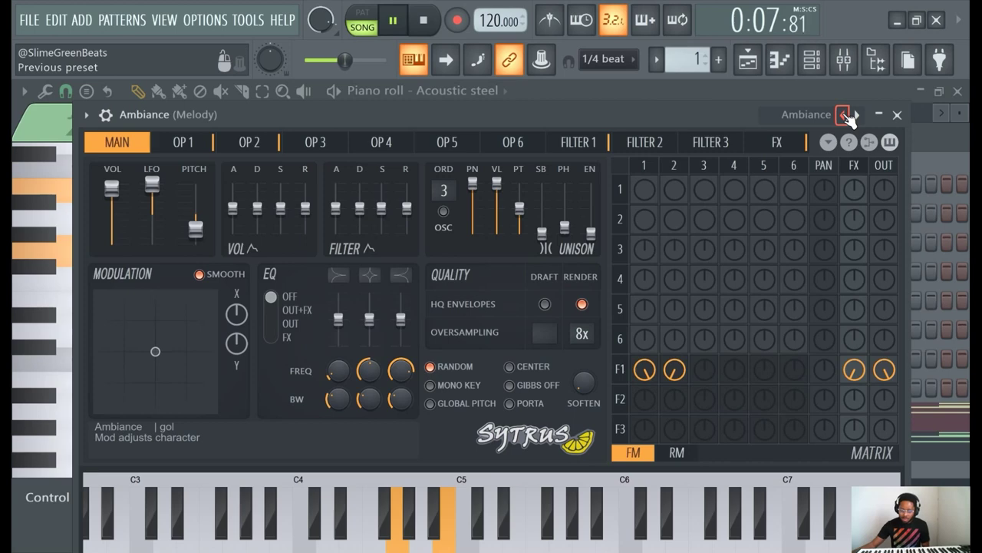
Audition the Alone in the dark and Above clouds 2 presets, then return to Ambiance
left_click(855, 115)
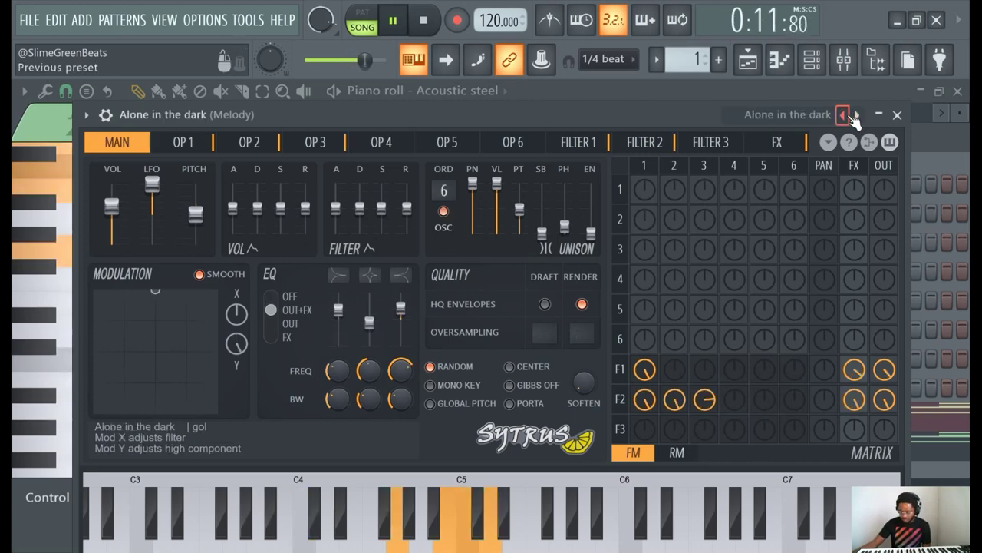
left_click(855, 117)
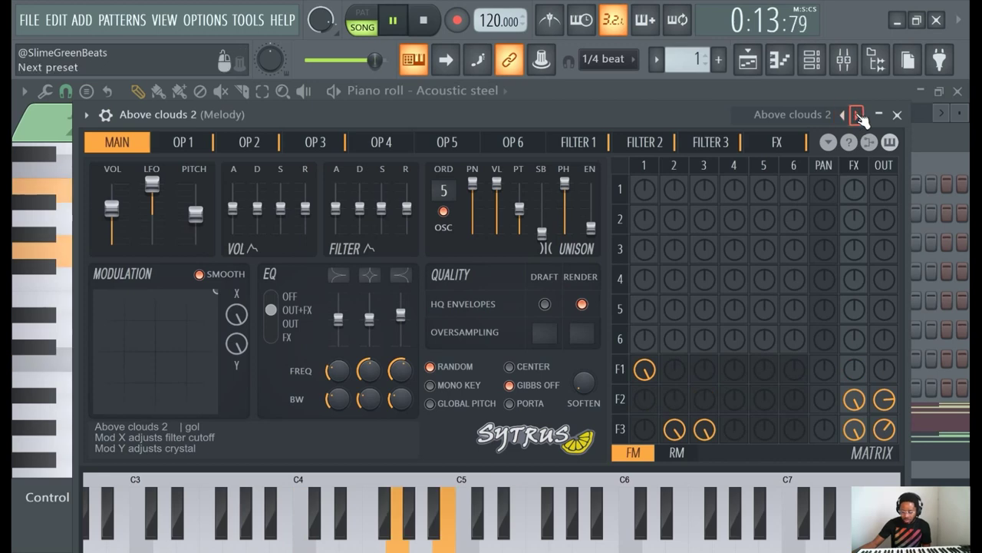
left_click(857, 116)
left_click(857, 115)
key("F6")
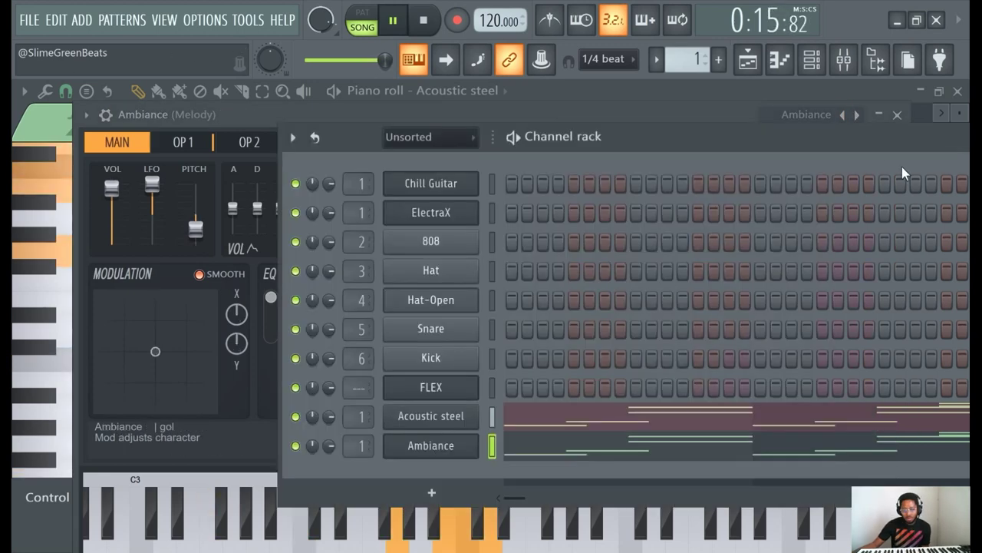
Open Gross Beat on the Melody insert and browse its presets without choosing one
left_click(843, 59)
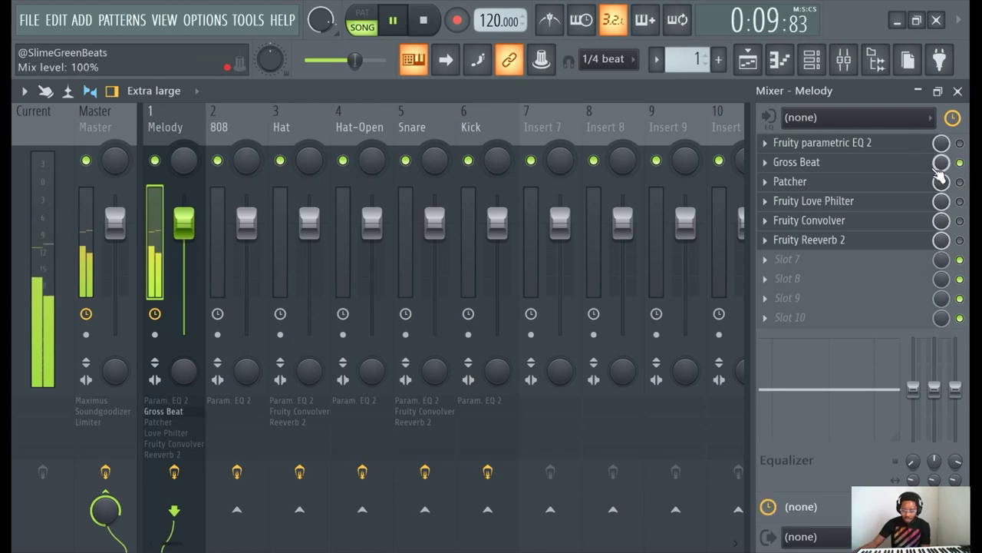
left_click(906, 162)
left_click_drag(444, 249, 425, 94)
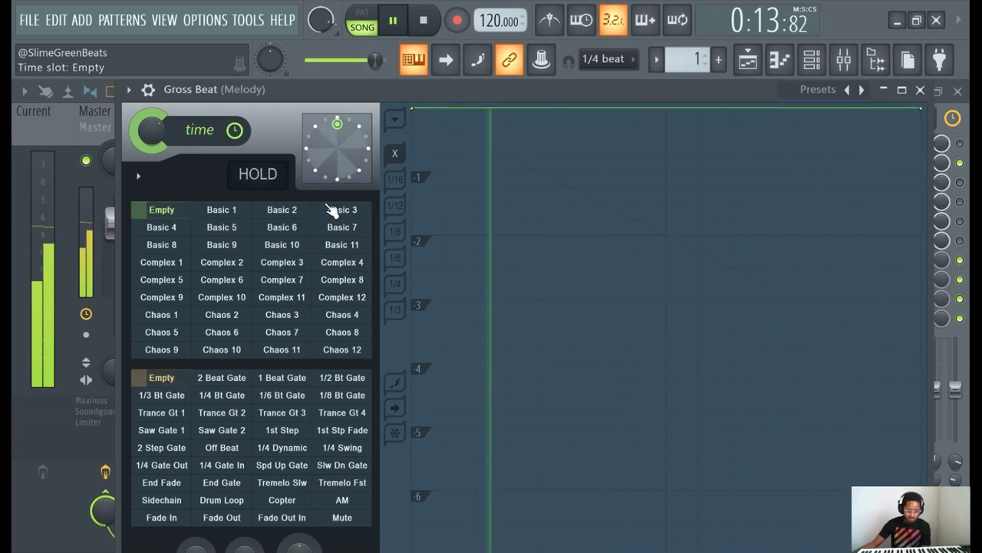
left_click(815, 89)
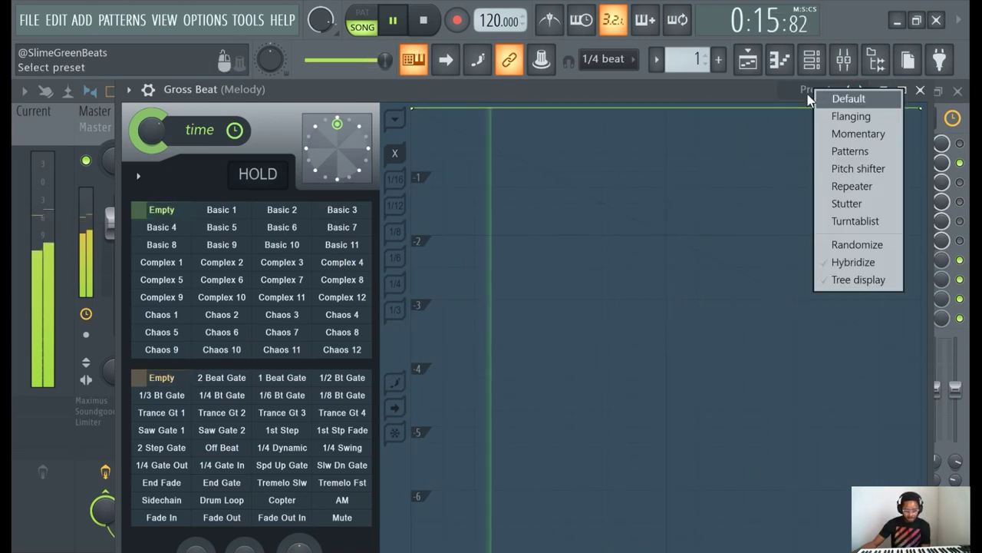
left_click(234, 286)
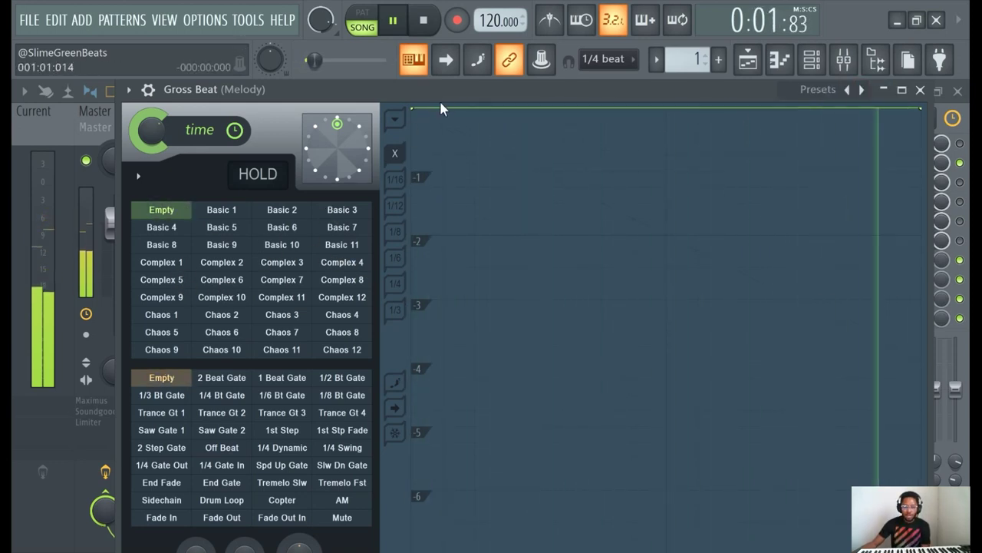
Close Gross Beat and view the slot's replacement-effect options
left_click_drag(439, 103, 425, 228)
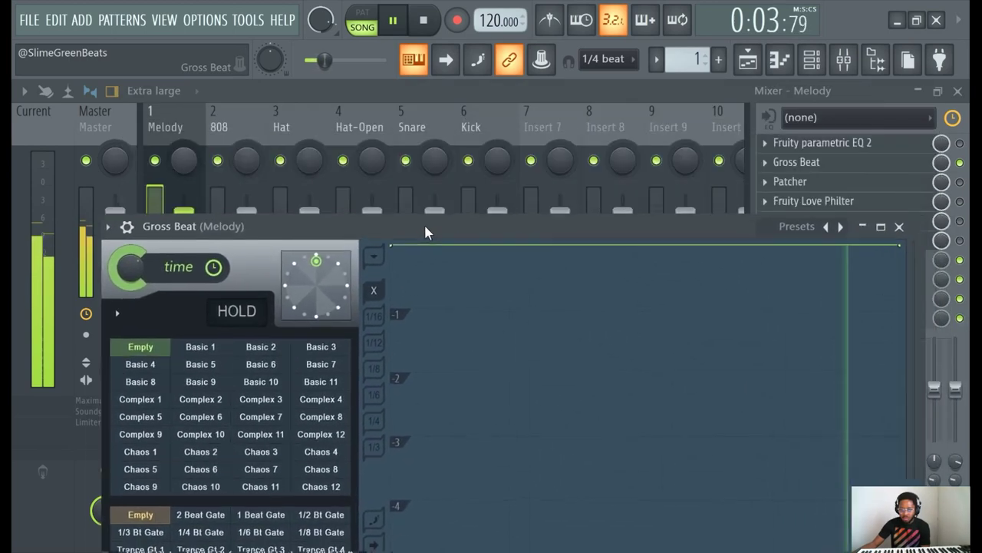
left_click(781, 168)
left_click(774, 166)
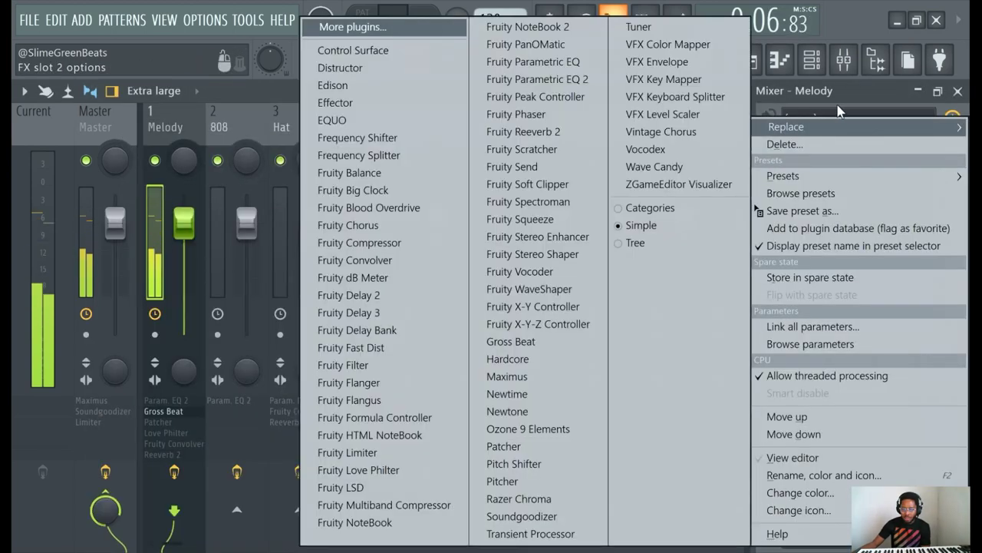
left_click(845, 94)
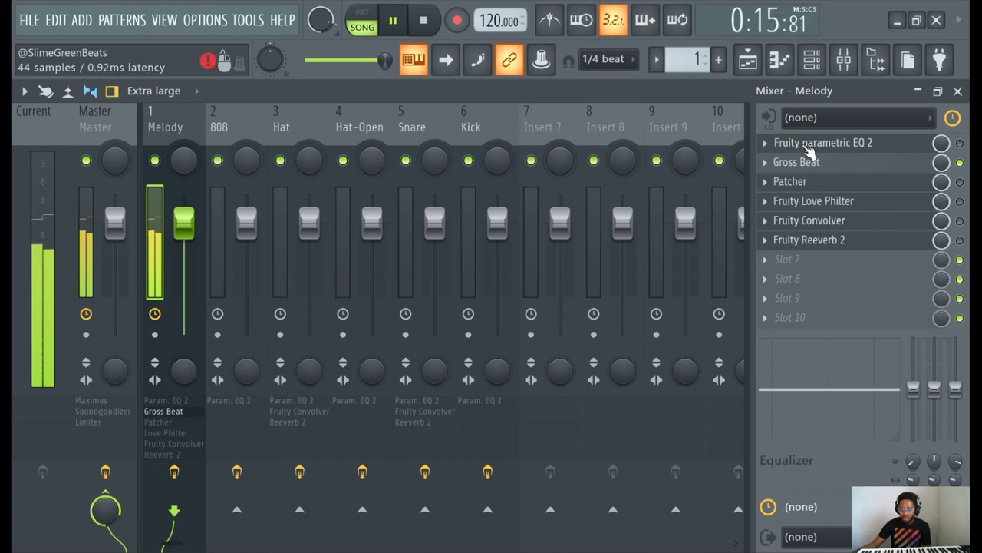
left_click(810, 146)
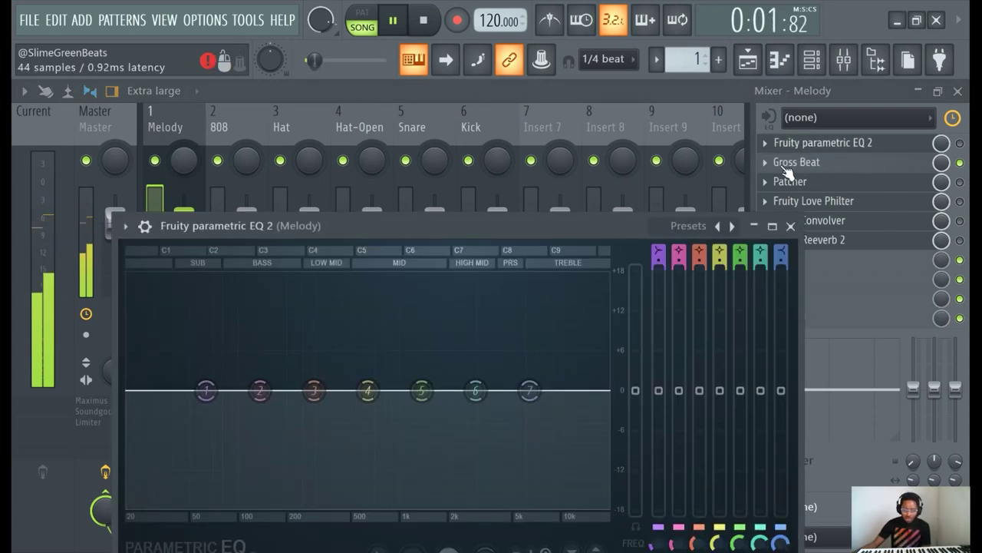
left_click_drag(496, 231, 507, 153)
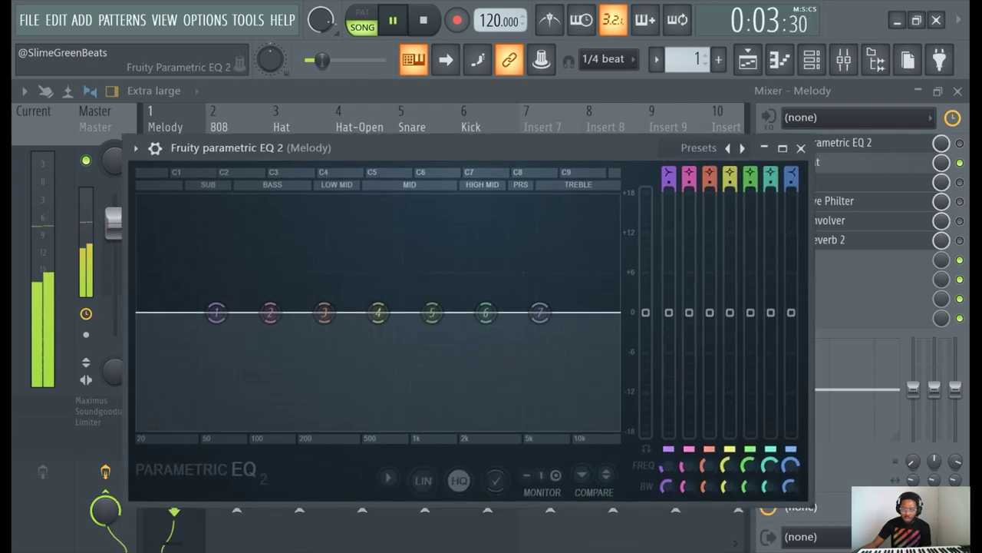
left_click(959, 142)
left_click(806, 143)
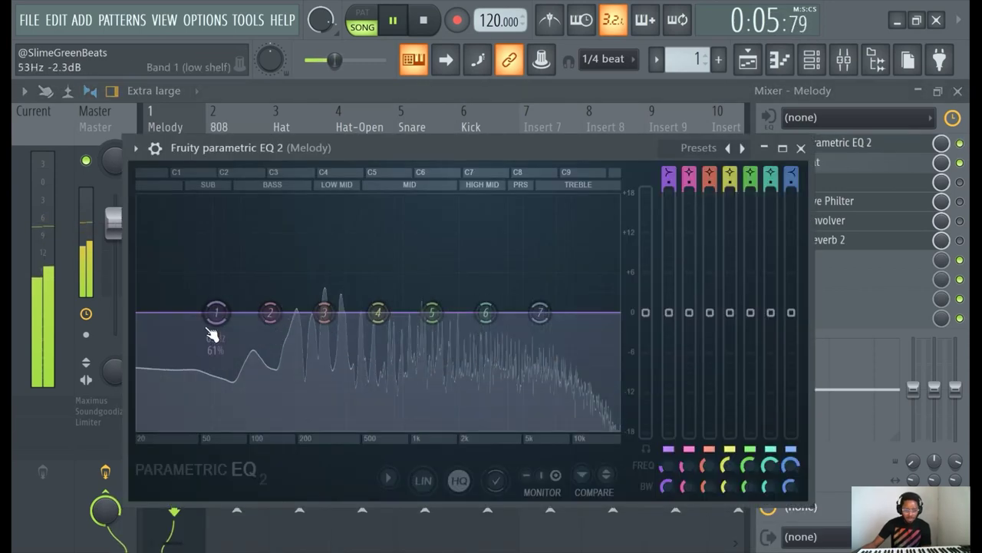
left_click(959, 143)
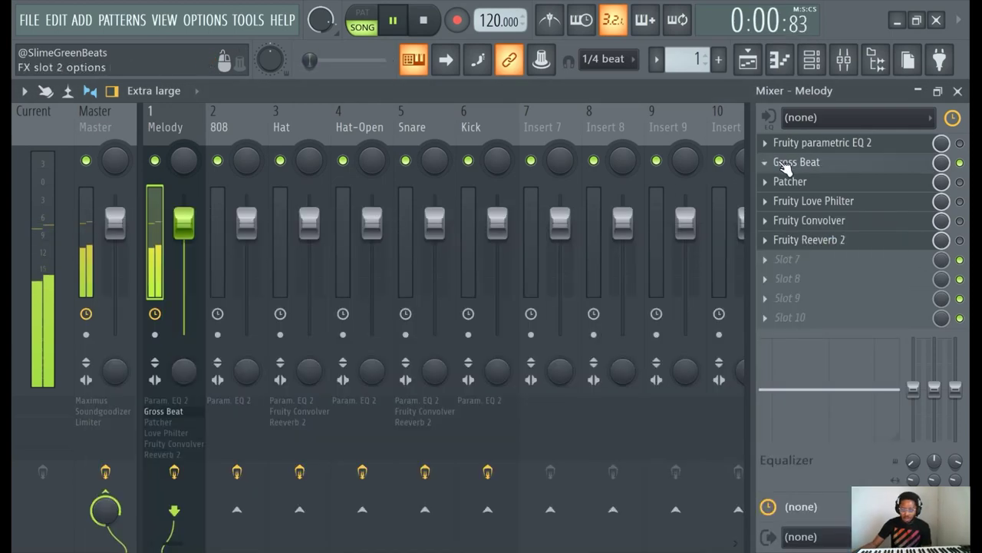
left_click(794, 162)
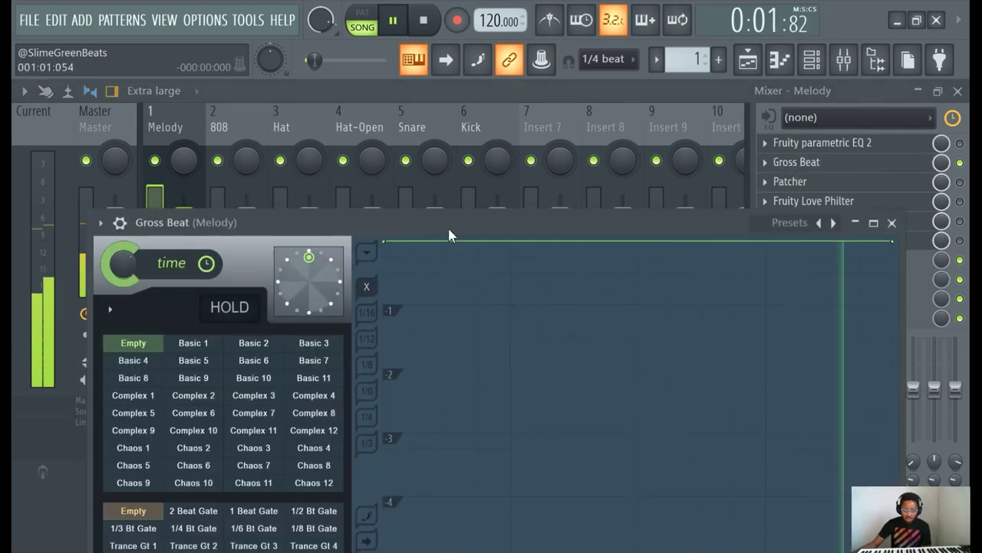
left_click_drag(450, 228, 477, 118)
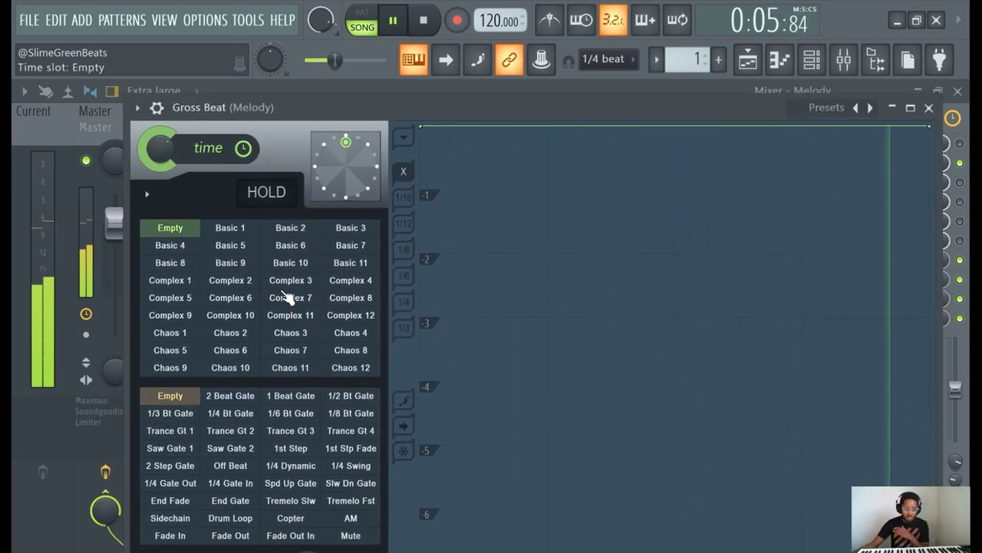
left_click(231, 249)
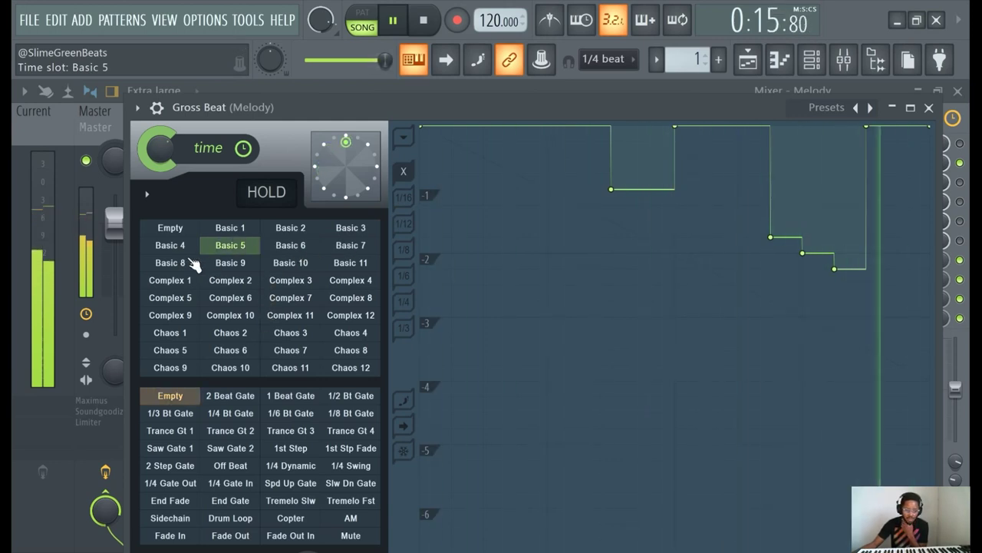
left_click(176, 230)
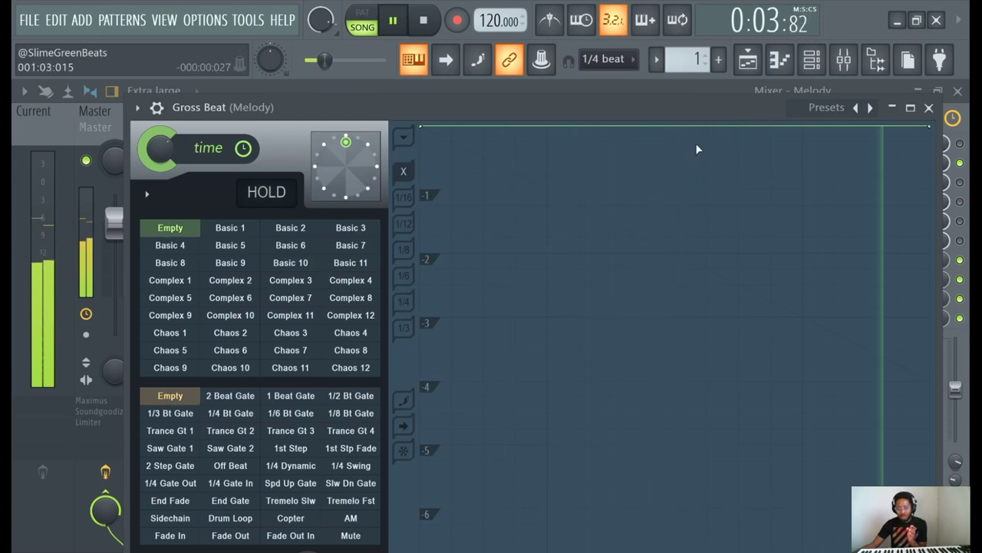
left_click_drag(684, 102, 539, 110)
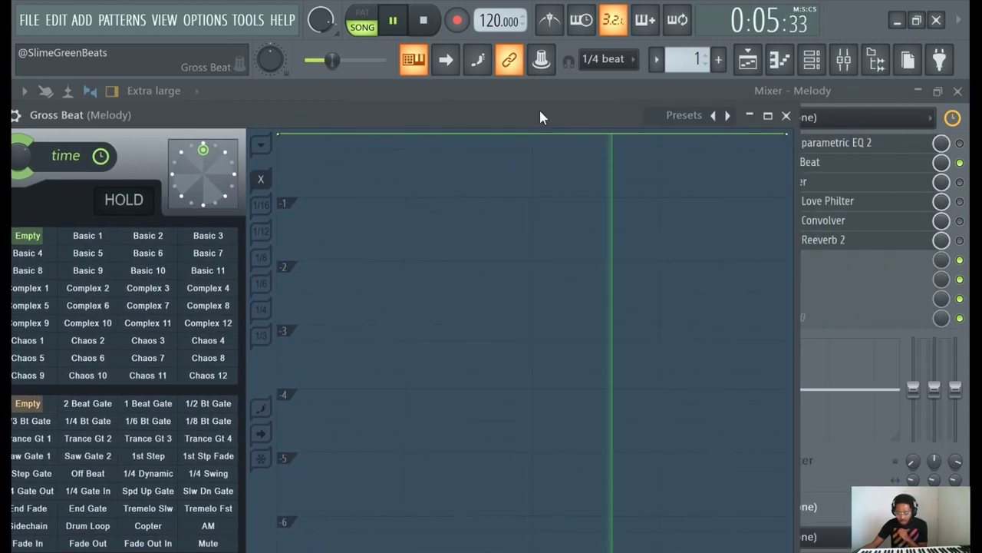
left_click(850, 78)
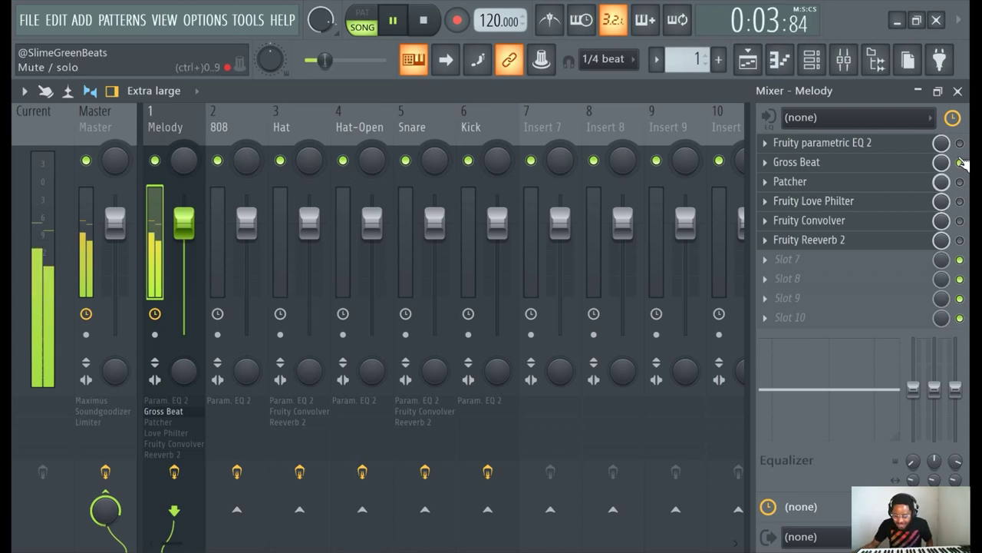
Enable Patcher on Melody and set its reverb amount knob to about three o'clock
left_click(895, 184)
left_click_drag(438, 272, 496, 115)
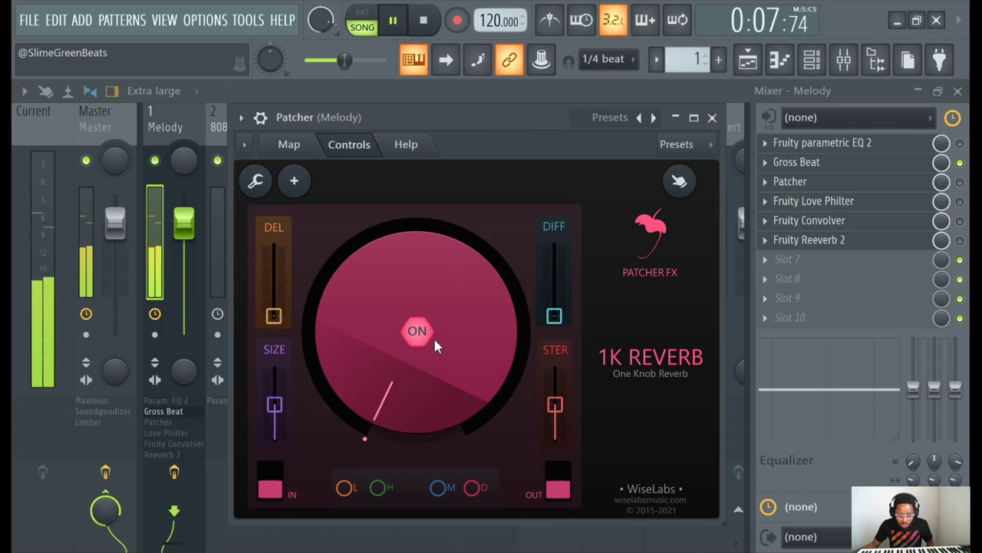
left_click_drag(367, 424, 421, 391)
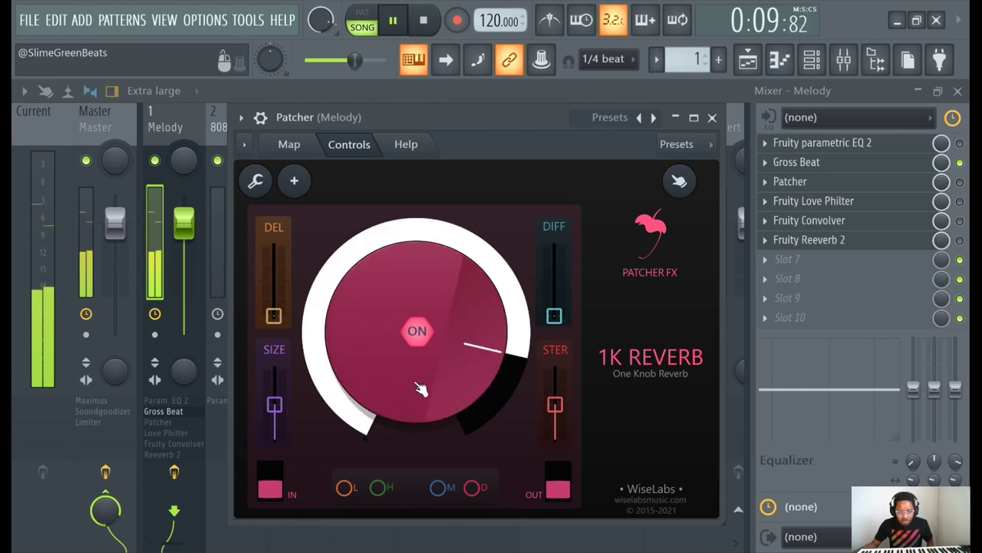
left_click(959, 182)
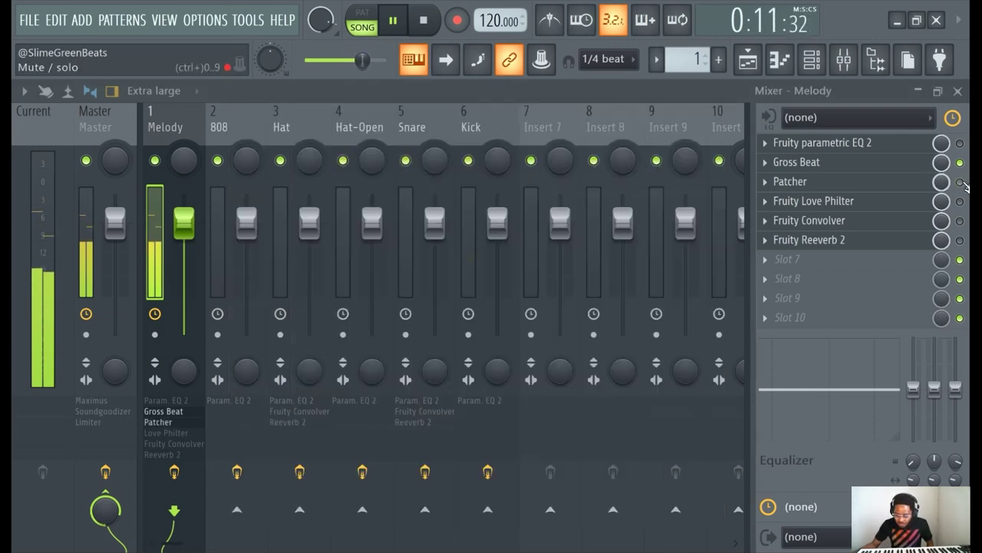
left_click(899, 185)
left_click_drag(393, 328, 393, 357)
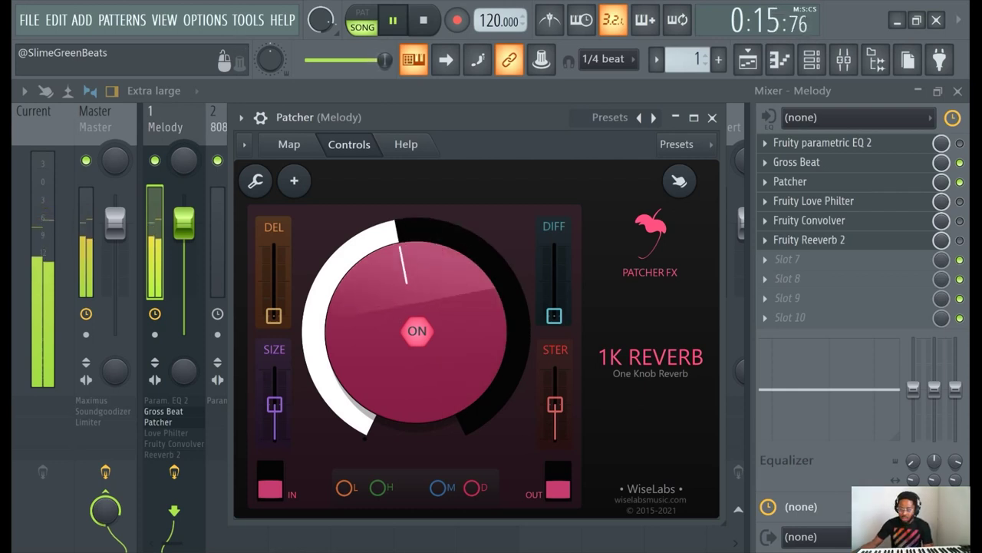
left_click_drag(393, 357, 393, 326)
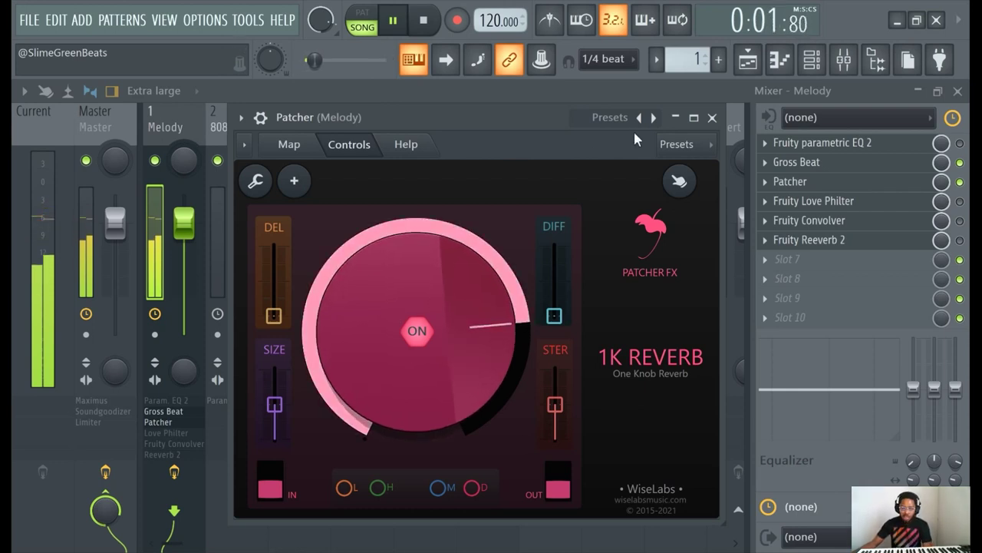
Load the 1K Reverb preset into Patcher and turn its amount up
left_click(619, 128)
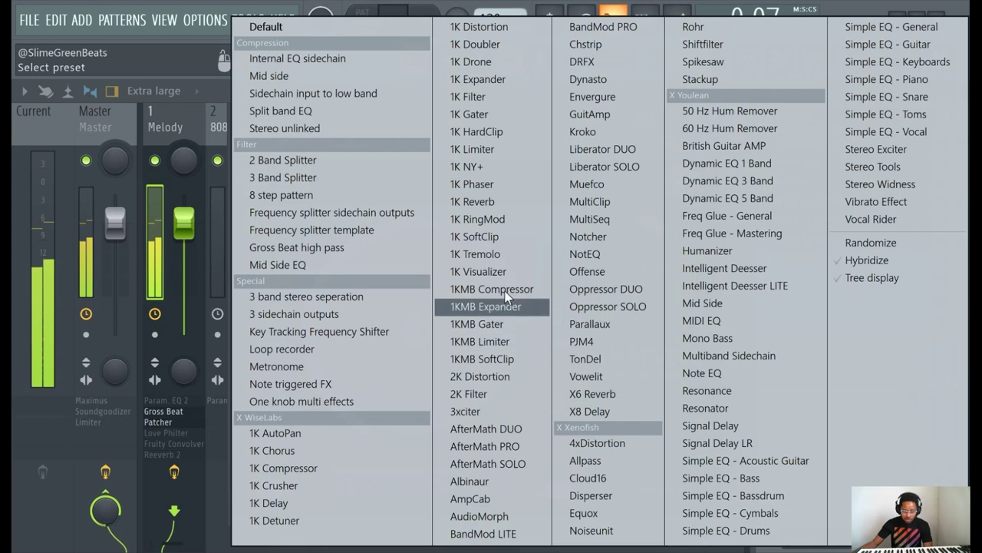
left_click(474, 201)
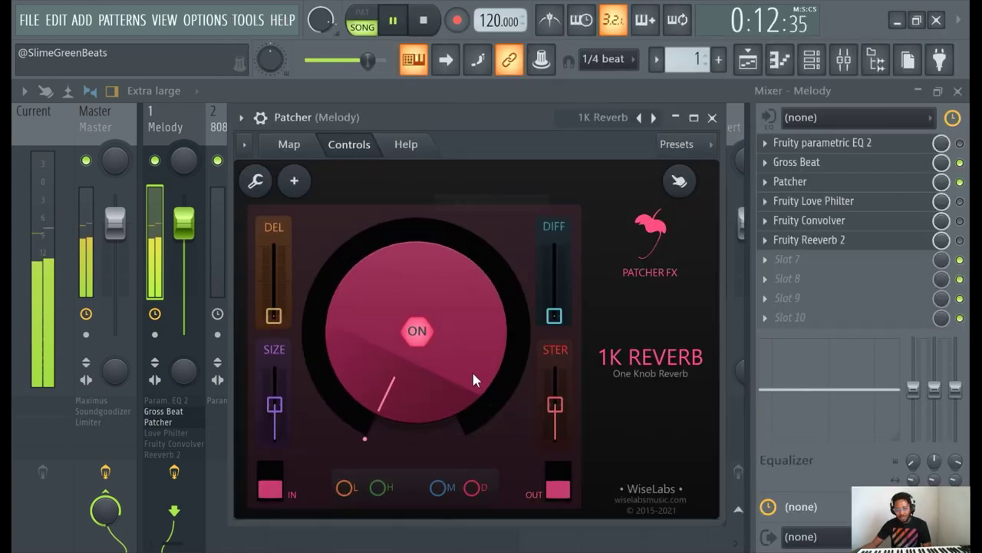
mouse_move(472, 370)
left_mouse_down()
mouse_move(472, 264)
mouse_move(472, 369)
left_mouse_up()
Switch Patcher off, enable Fruity Convolver on Melody and check its impulse presets
left_click(959, 181)
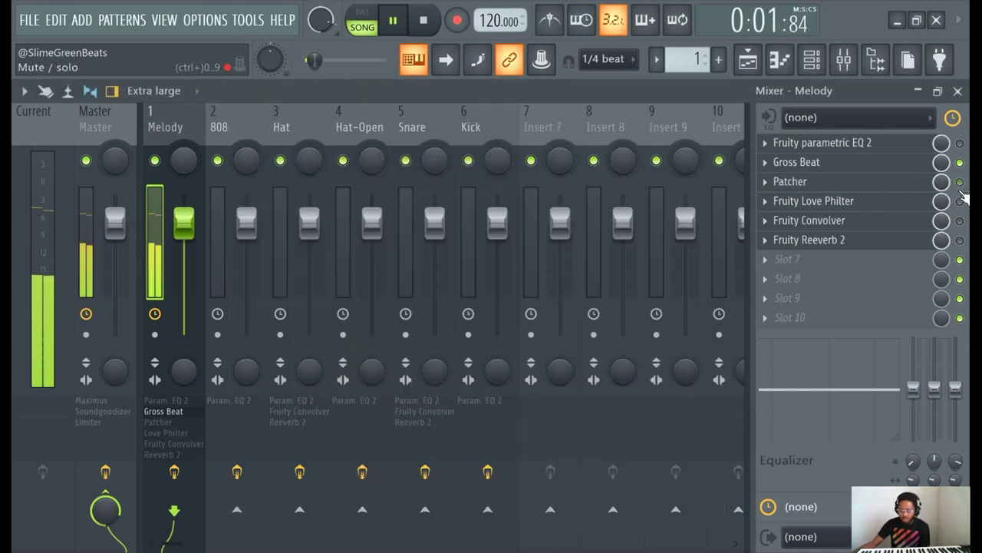
left_click(959, 221)
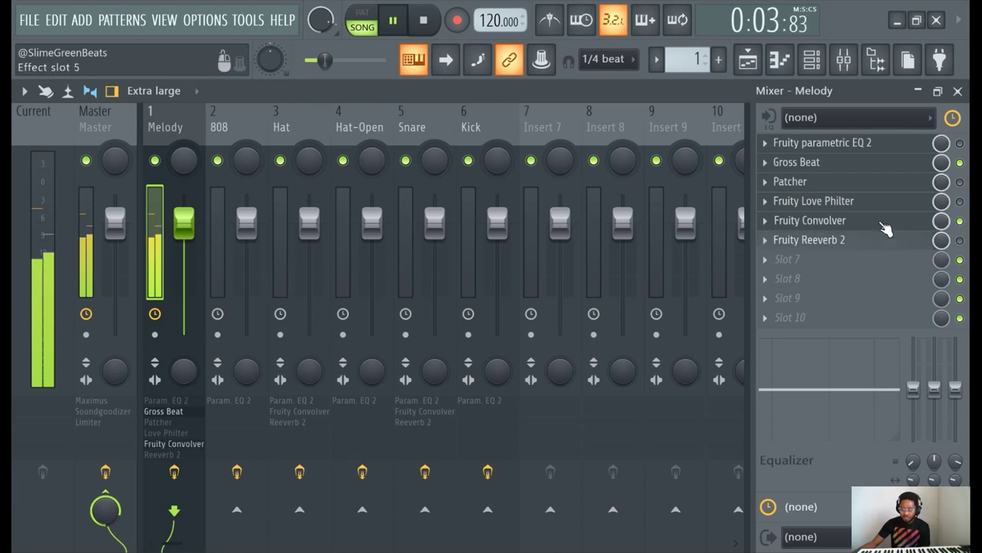
left_click(883, 222)
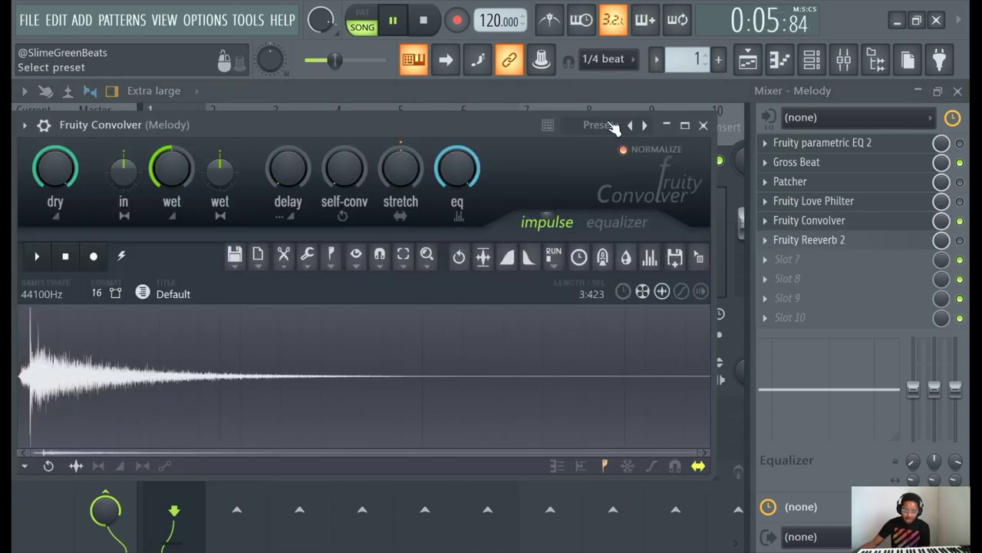
left_click(614, 127)
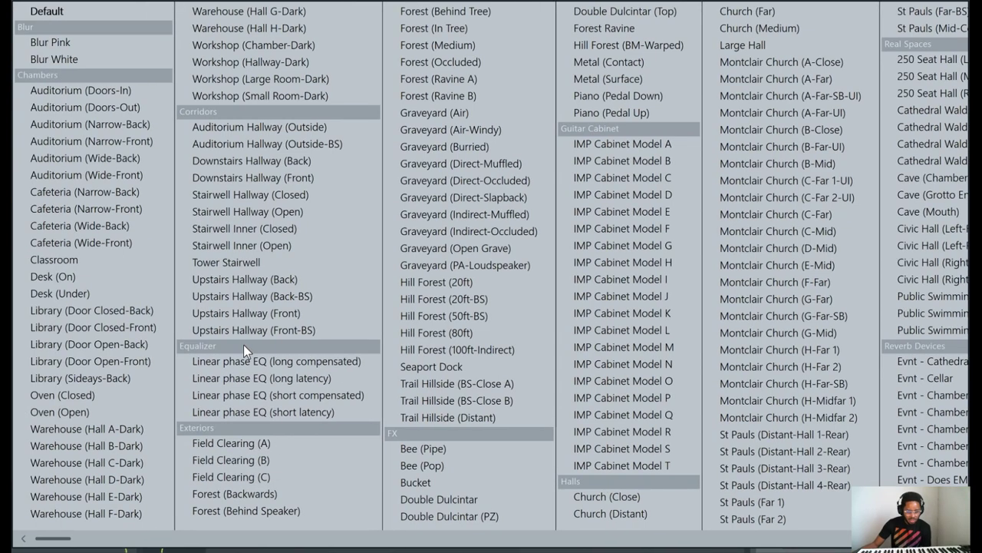
left_click(126, 10)
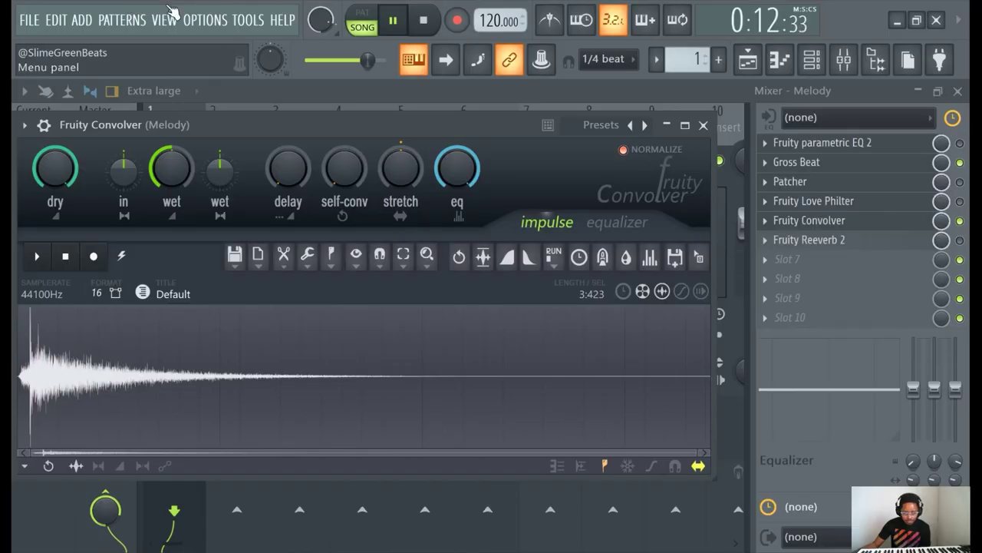
Audition the Church (Close), (Distant), (Medium) and (Far) impulses in the Convolver
left_click(603, 131)
left_click(630, 496)
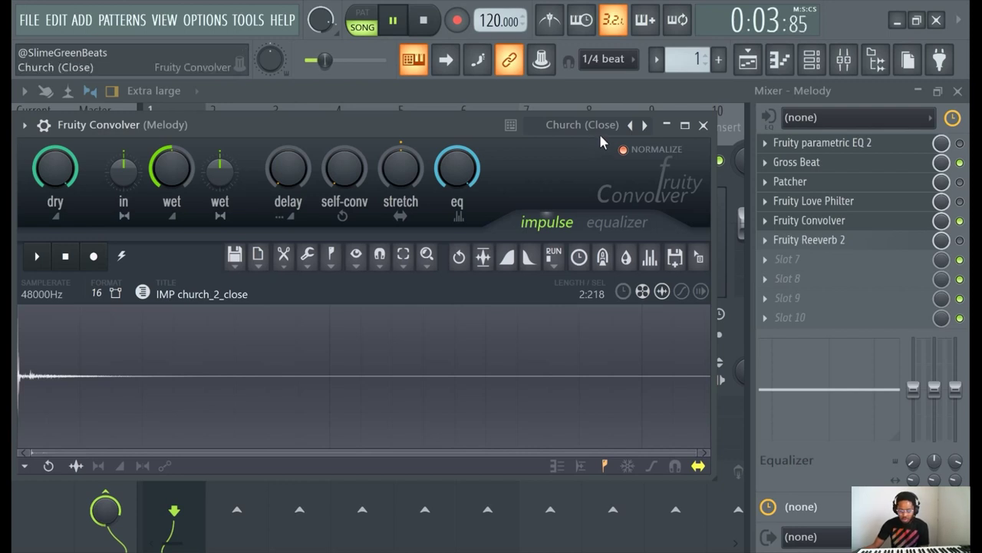
left_click(645, 126)
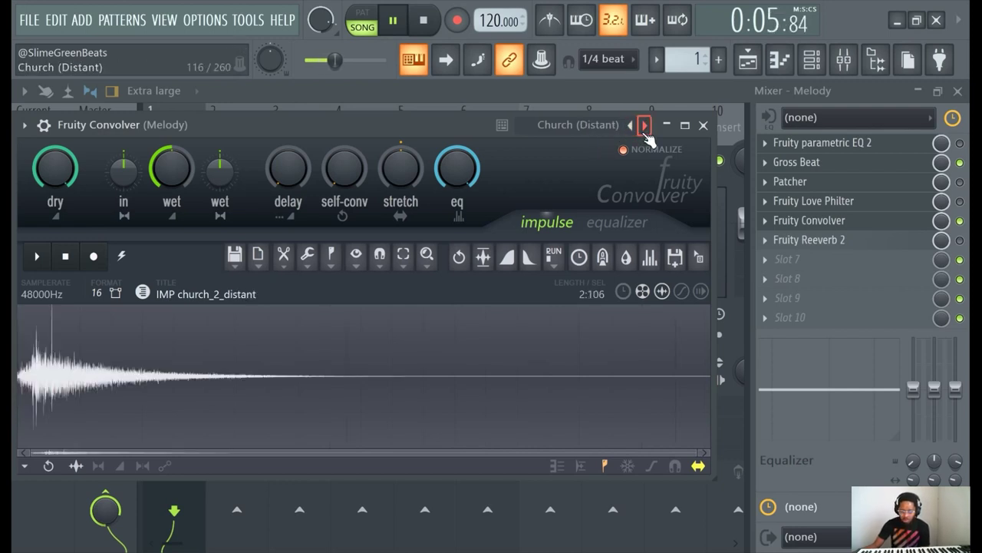
left_click(598, 134)
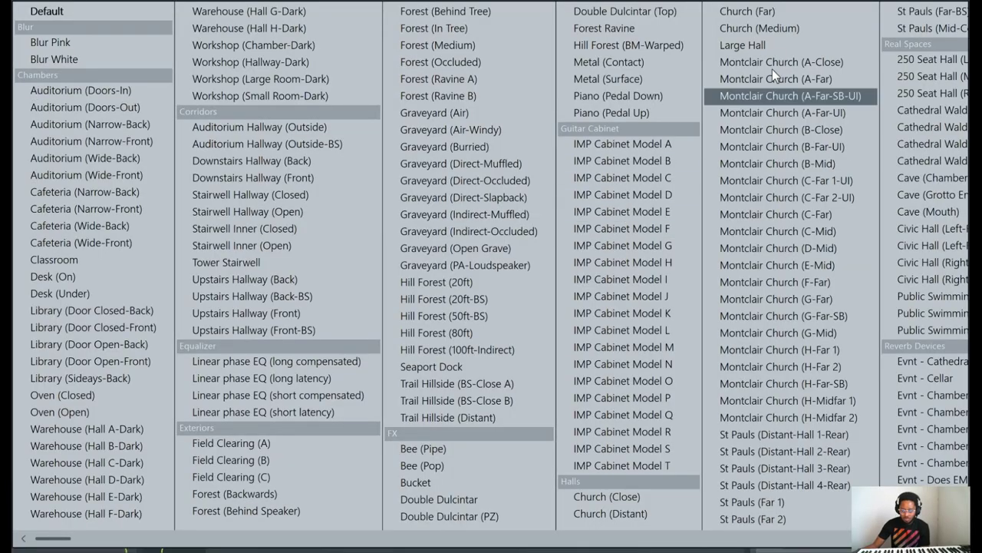
left_click(760, 27)
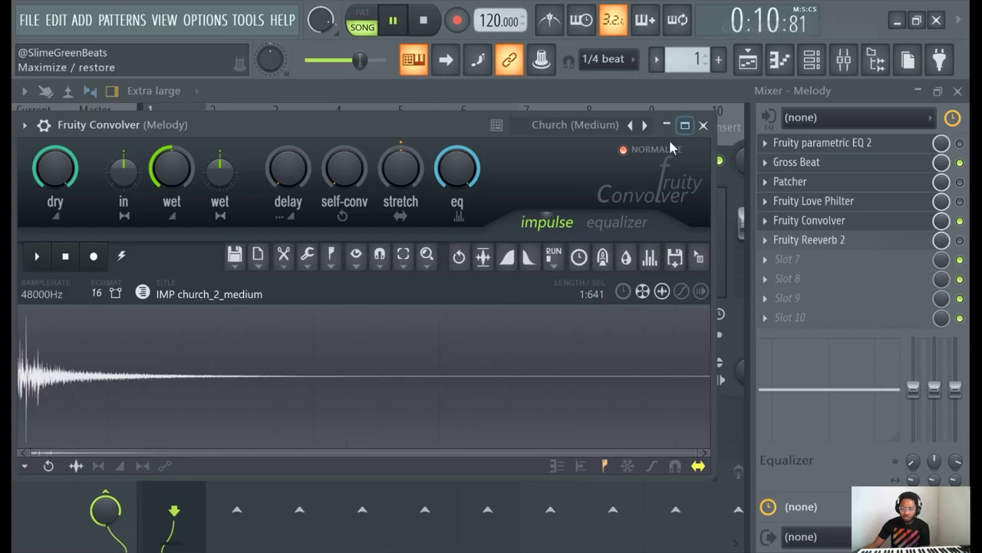
left_click(584, 125)
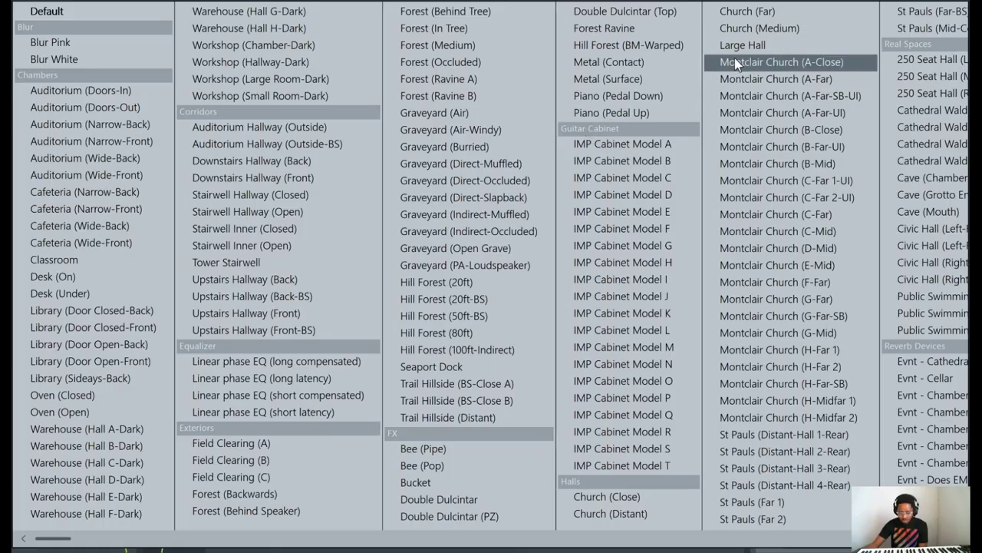
left_click(762, 13)
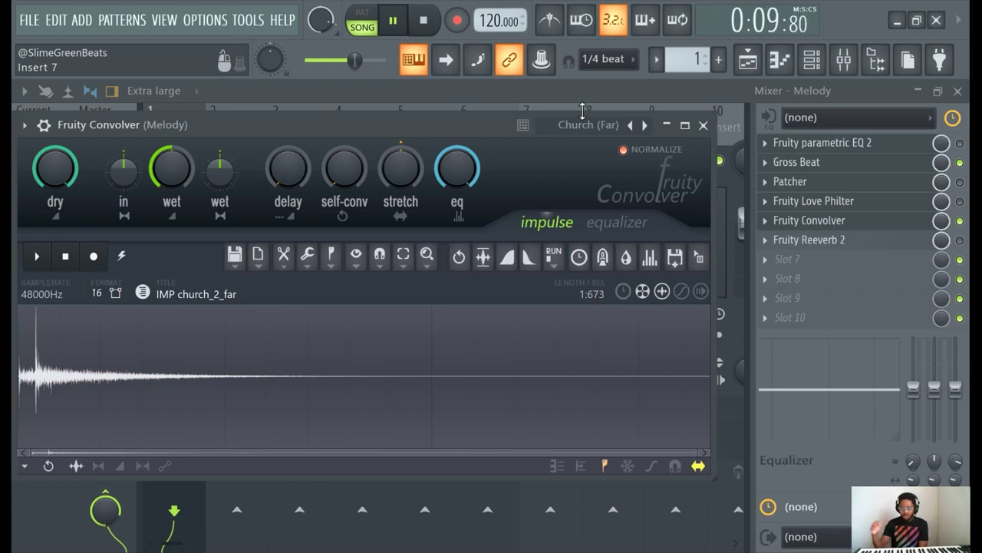
Compare Church (Distant) with Church (Far), keep Church (Far), and close the Convolver
left_click(630, 126)
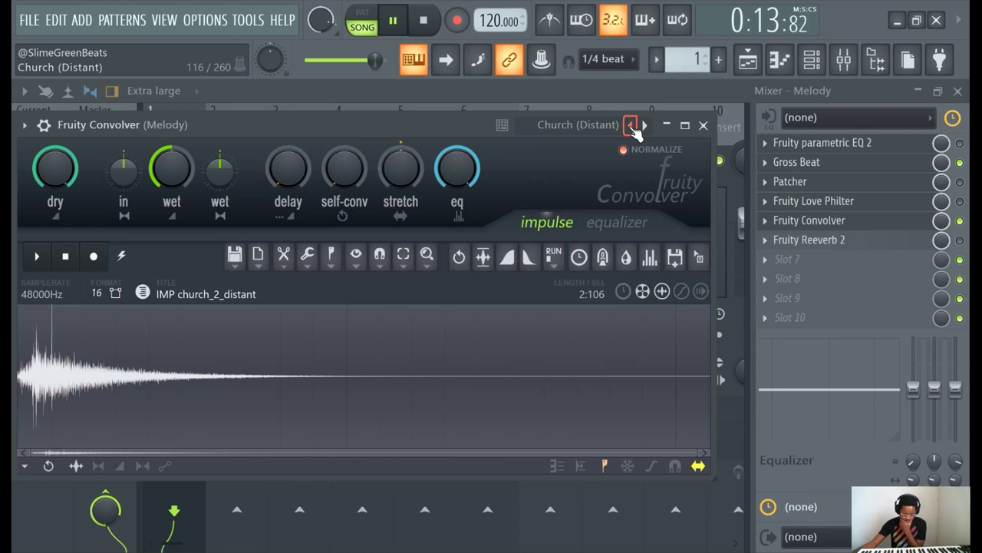
left_click(645, 125)
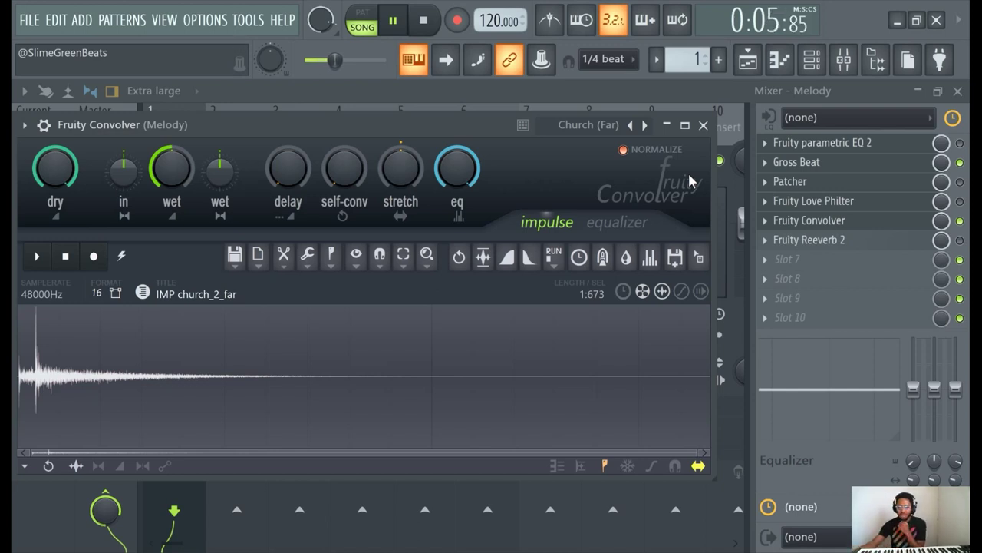
left_click(797, 109)
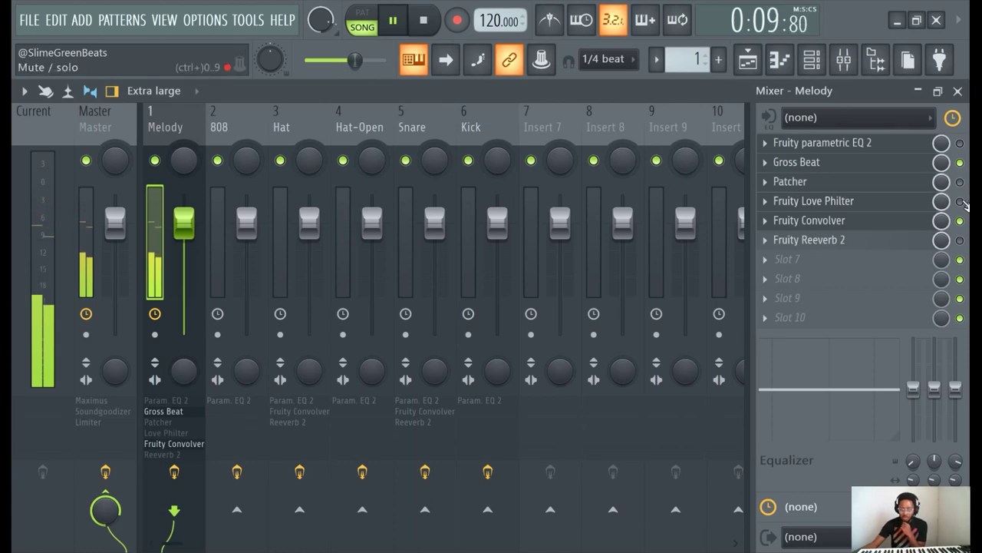
Load the Lowpass 2 preset into Fruity Love Philter on Melody
left_click(813, 200)
left_click_drag(592, 300, 595, 94)
left_click(749, 94)
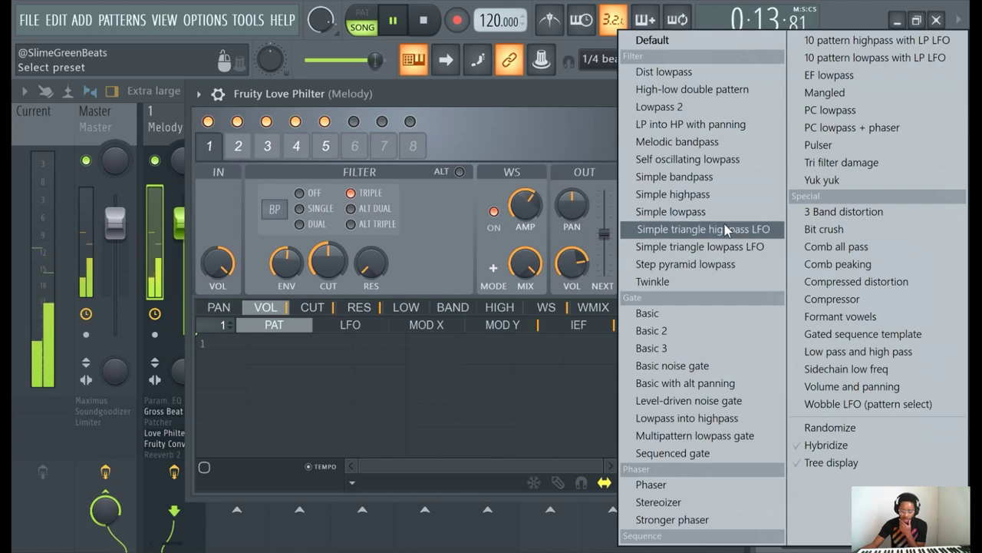
left_click(699, 109)
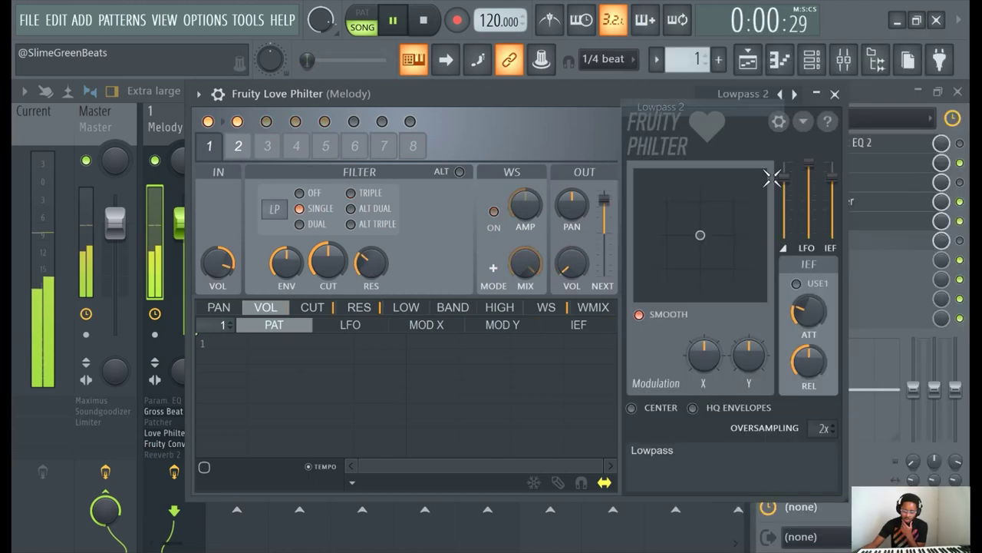
Create an automation clip for Love Philter's Mix level and view it in the arrangement
left_click(884, 91)
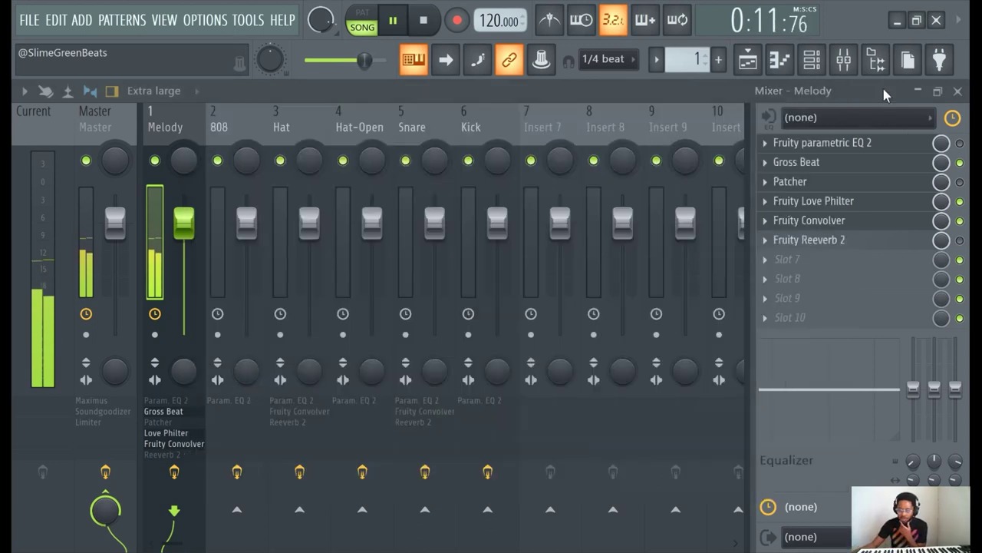
right_click(940, 201)
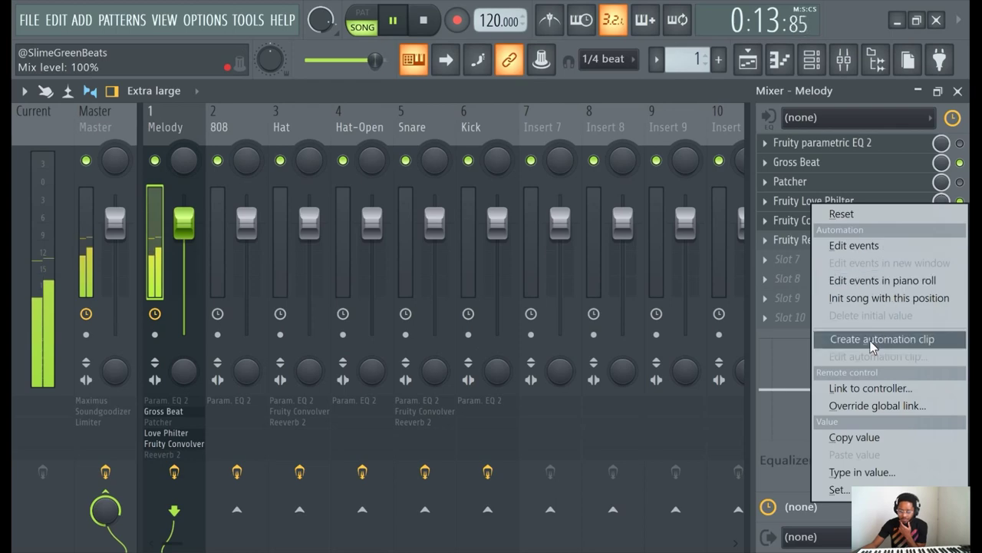
left_click(870, 340)
left_click(750, 62)
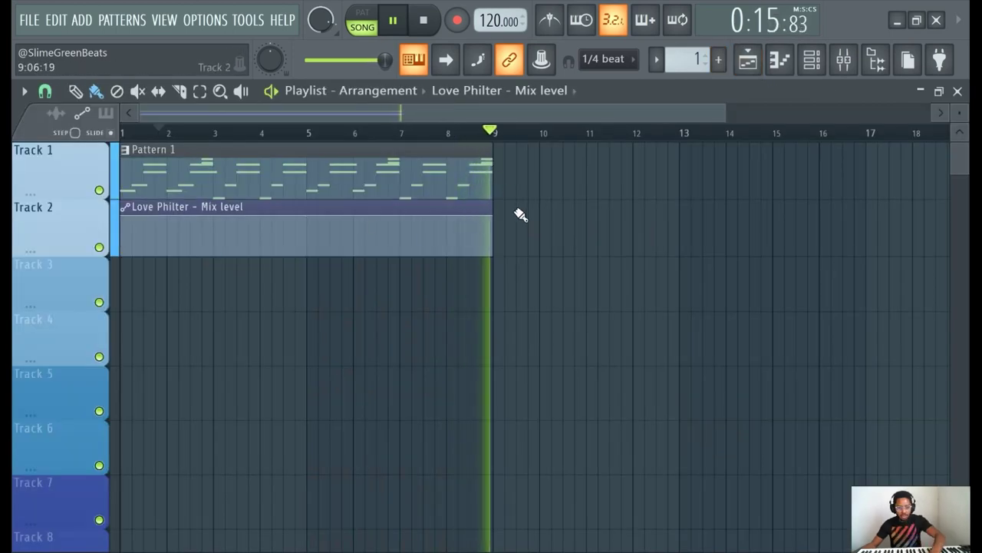
Place a second Pattern 1 at bar 9 and stretch the automation clip to bar 17
left_click(502, 172)
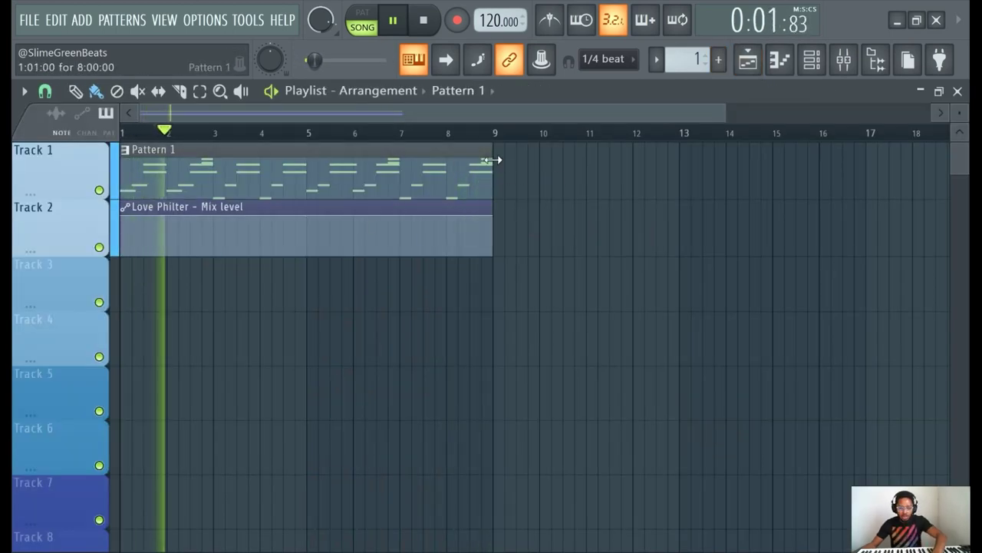
left_click(507, 173)
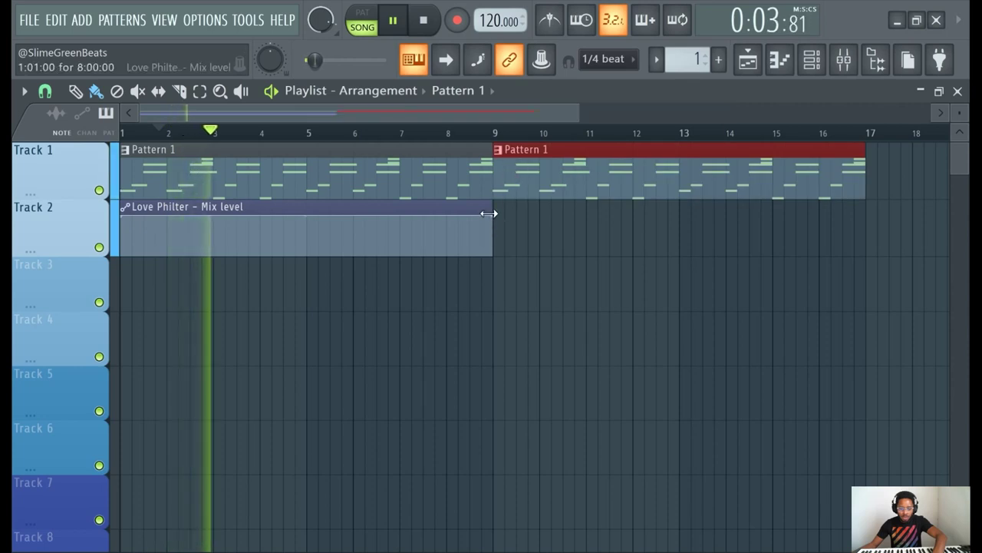
left_click_drag(494, 222, 864, 219)
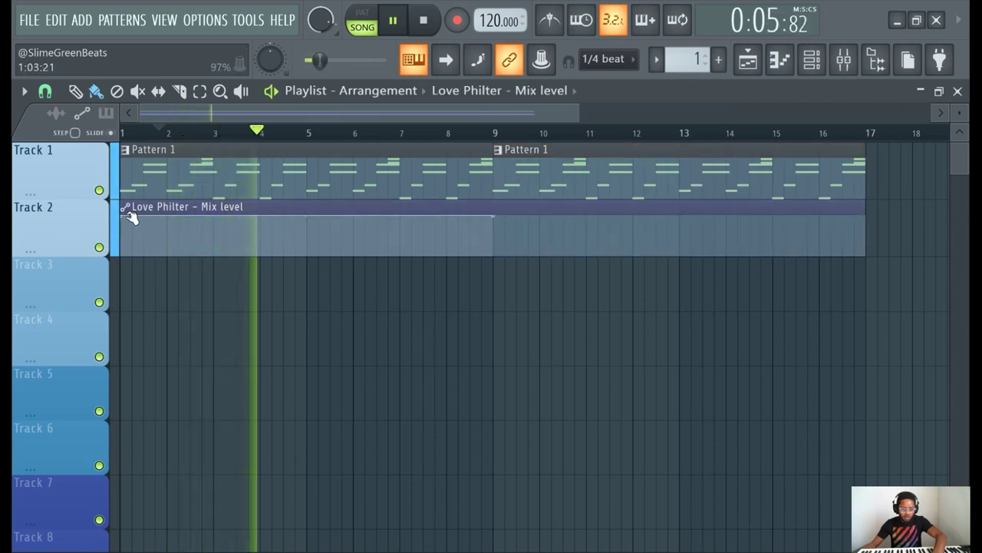
Shape the Mix level from full at bar 1 to zero at bar 9 with a convex curve, then play it back
left_click_drag(121, 239, 121, 257)
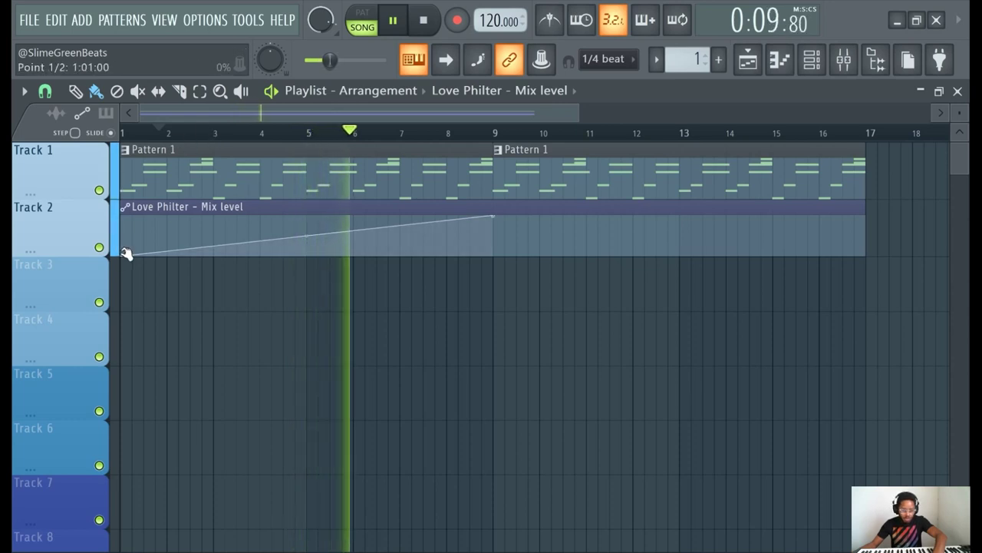
left_click_drag(124, 254, 124, 216)
left_click_drag(495, 218, 499, 278)
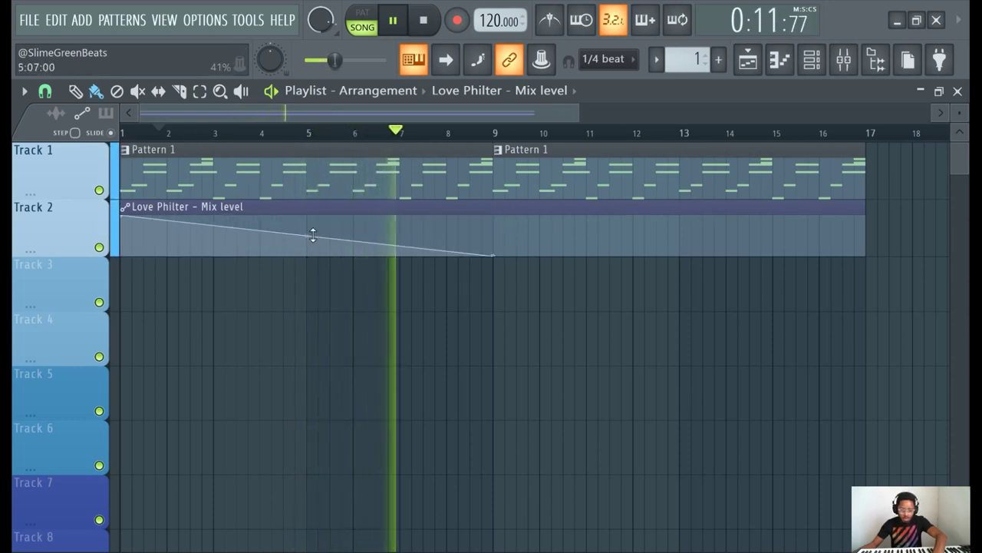
left_click_drag(307, 236, 307, 201)
key("space")
key("space")
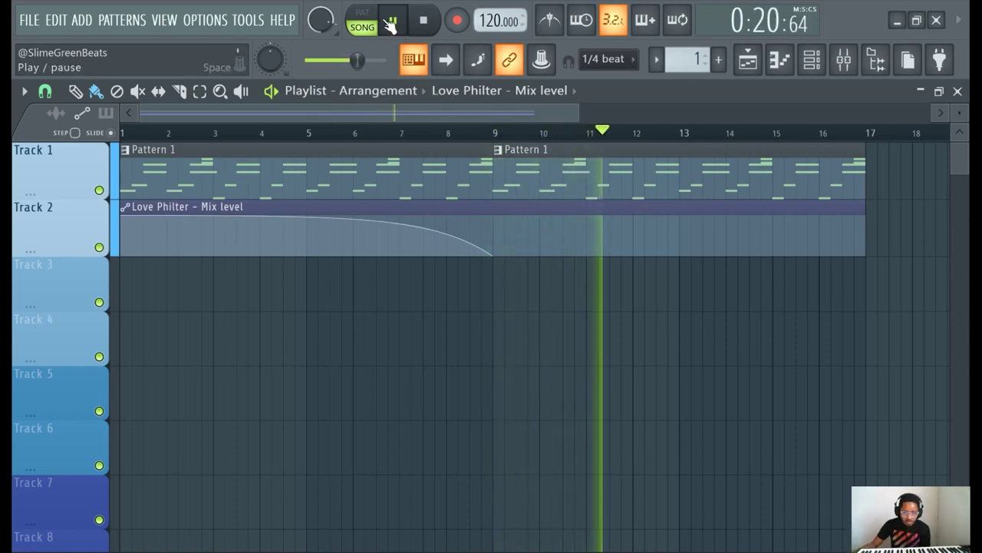
left_click(425, 23)
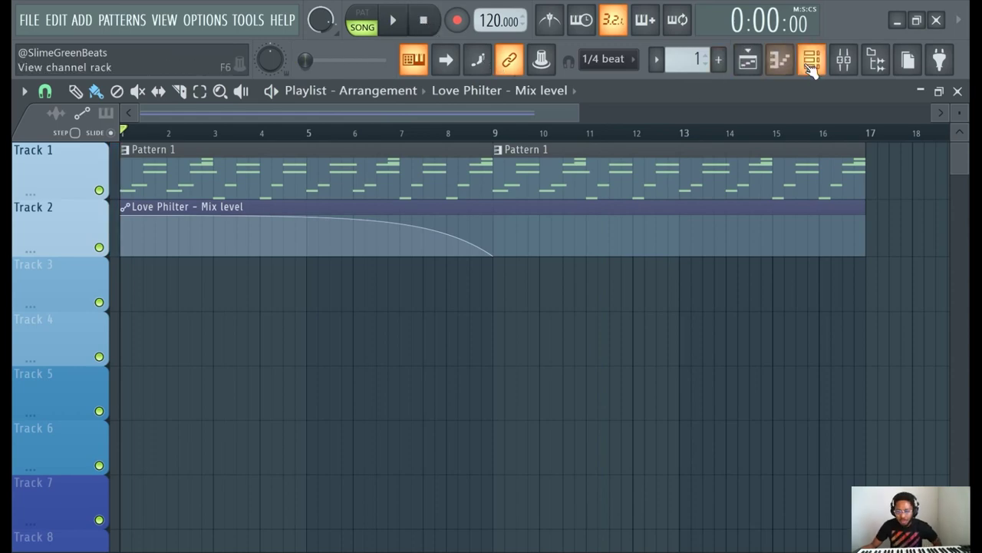
Add a FLEX instrument with the Essential Bass Guitars 5String BopBass Plucked preset and audition it
left_click(844, 61)
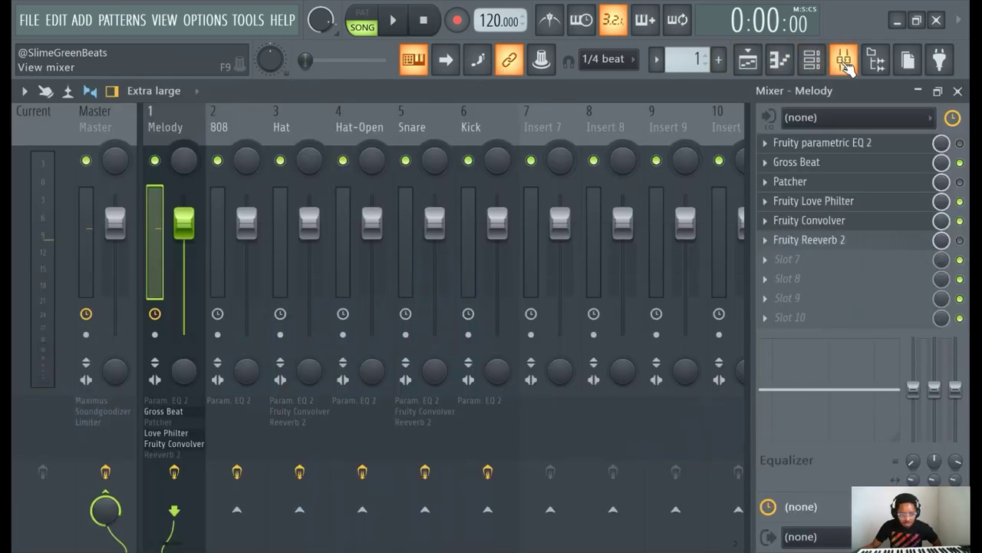
key("F5")
left_click(82, 21)
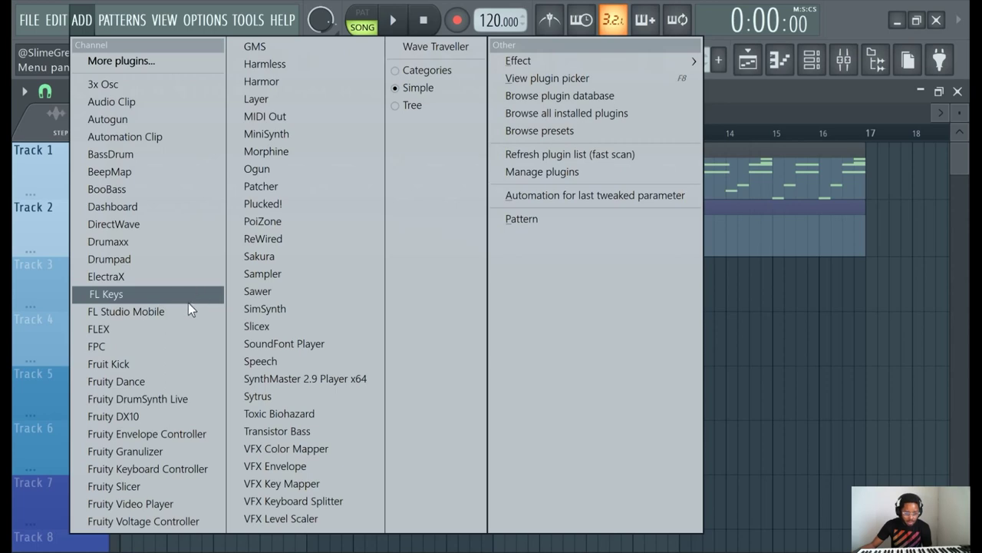
left_click(155, 327)
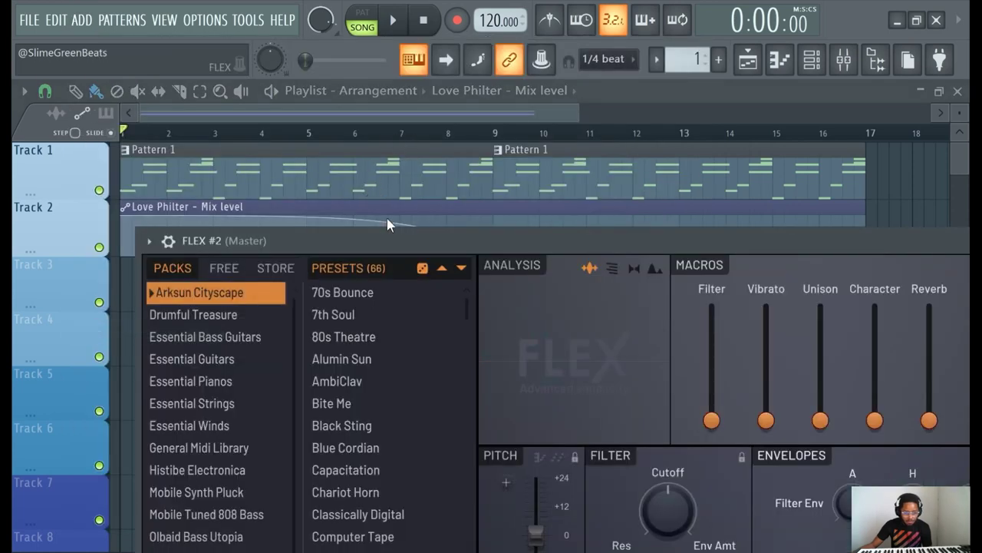
left_click_drag(387, 240, 377, 89)
left_click(195, 185)
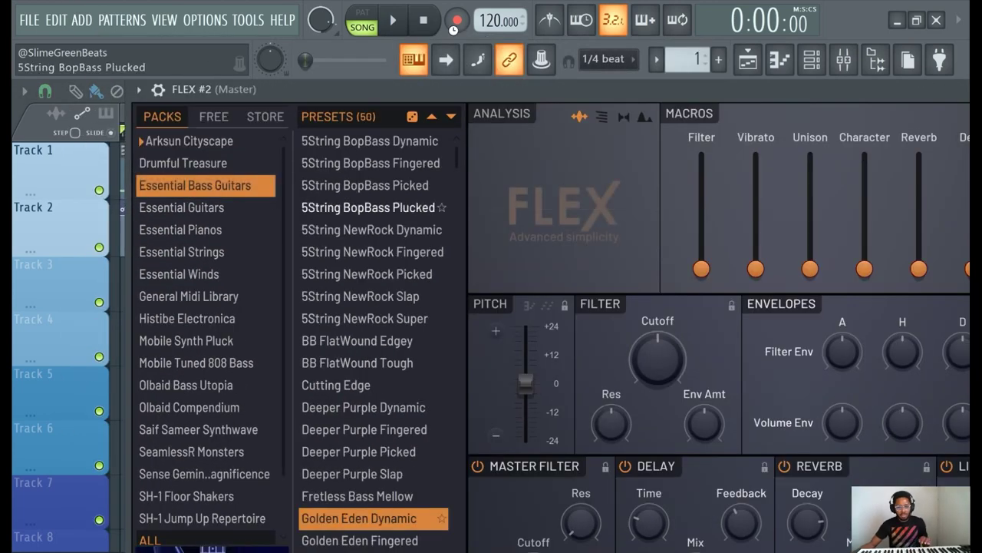
left_click(368, 207)
left_click(393, 22)
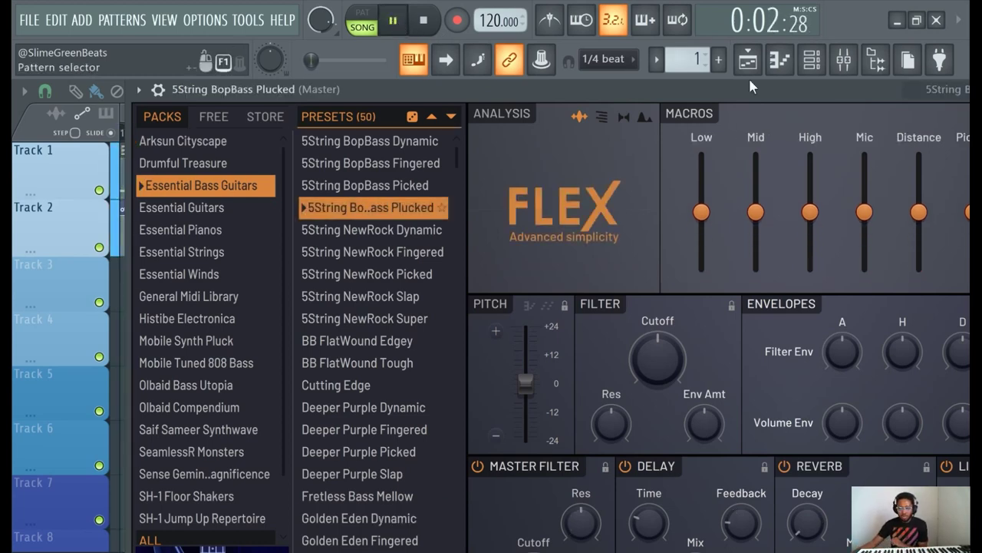
Create a new pattern and route the bass channel to mixer insert 2 (808)
left_click(812, 59)
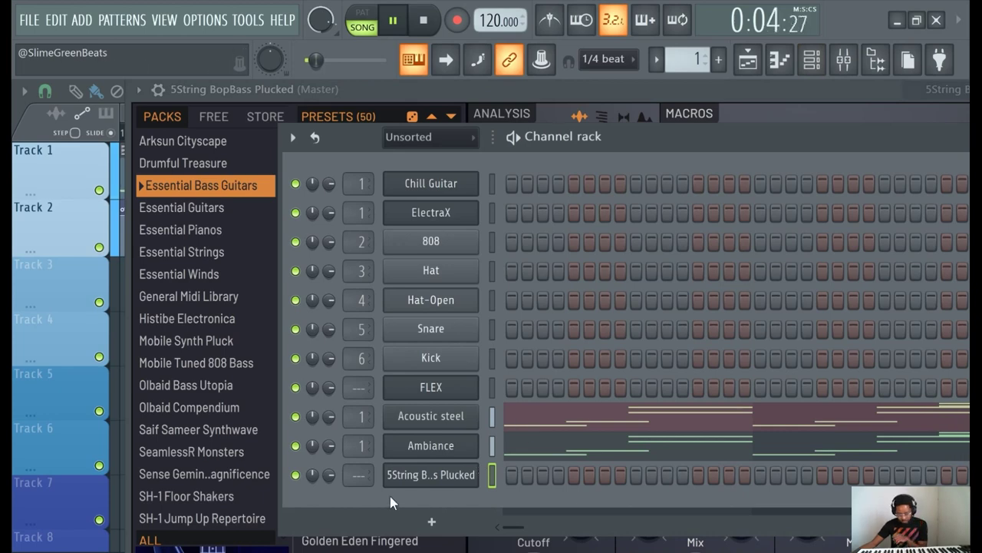
left_click(718, 59)
left_click(722, 81)
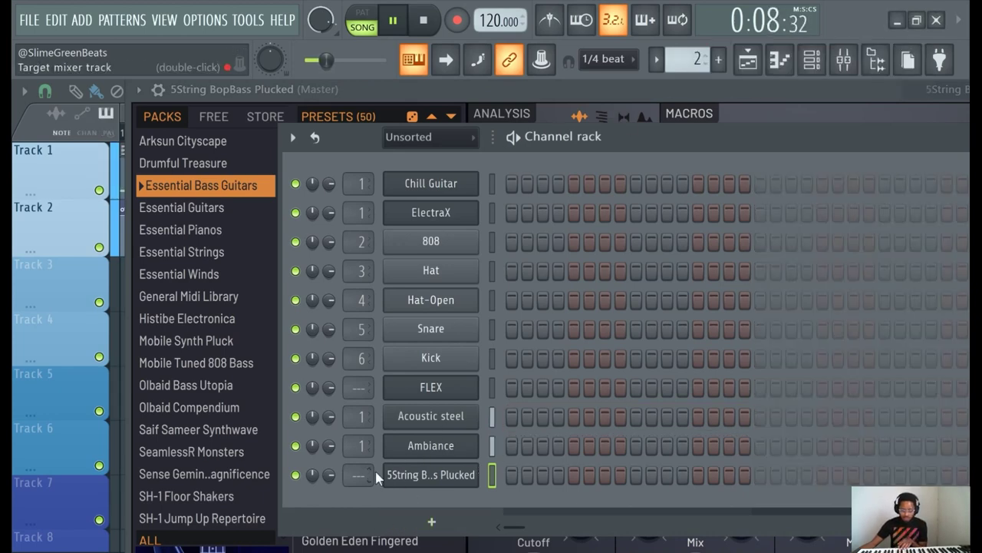
left_click(843, 59)
left_click(844, 59)
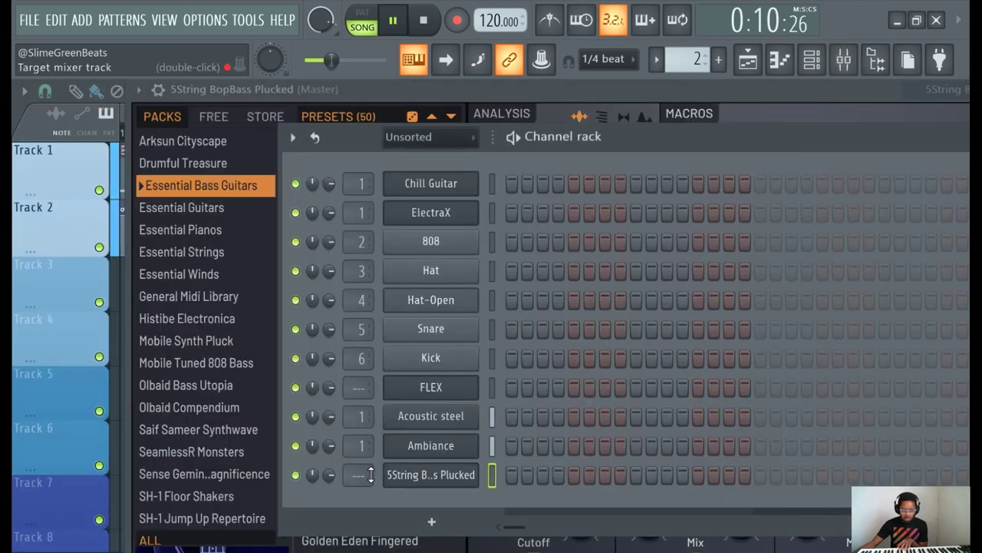
left_click_drag(370, 474, 371, 462)
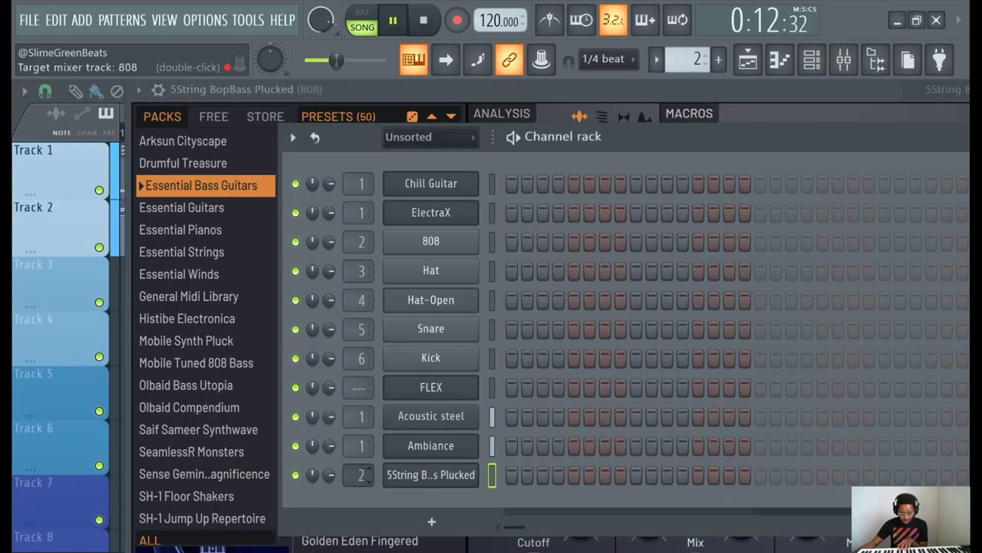
left_click(462, 474)
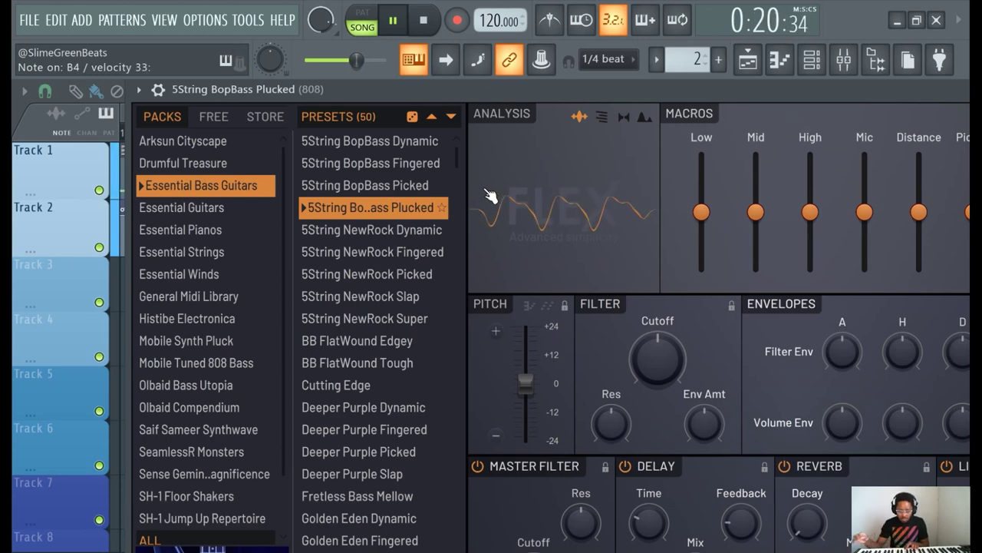
left_click(843, 59)
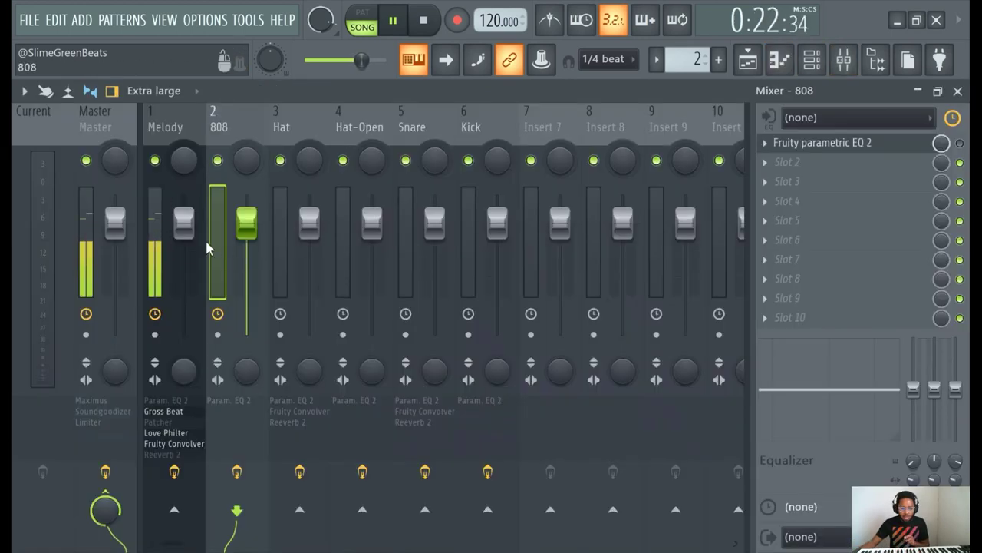
Select the Melody insert and open the Acoustic steel channel's Sytrus plugin
left_click(176, 238)
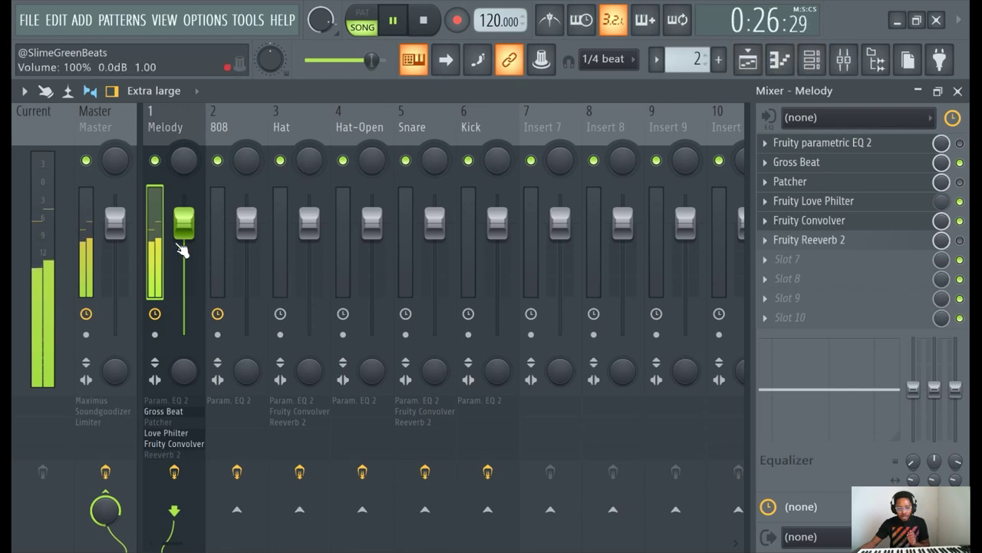
left_click(812, 61)
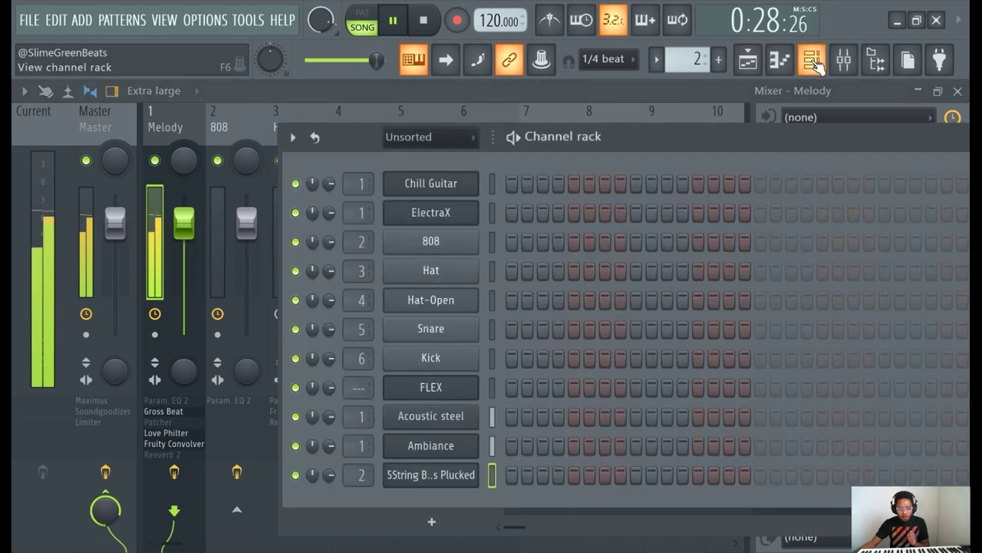
left_click(433, 449)
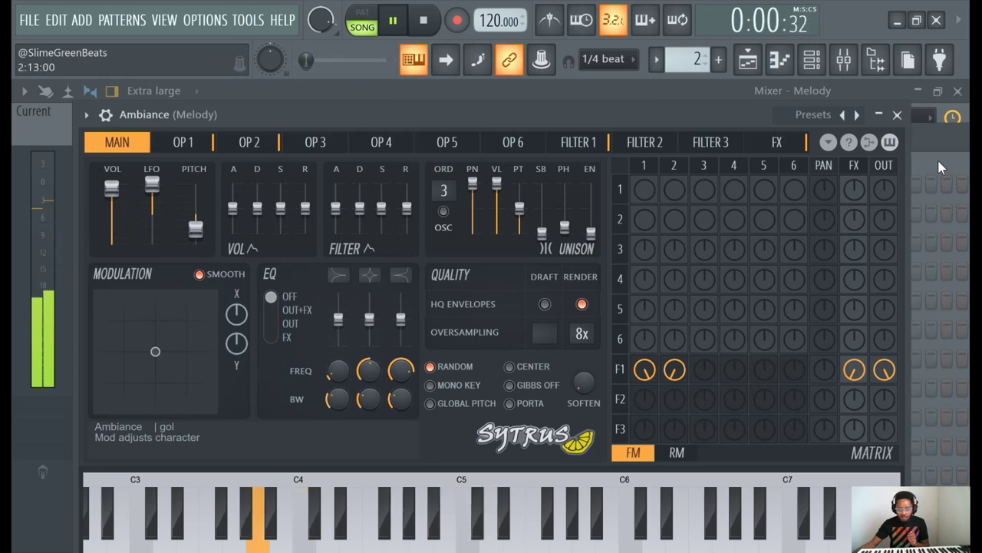
key("Escape")
left_click(430, 414)
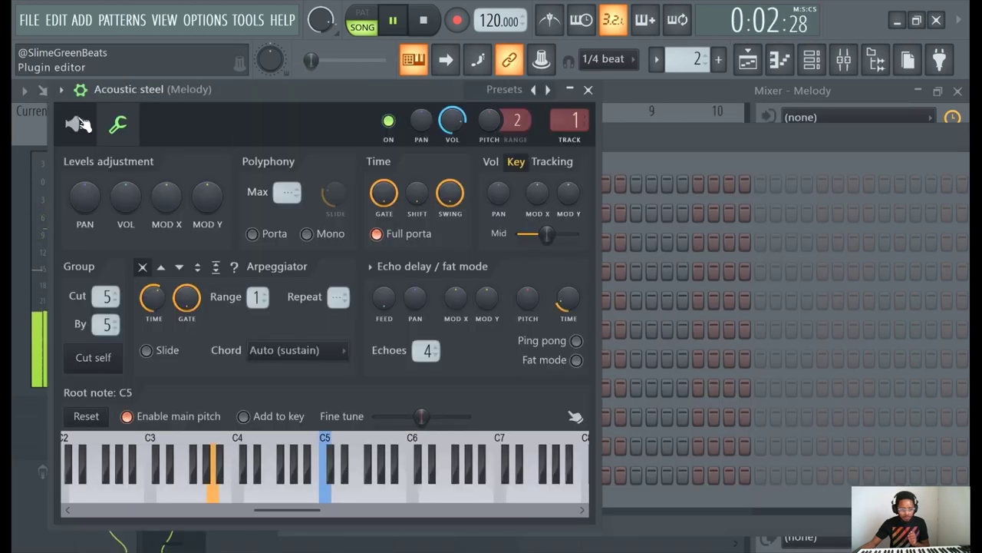
left_click(79, 124)
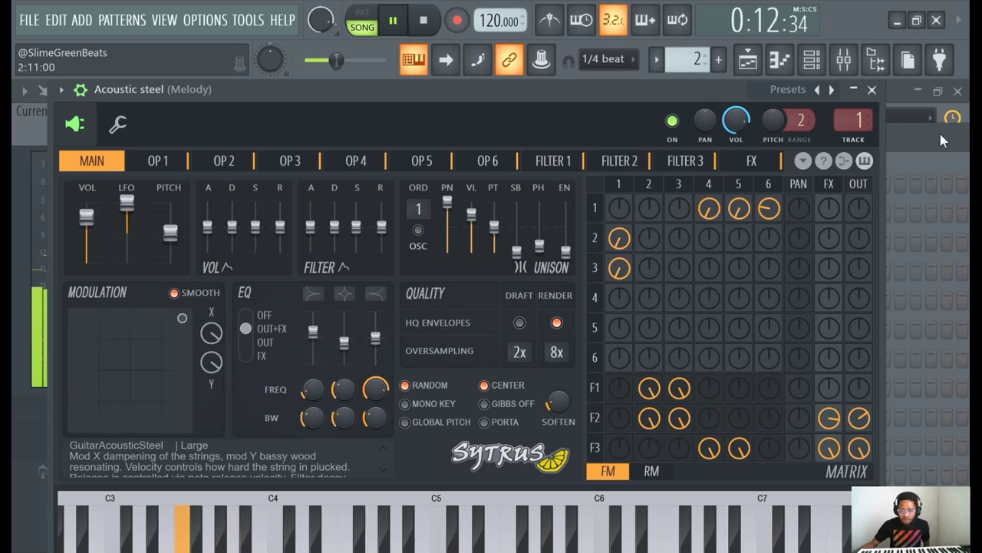
key("F6")
left_click(432, 417)
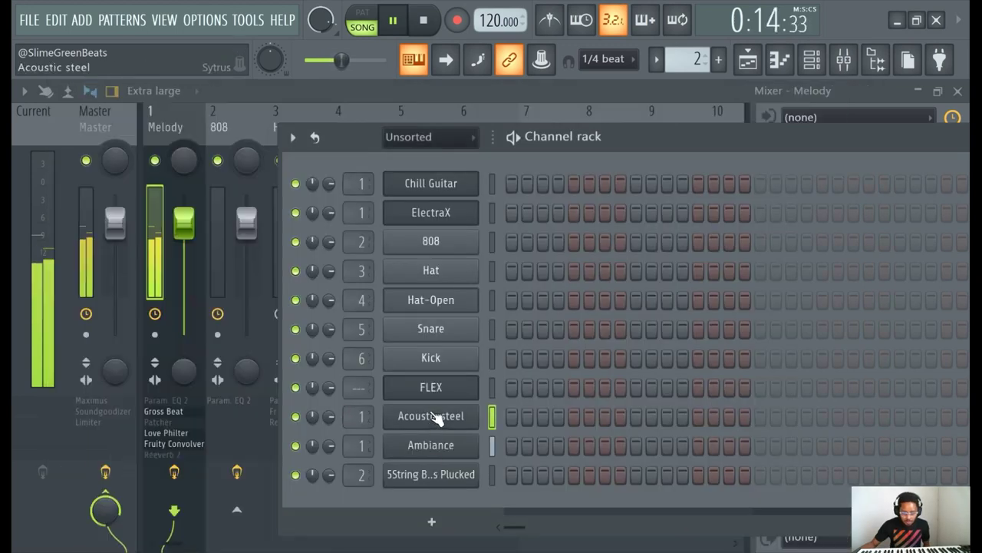
left_click(436, 415)
Copy Acoustic steel's master volume and paste the 76% value onto Ambiance's Sytrus
right_click(90, 236)
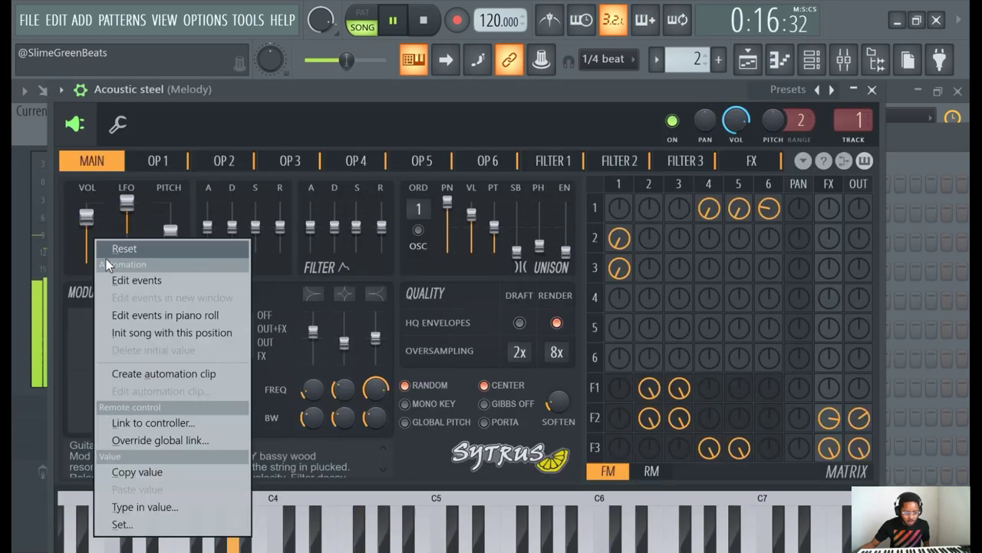
left_click(160, 469)
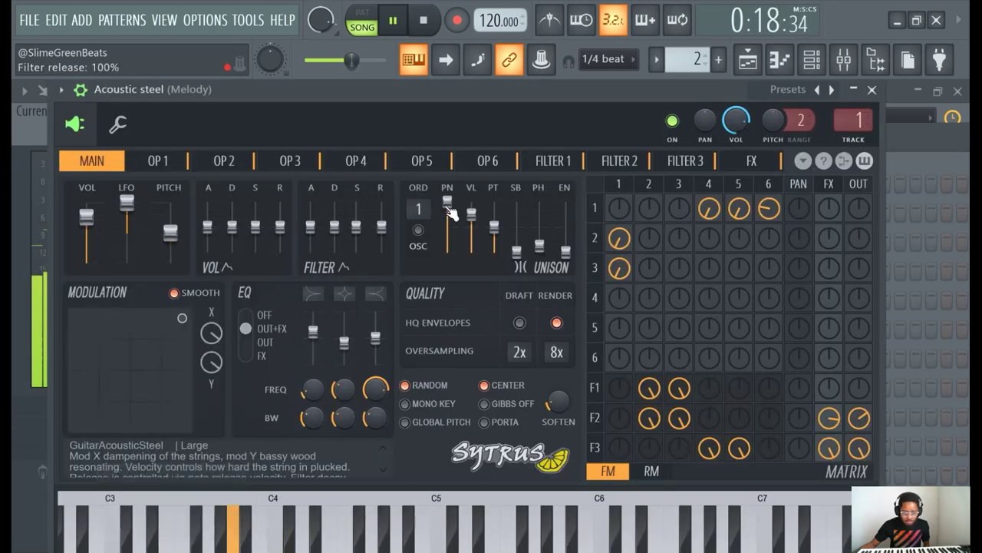
left_click(906, 150)
left_click(410, 444)
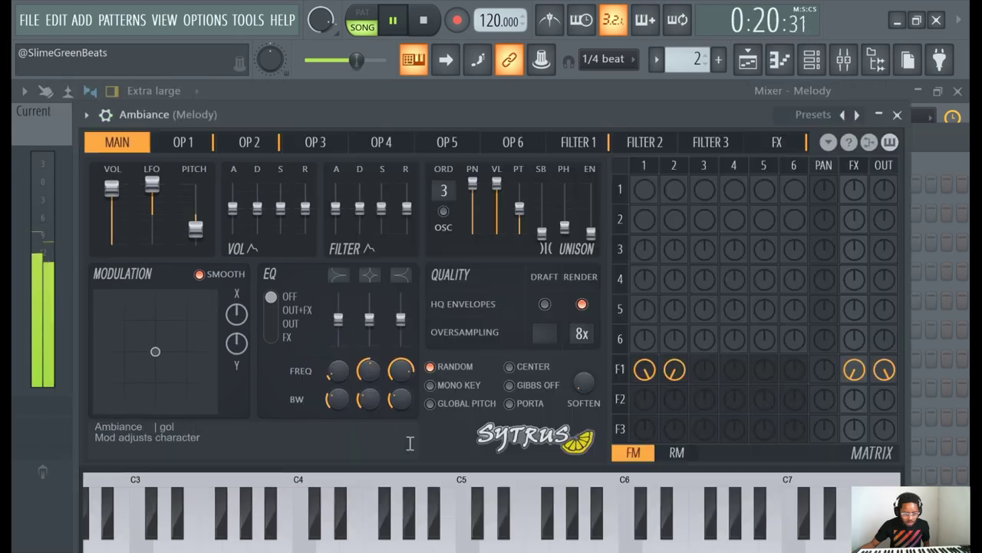
right_click(121, 214)
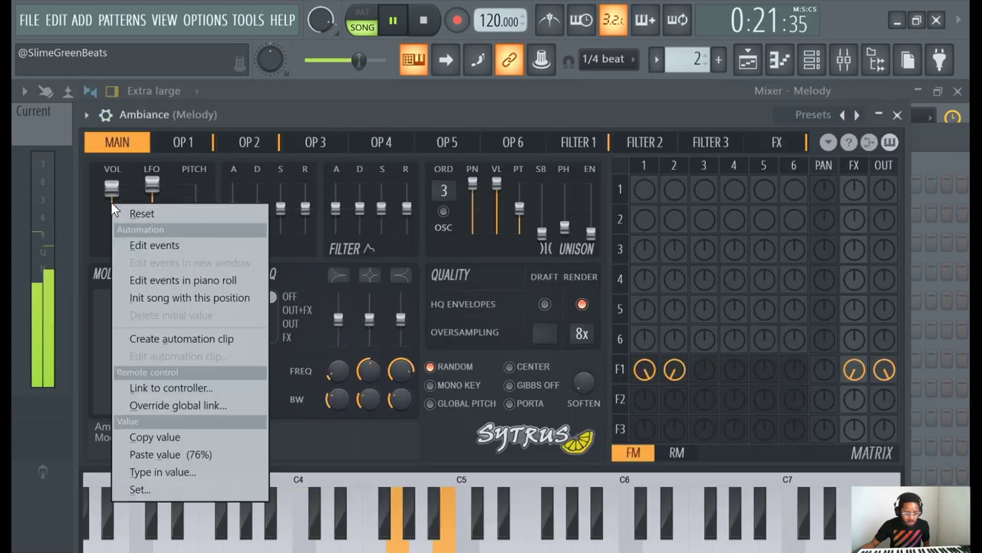
left_click(182, 449)
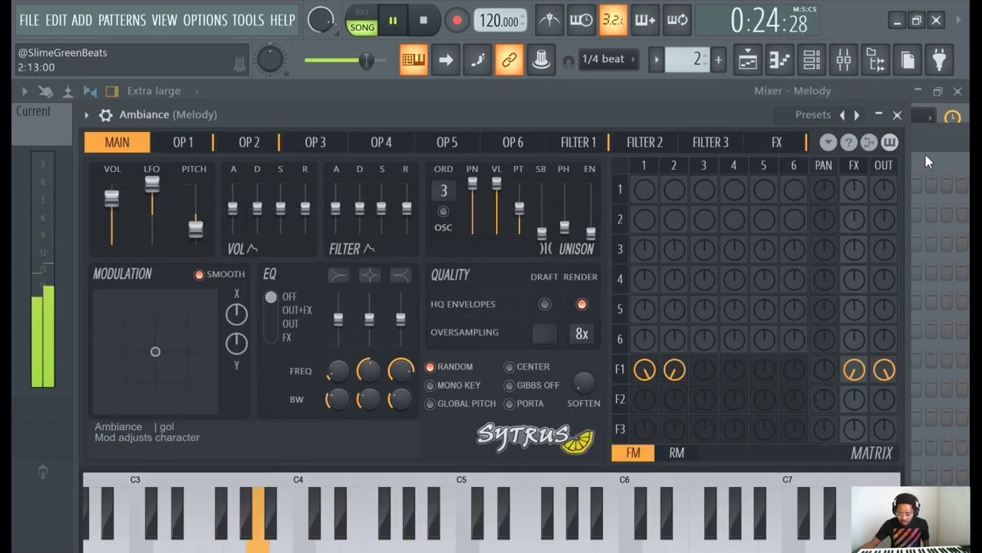
Raise Ambiance's master volume slightly and copy its value
key("F6")
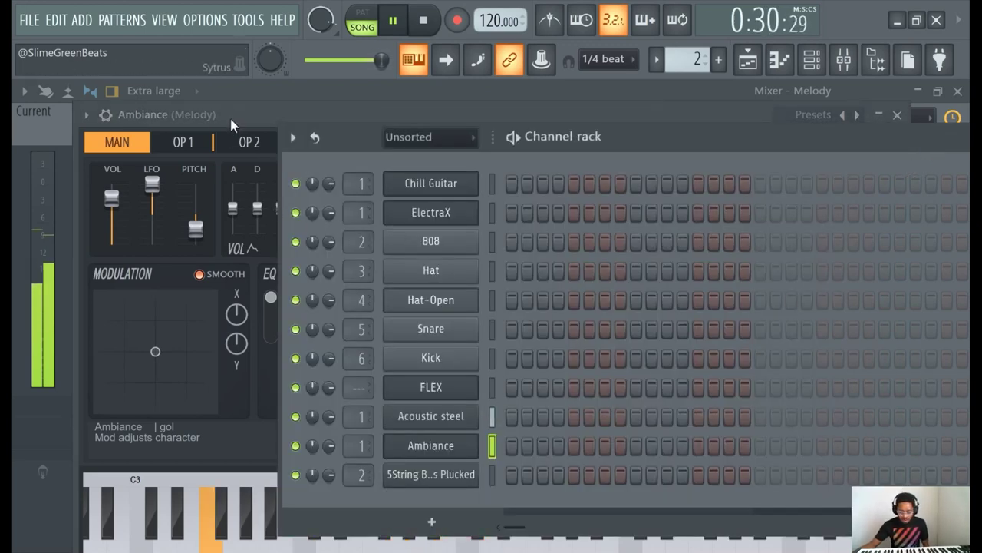
left_click(434, 446)
left_click(432, 446)
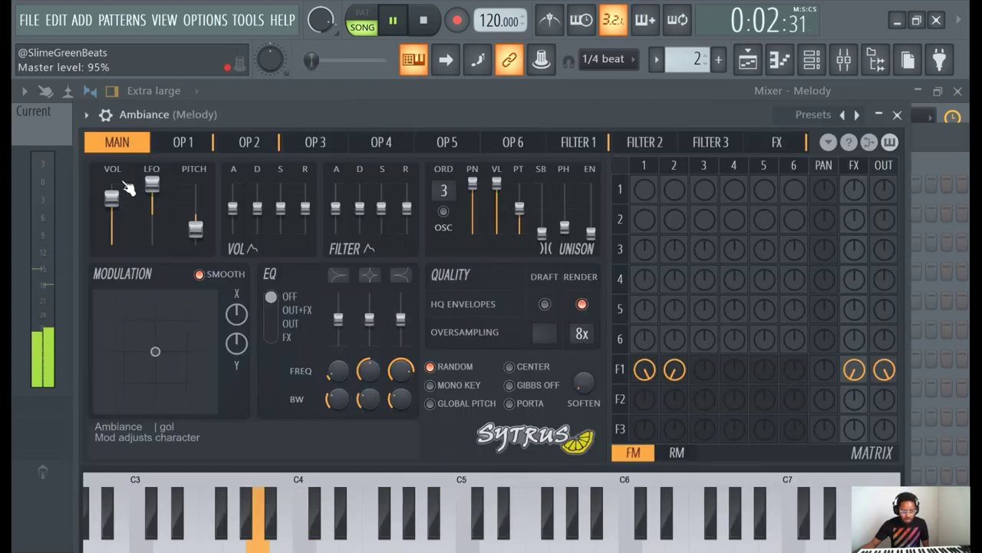
left_click_drag(115, 198, 115, 195)
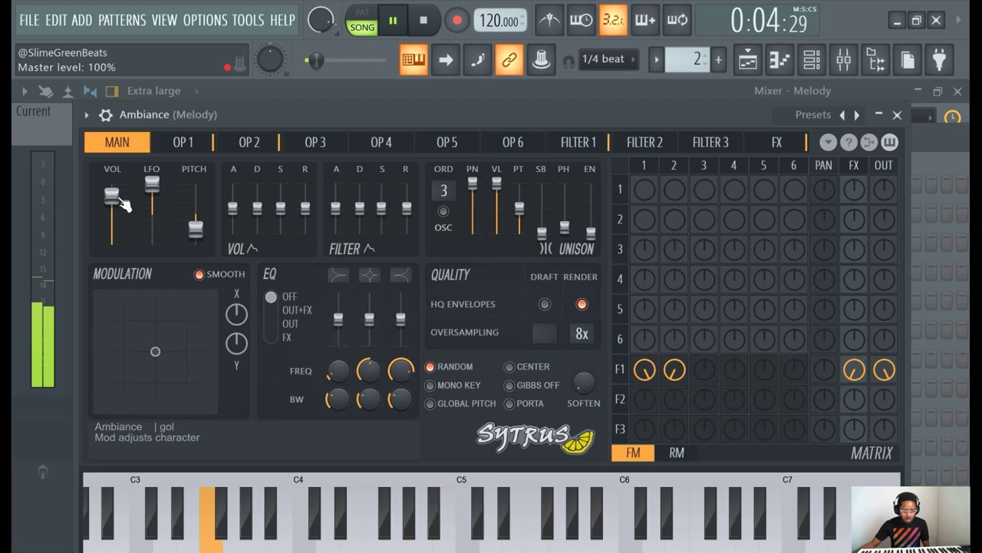
right_click(117, 198)
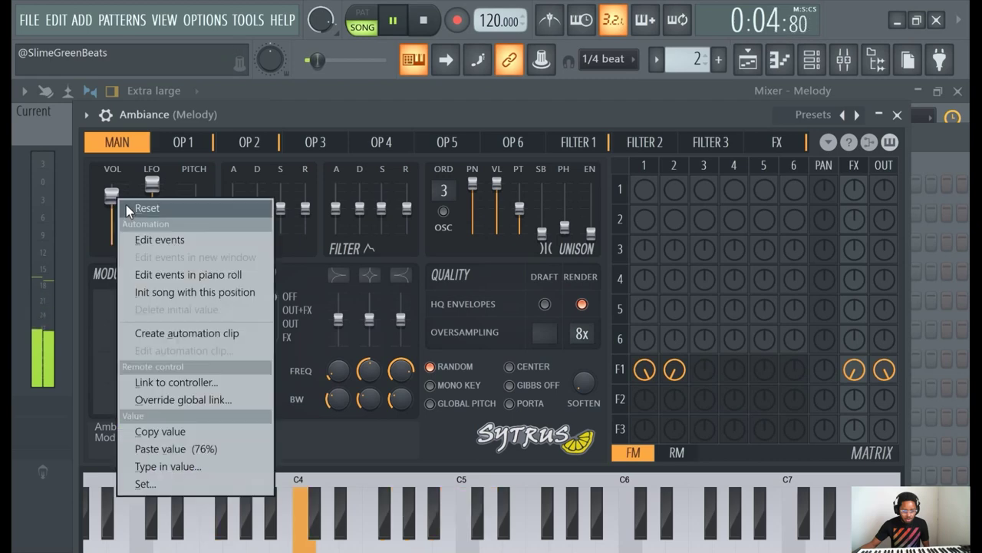
left_click(182, 430)
Paste the copied 80% value onto Acoustic steel's Sytrus master volume
key("F6")
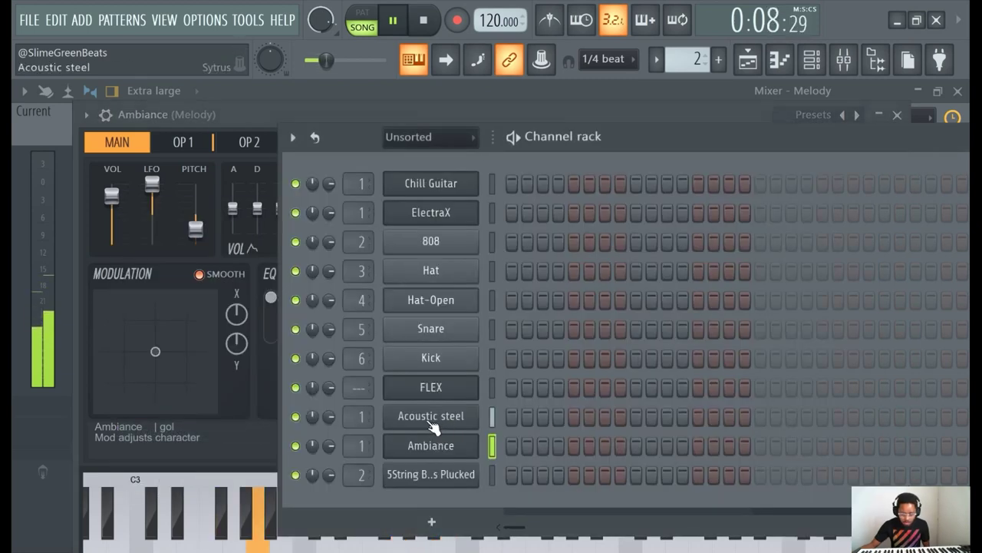
left_click(449, 422)
right_click(88, 223)
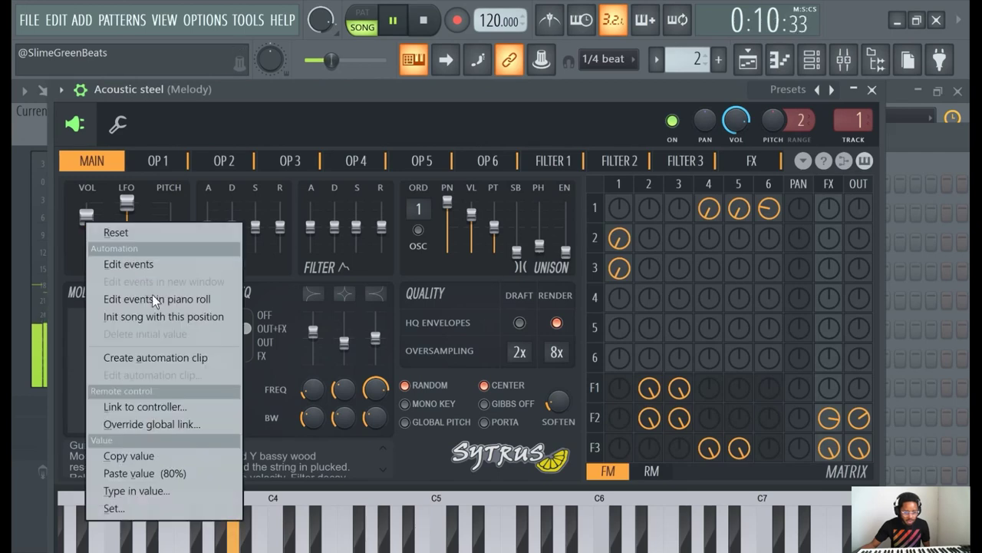
left_click(199, 473)
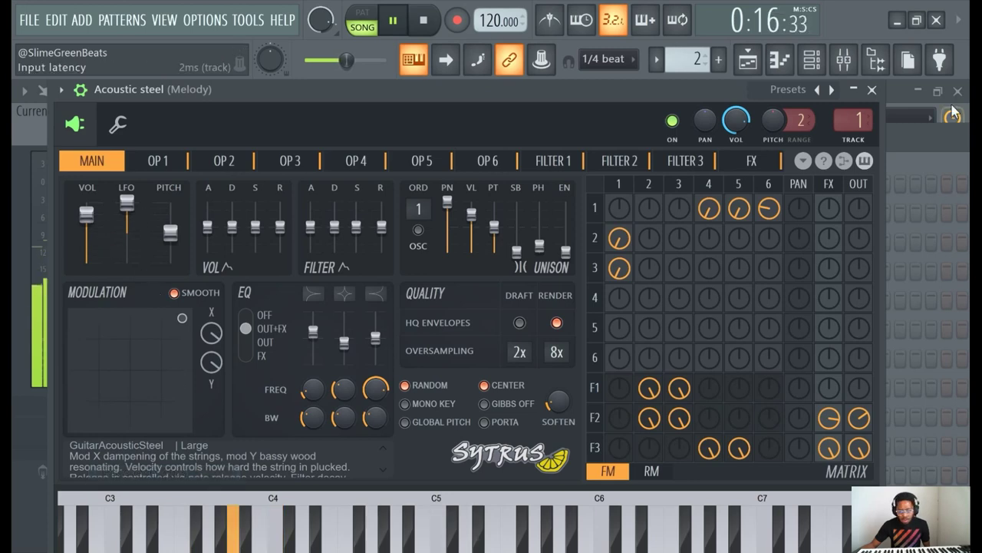
key("F6")
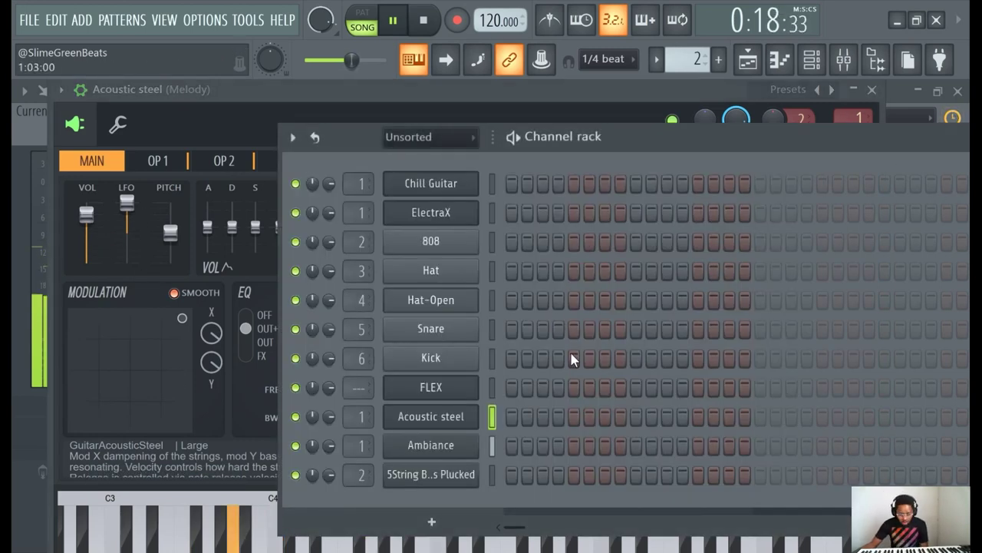
left_click(447, 479)
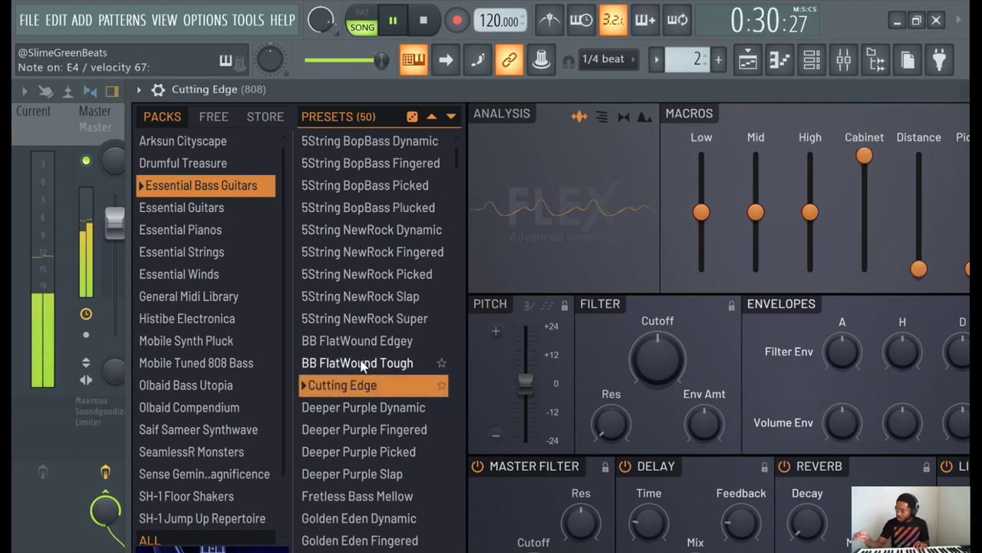
Lower the Melody mixer track's volume to -4.1 and show the channel rack
left_click(844, 59)
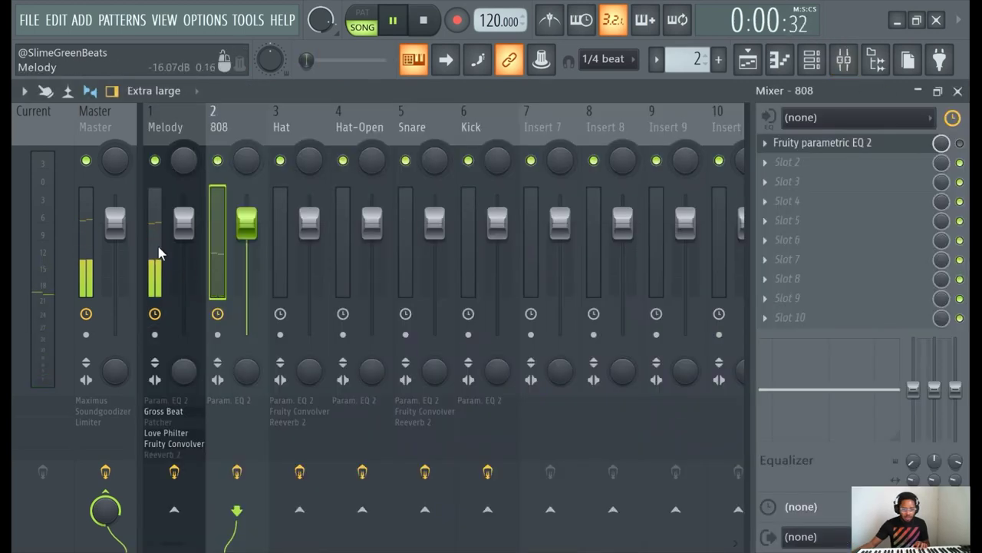
left_click_drag(179, 238, 179, 258)
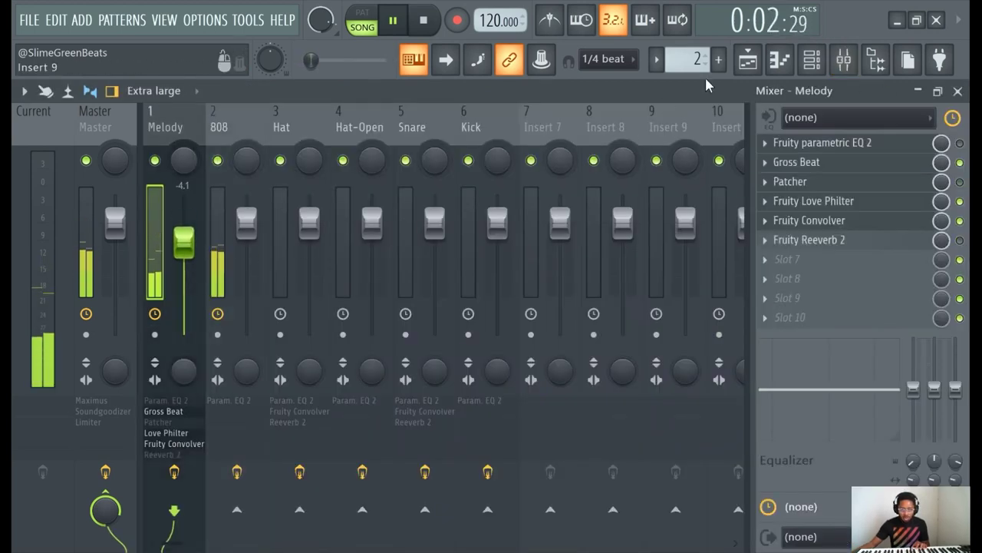
left_click(810, 64)
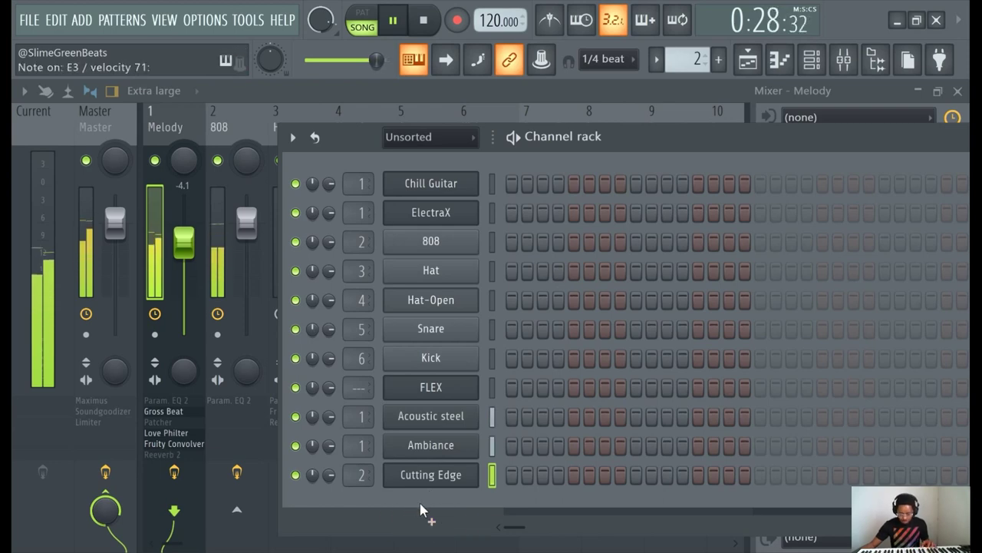
Load the Deeper Purple Fingered preset from Essential Bass Guitars into the FLEX bass channel
left_click(439, 479)
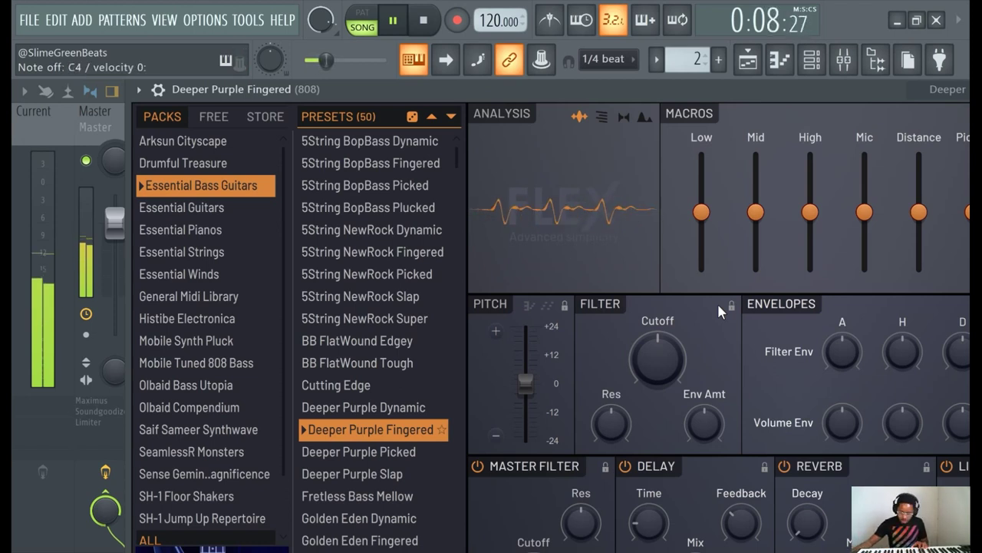
left_click(748, 59)
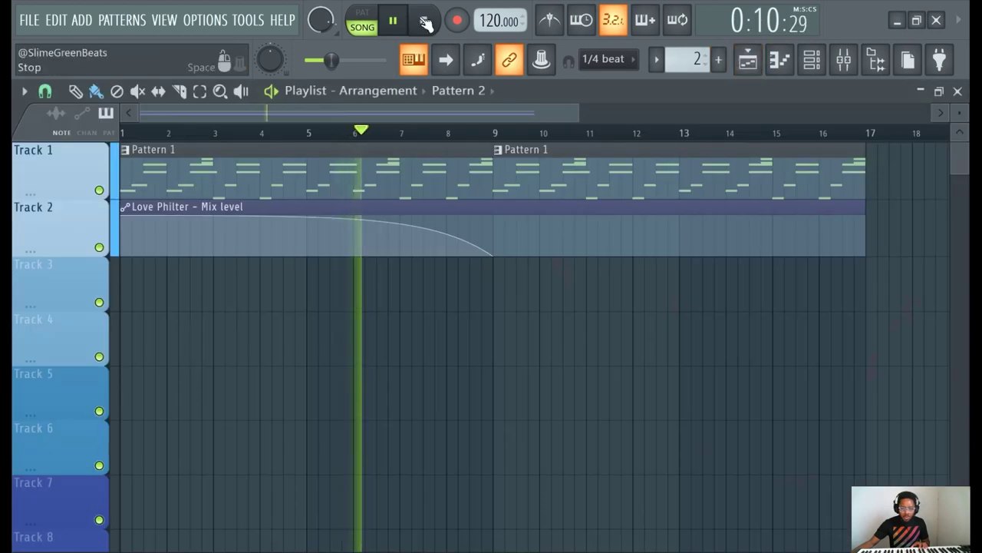
Record the bass line with a count-in as a Pattern 2 clip on Track 3, bars 1–17
left_click(423, 20)
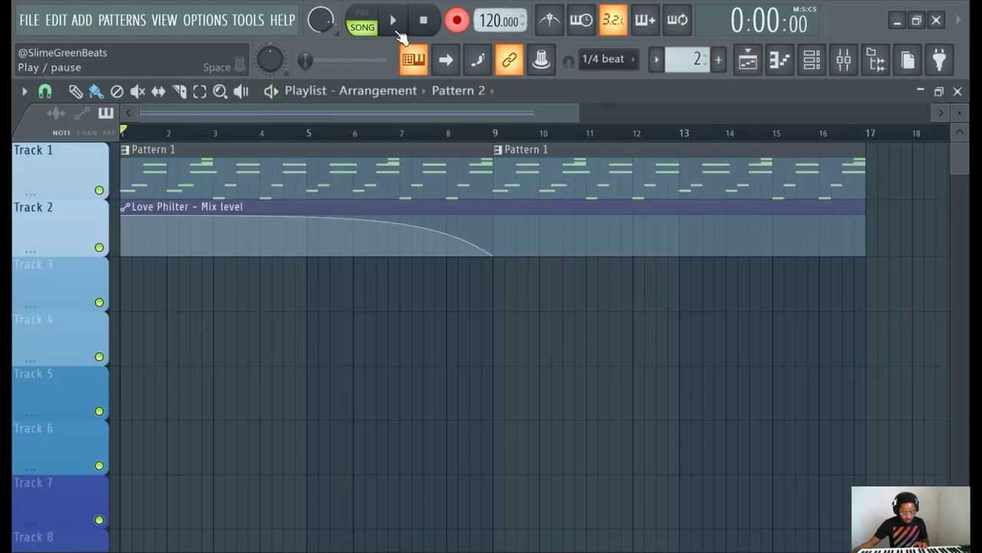
left_click(399, 33)
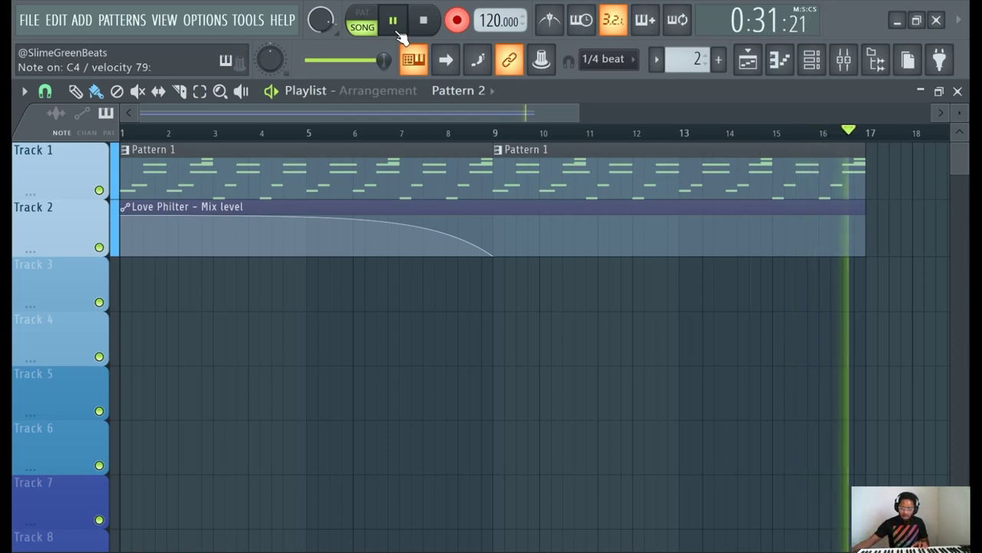
left_click(457, 21)
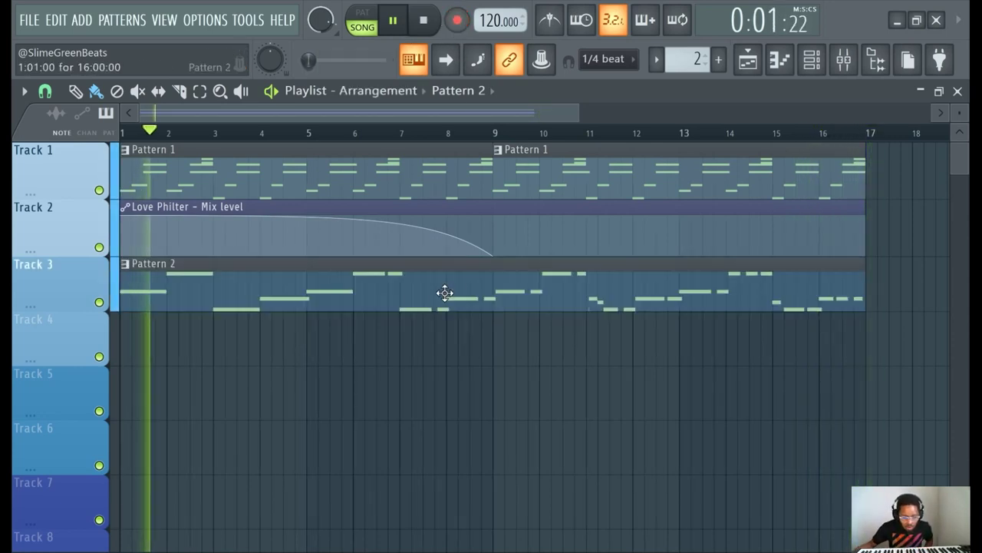
Open the recorded bass pattern in the piano roll and zoom out to bars 1–13
double_click(417, 290)
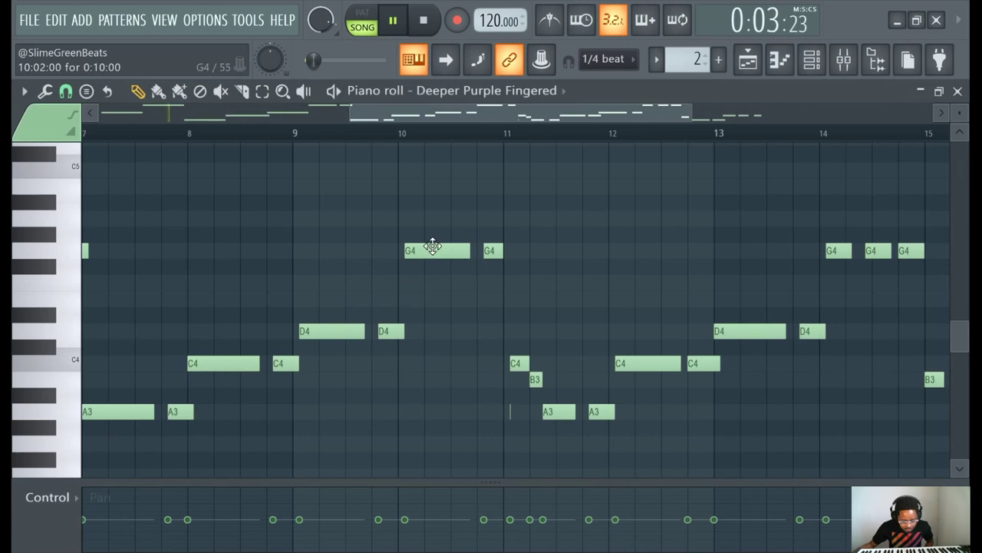
scroll(614, 180, "up", 3)
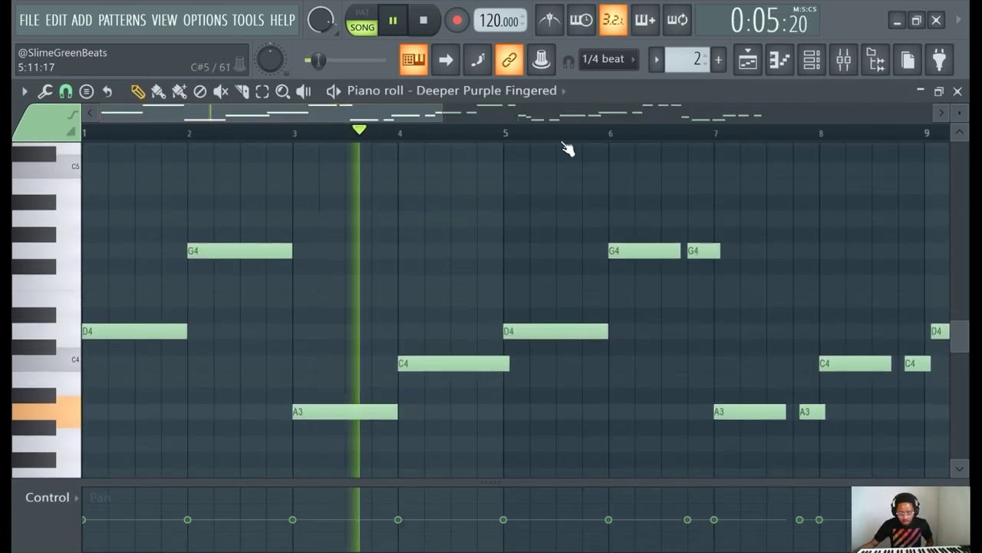
left_click_drag(434, 115, 602, 115)
scroll(575, 272, "down", 3)
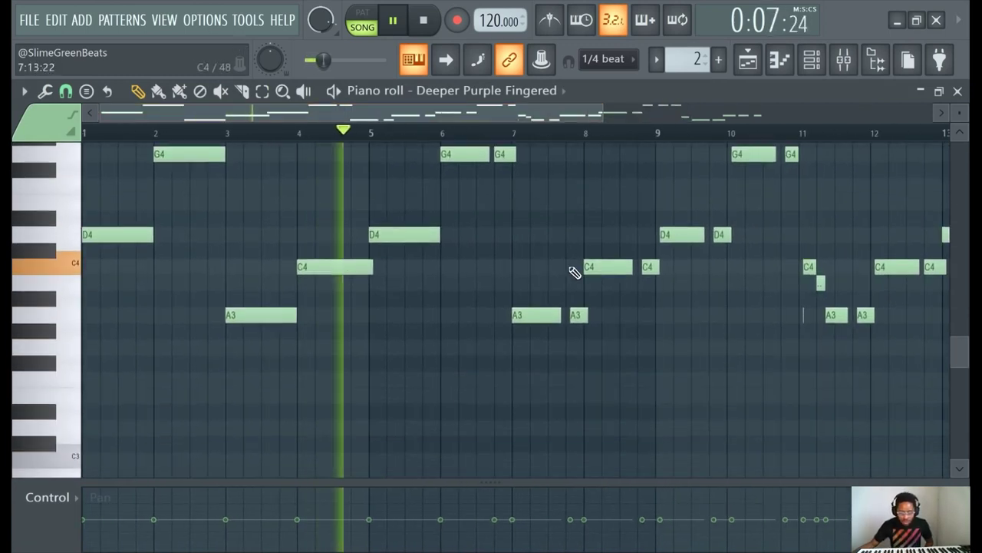
scroll(557, 261, "up", 2)
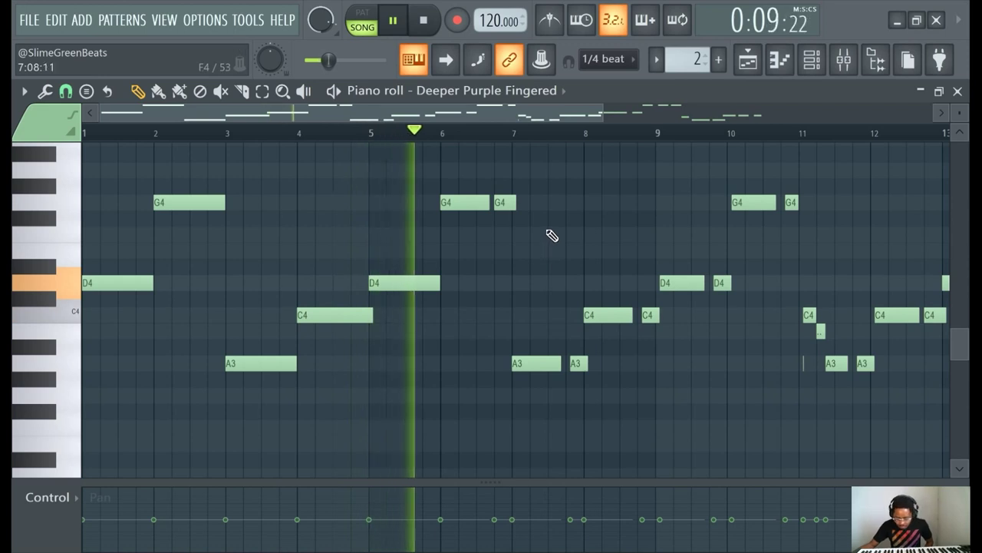
scroll(571, 222, "up", 2)
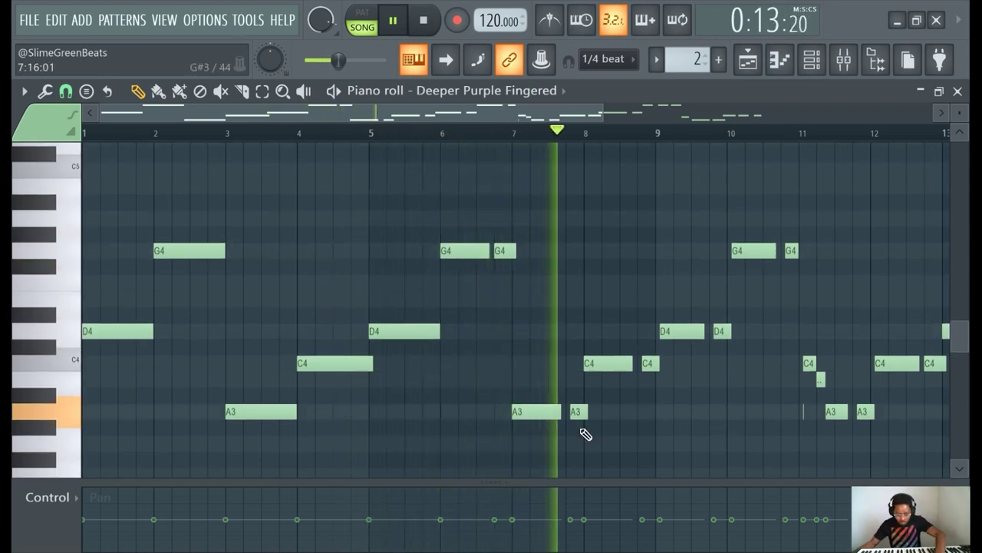
scroll(586, 434, "up", 2)
scroll(575, 422, "up", 1)
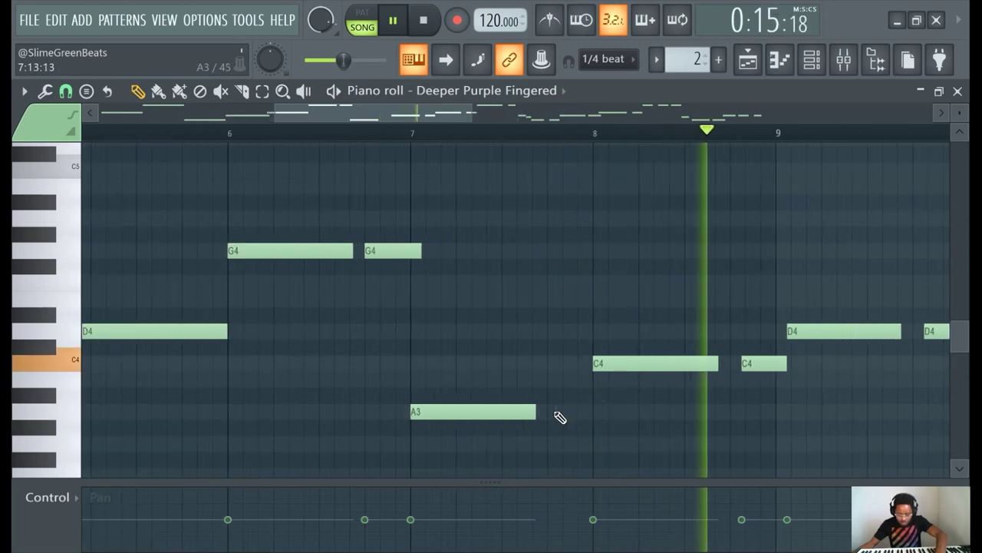
Nudge the second C4 earlier and replace the long D4 at bar 9 with a redrawn one
left_click_drag(761, 364, 749, 366)
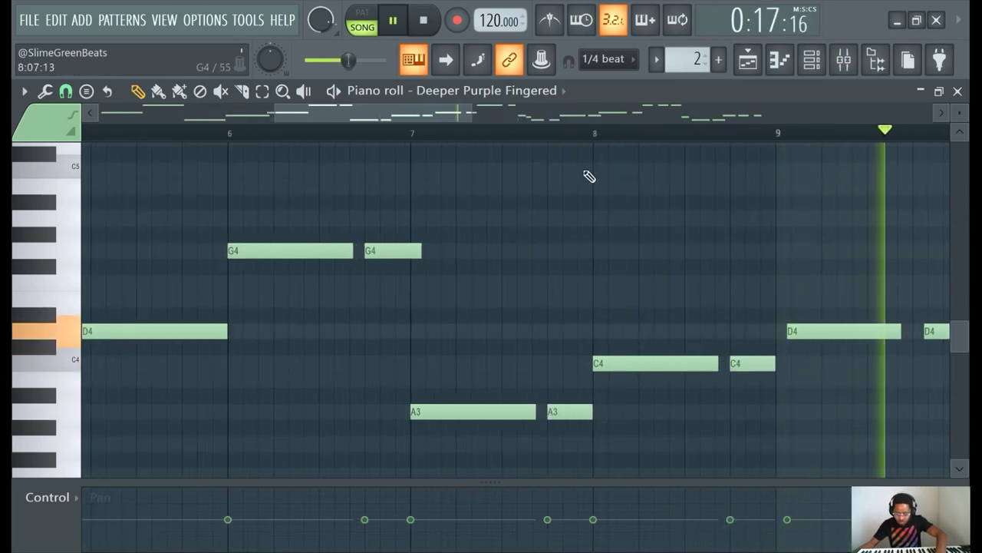
right_click(811, 333)
left_click(784, 332)
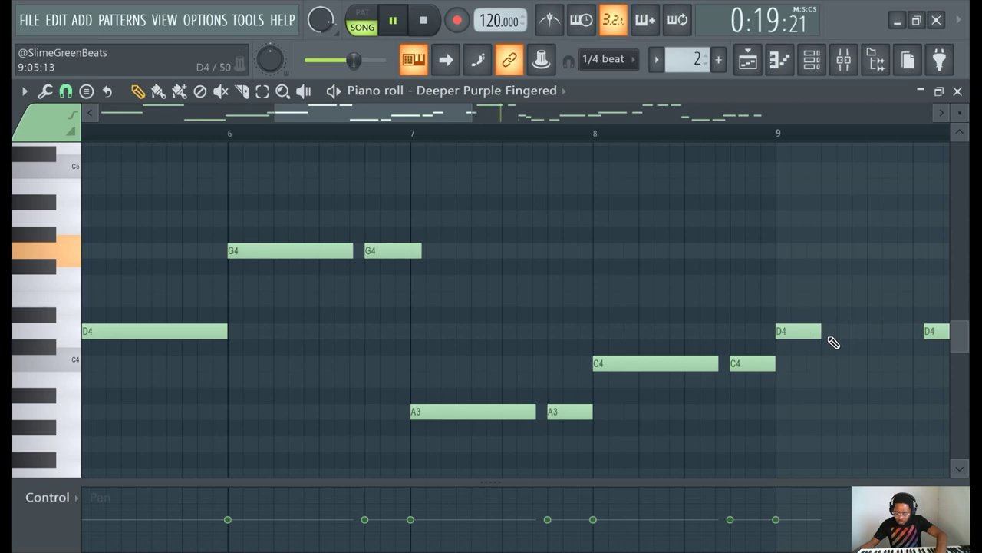
left_click_drag(818, 333, 913, 333)
scroll(189, 173, "down", 3)
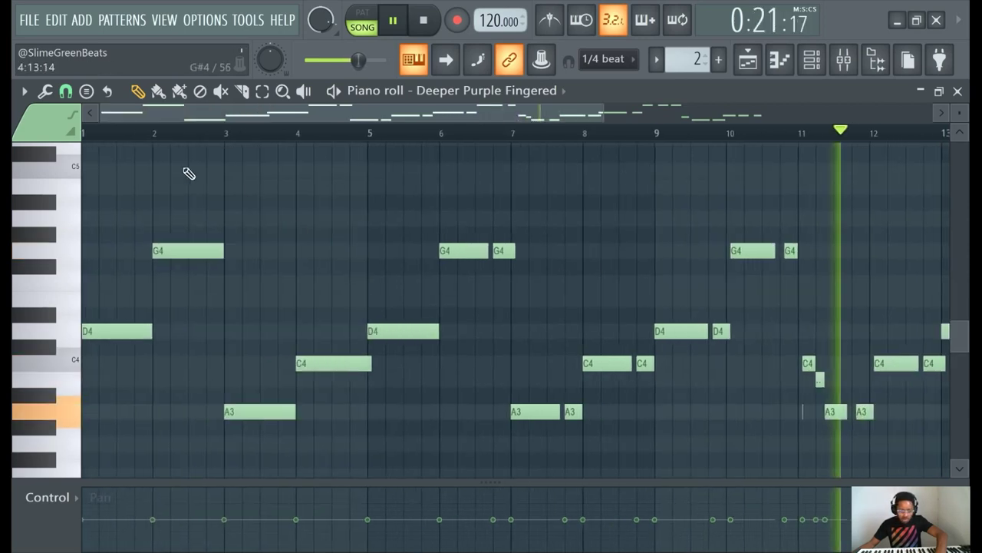
scroll(189, 174, "down", 1)
scroll(476, 278, "up", 3)
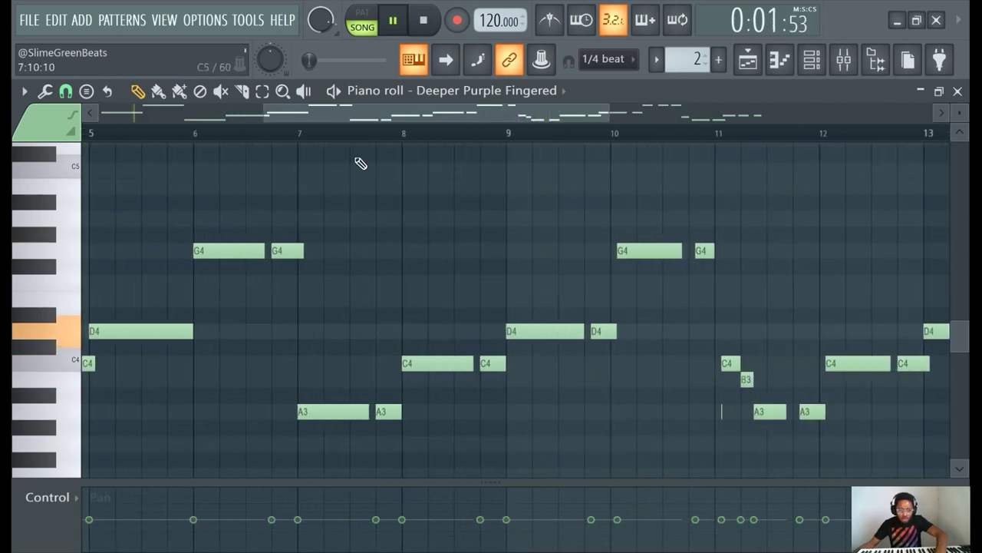
scroll(230, 129, "left", 2)
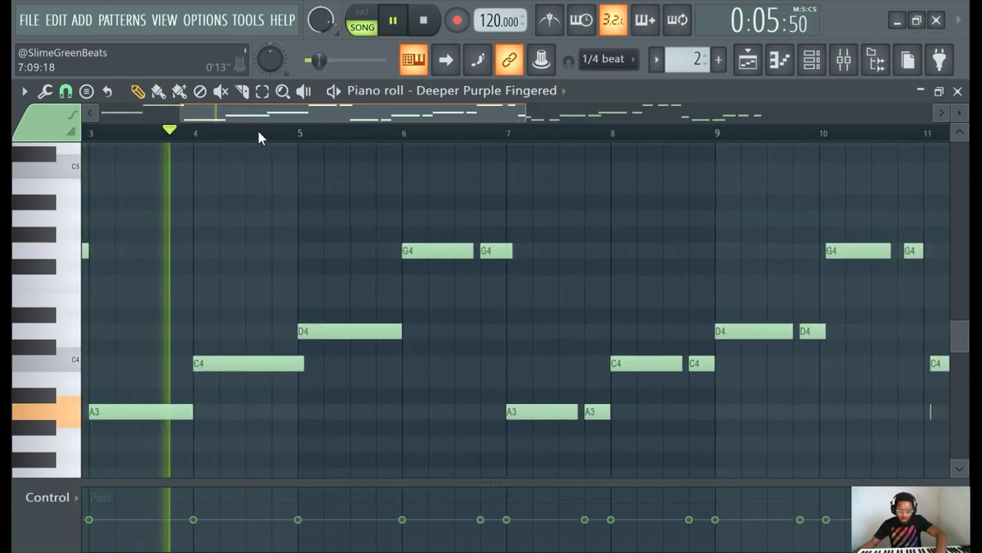
scroll(268, 135, "right", 1)
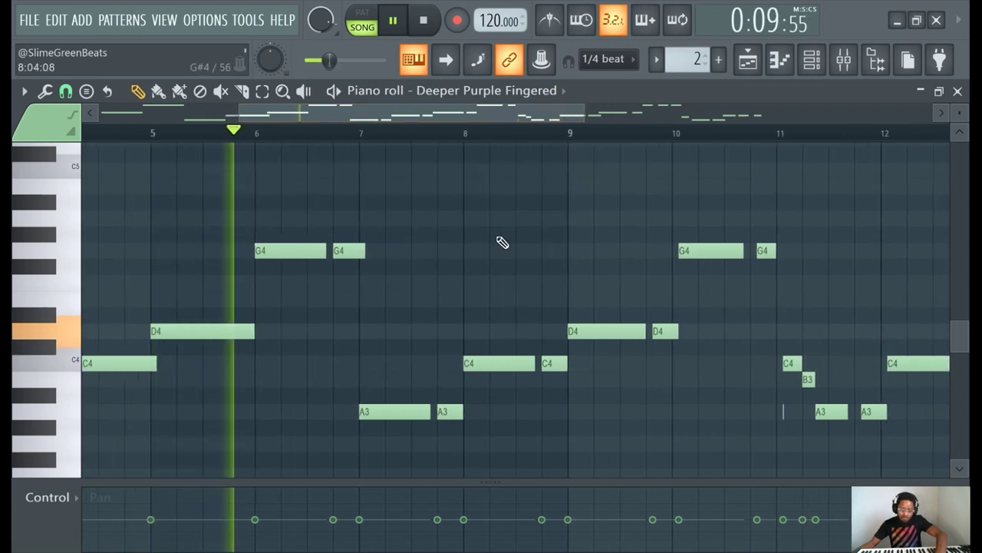
scroll(537, 240, "down", 1)
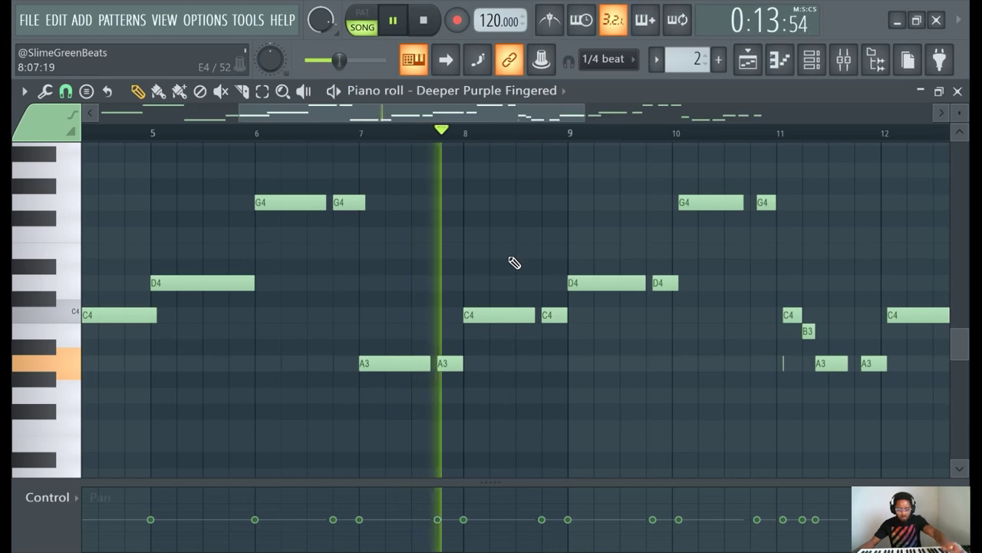
Shorten the second G4 and move the second D4 right after the first
left_click_drag(365, 202, 355, 204)
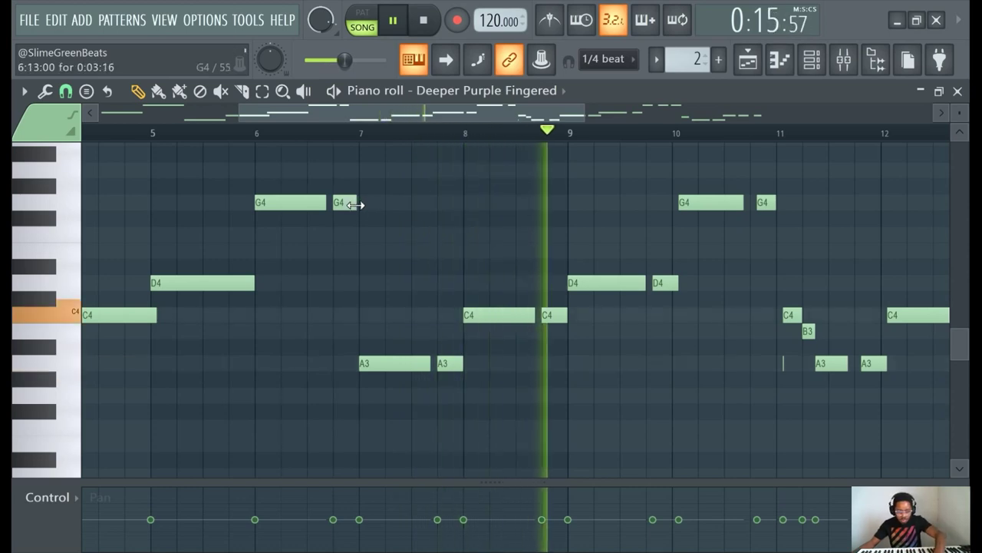
scroll(355, 203, "up", 4, "ctrl")
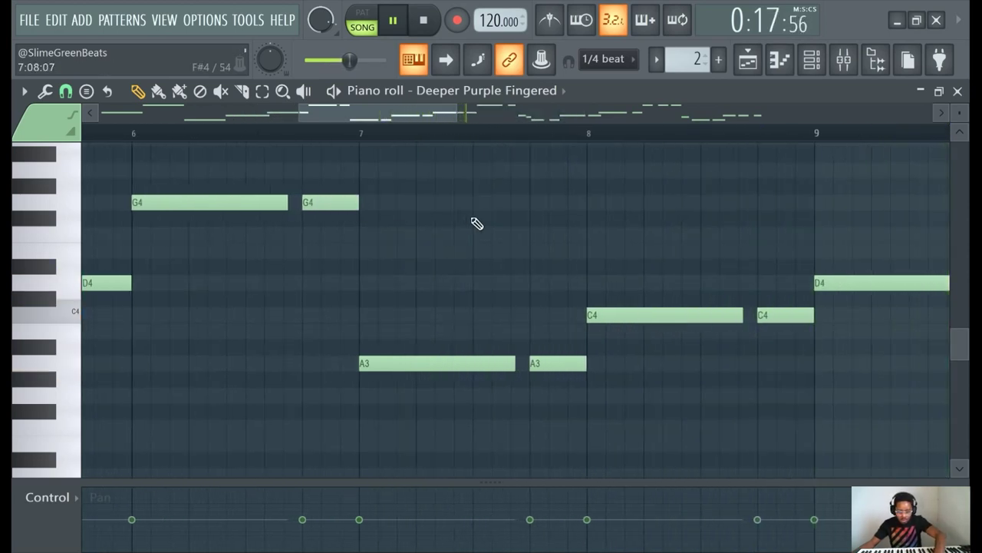
scroll(476, 222, "down", 4, "ctrl")
scroll(447, 284, "up", 4, "ctrl")
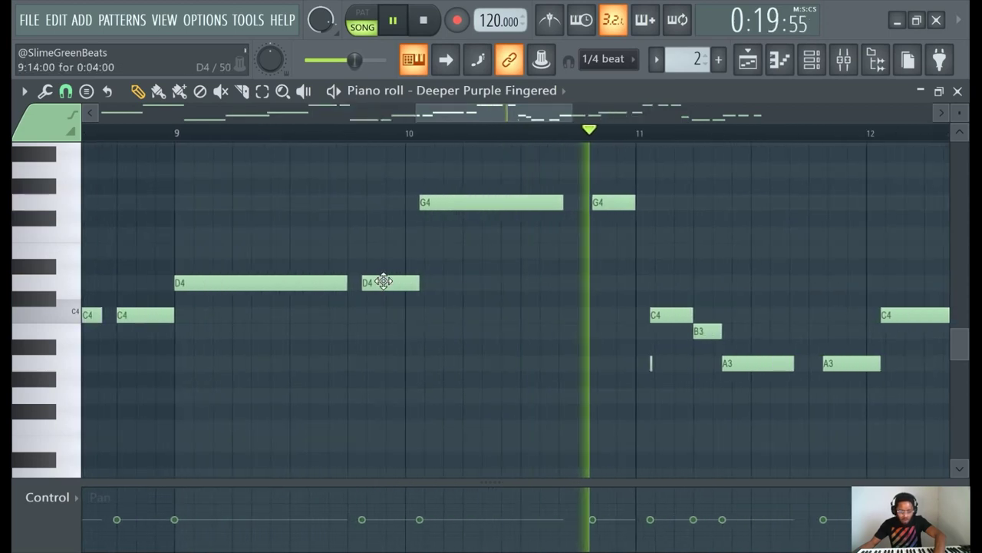
left_click_drag(383, 282, 357, 274)
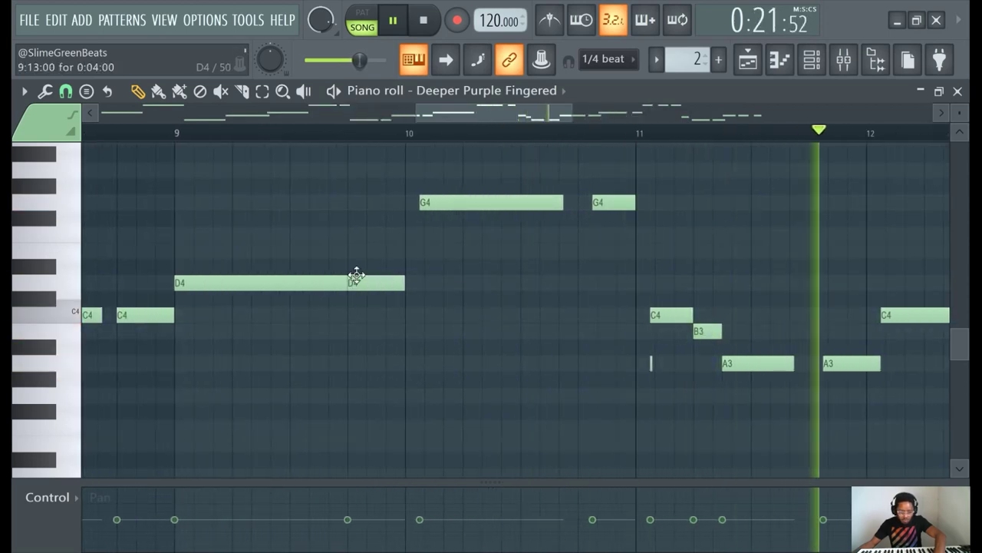
left_click(163, 135)
left_click_drag(498, 117, 422, 128)
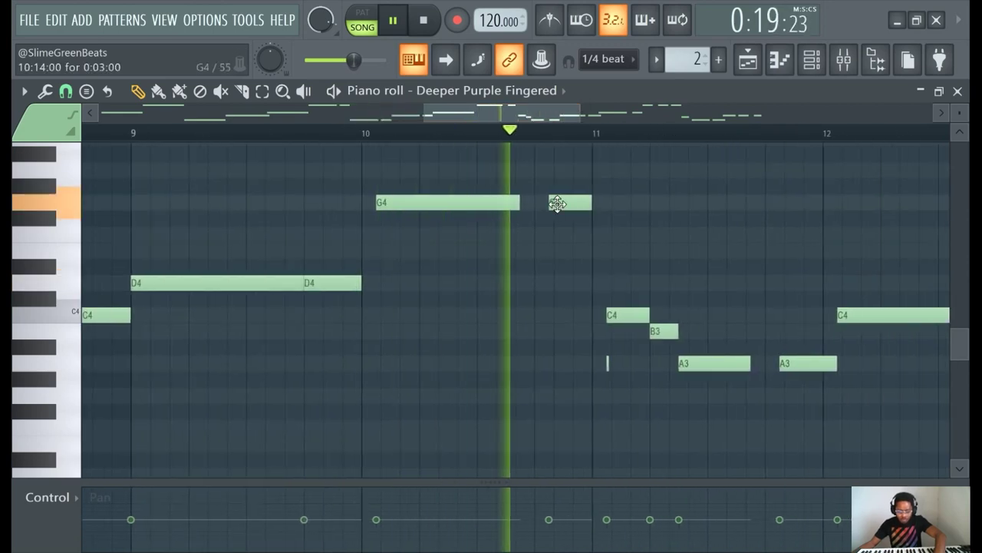
Put a G4 at bar 10.75, clear stray notes, and draw one stretched A3 at bar 11
right_click(572, 204)
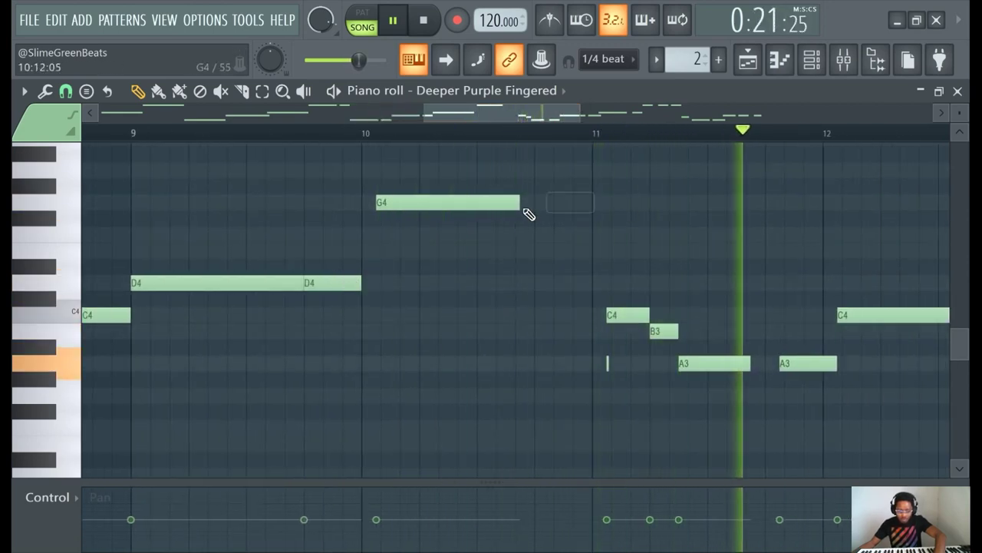
left_click(547, 202)
right_click(608, 363)
right_click(625, 314)
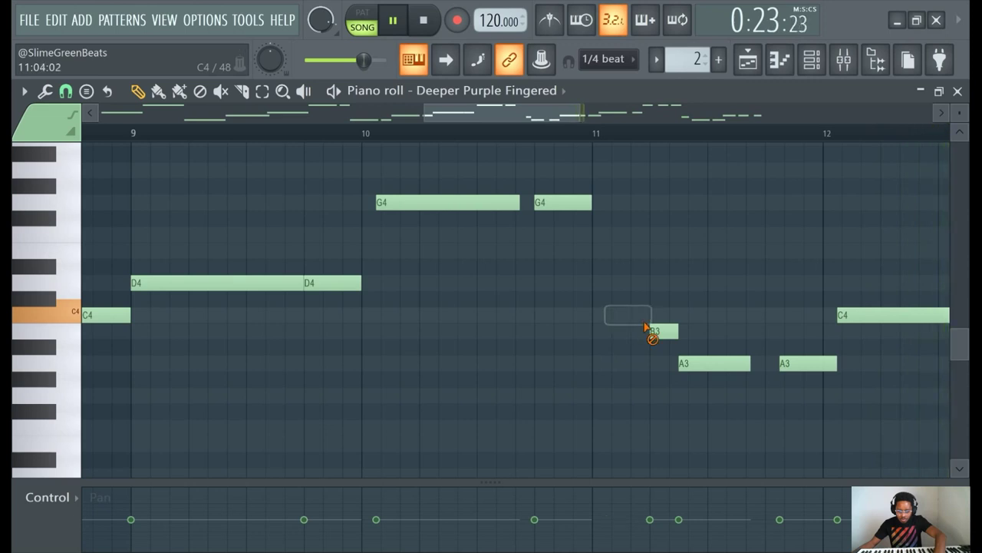
right_click(650, 330)
left_click(598, 363)
right_click(717, 363)
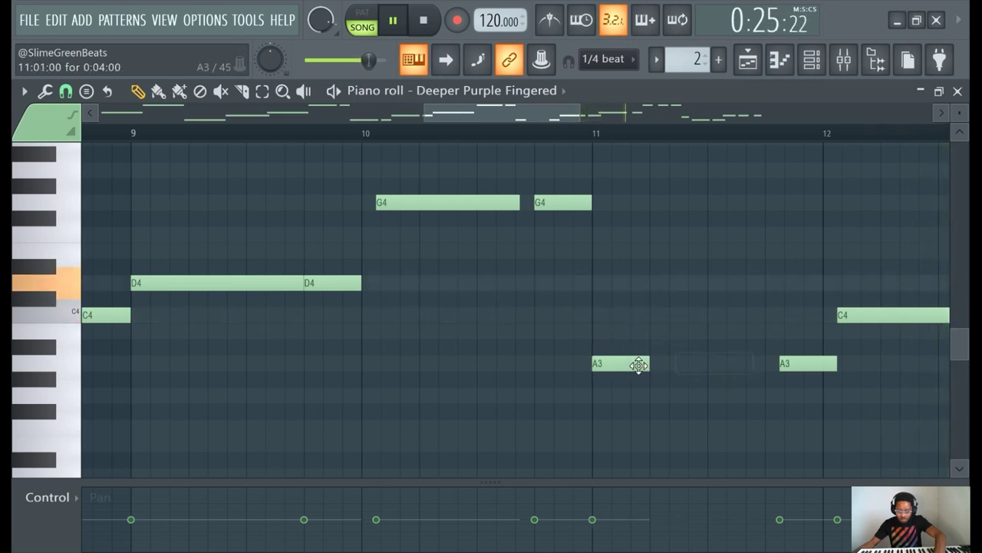
left_click_drag(650, 363, 773, 366)
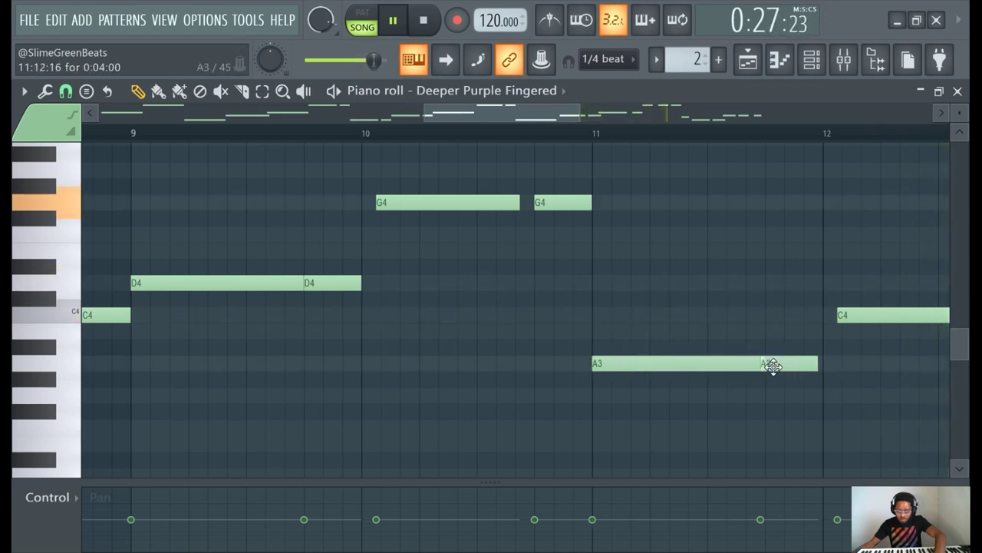
Replace the long C4 at bar 12 with a shorter, redrawn C4
right_click(851, 314)
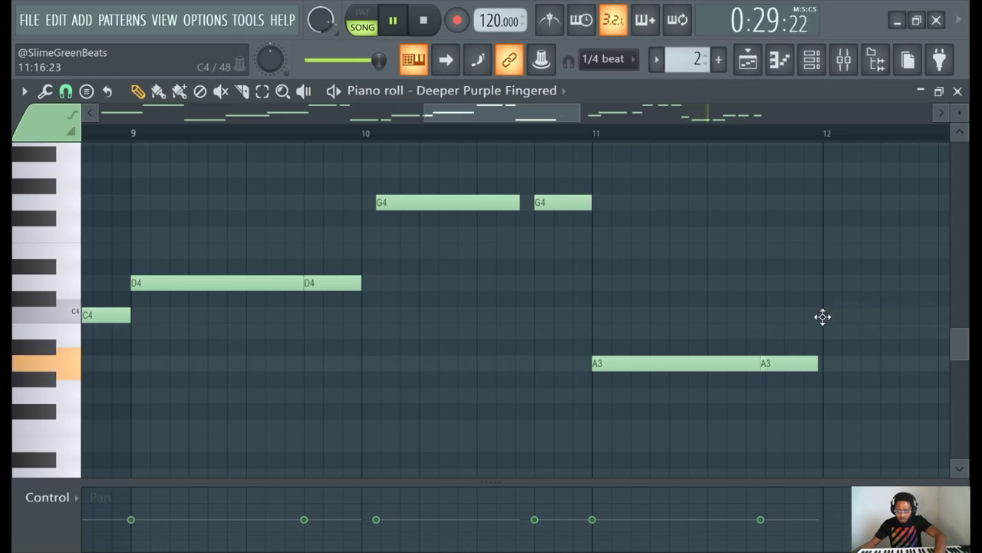
left_click(824, 316)
left_click_drag(635, 120, 622, 139)
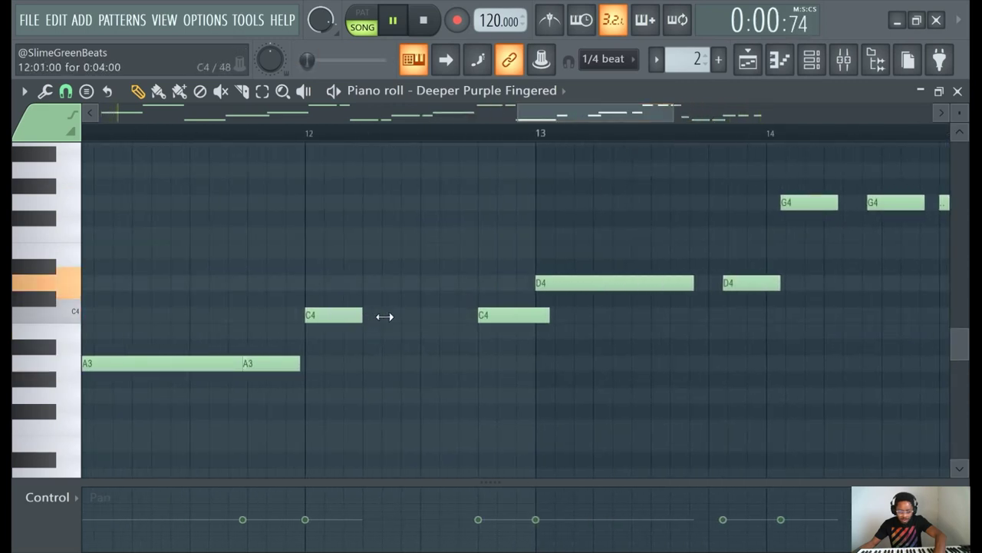
left_click_drag(384, 316, 476, 309)
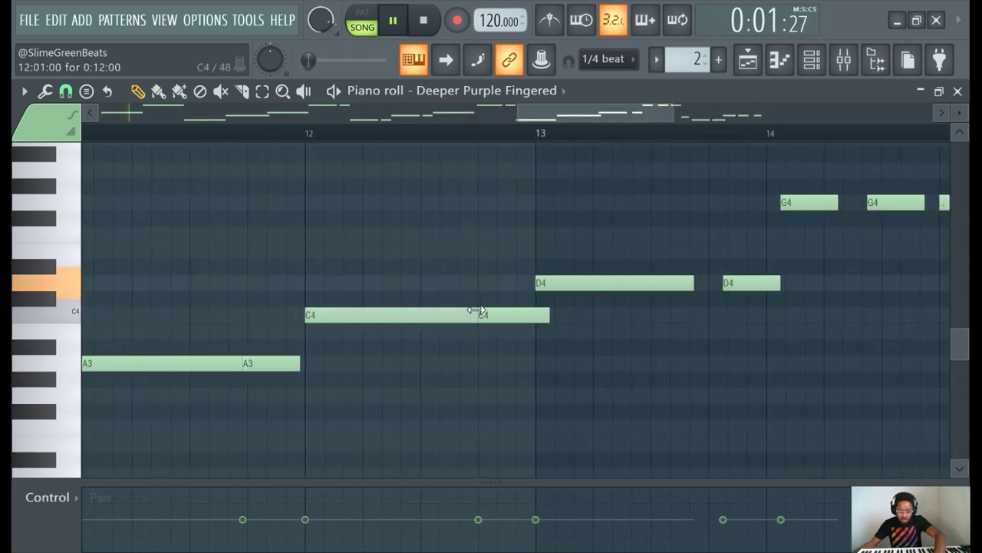
scroll(527, 274, "down", 3)
scroll(614, 279, "up", 4)
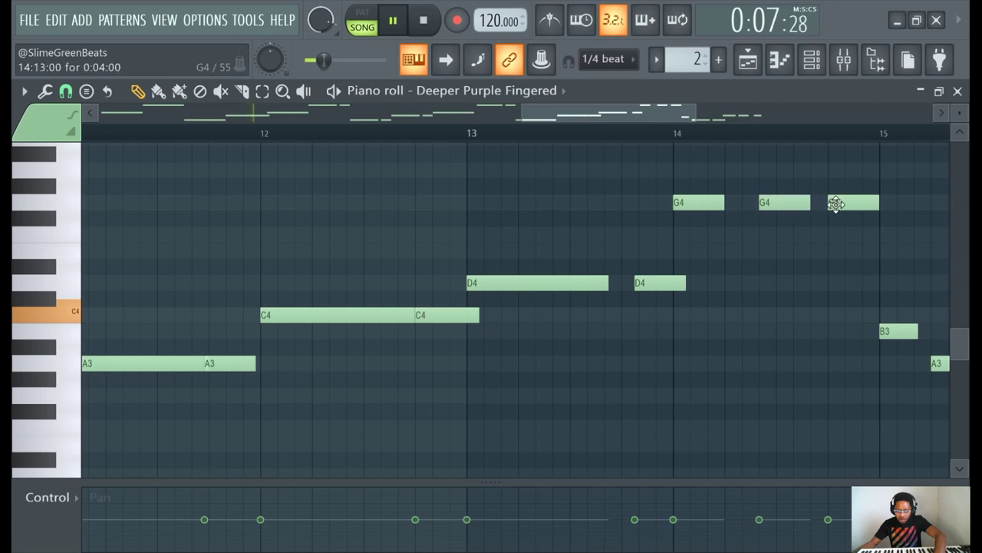
left_click_drag(565, 112, 647, 146)
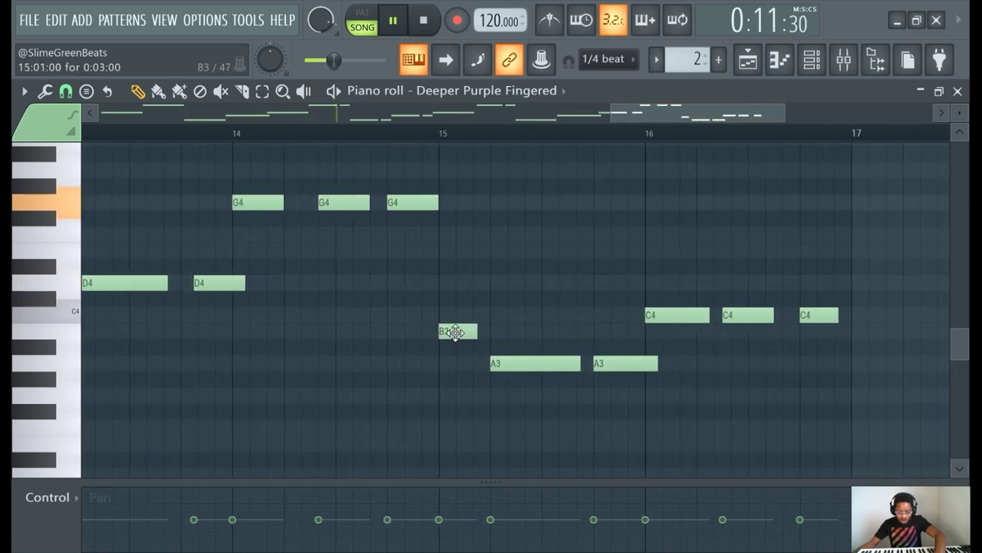
scroll(516, 364, "left", 10)
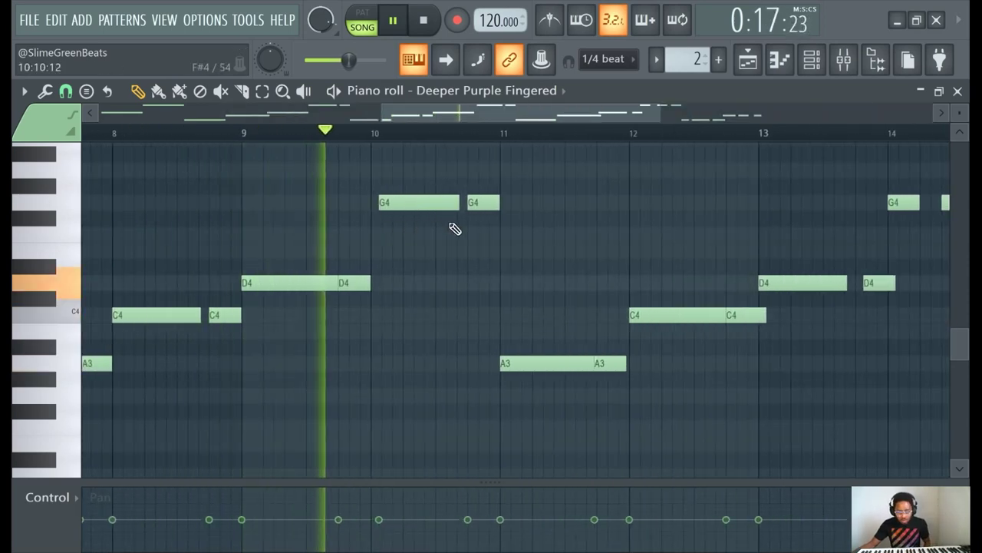
Redraw the bar-10 G4s, end the second C4 at bar 13, and nudge the following D4 earlier
right_click(430, 203)
left_click(377, 204)
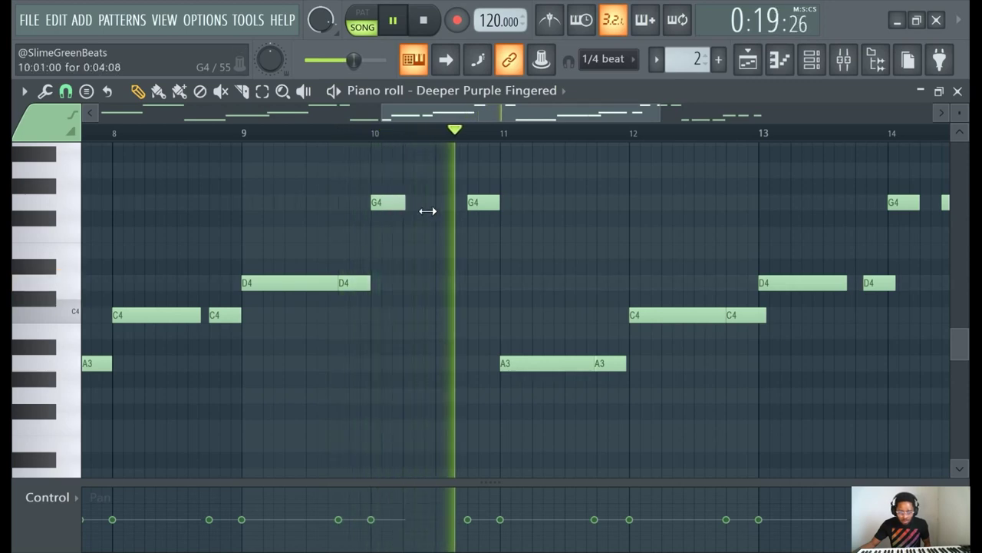
left_click_drag(427, 210, 468, 218)
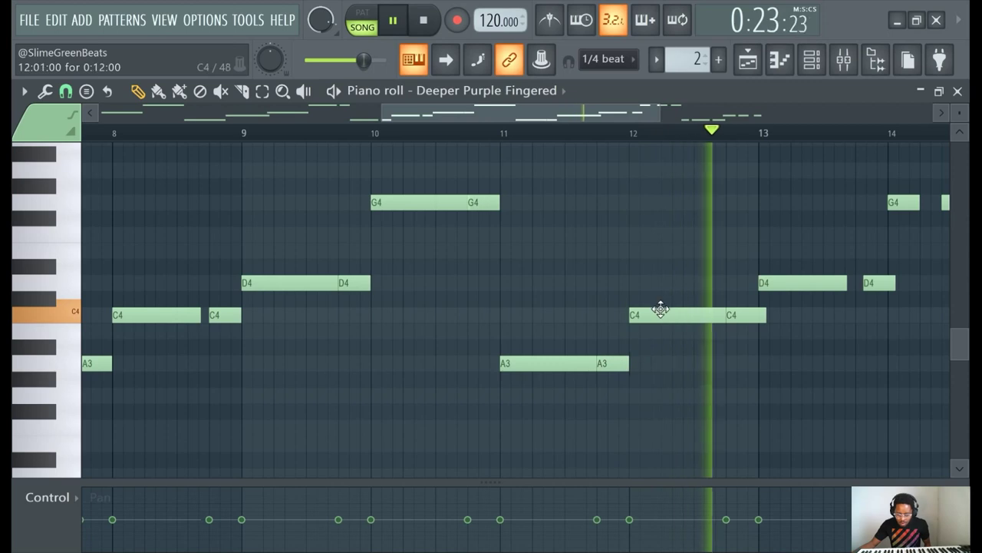
left_click_drag(764, 315, 736, 315)
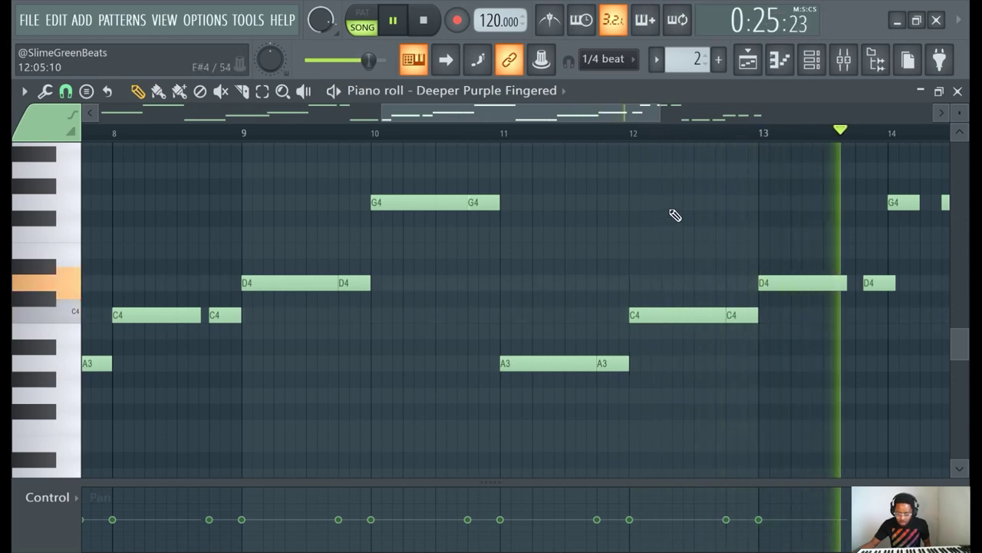
left_click_drag(877, 286, 859, 287)
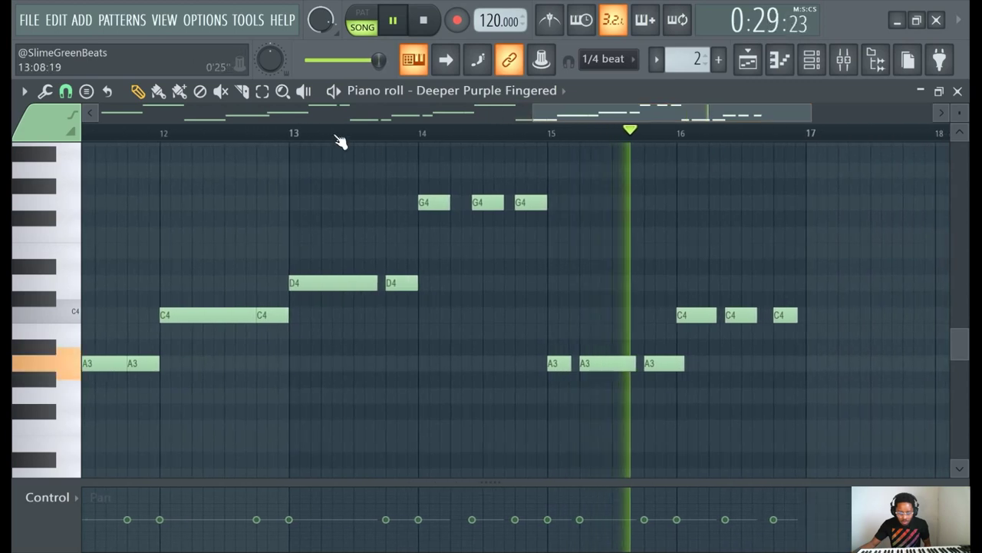
left_click(316, 136)
Lengthen the first bar-14 G4 and move the third G4 earlier, stretching it to bar 15
scroll(511, 230, "up", 2)
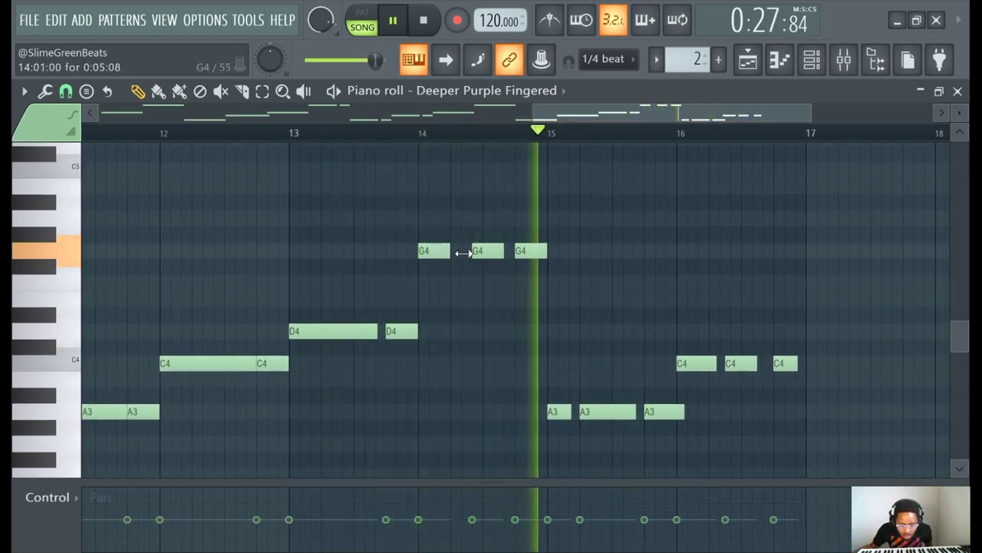
mouse_move(464, 253)
left_mouse_down()
mouse_move(515, 253)
mouse_move(465, 254)
left_mouse_up()
left_click(335, 137)
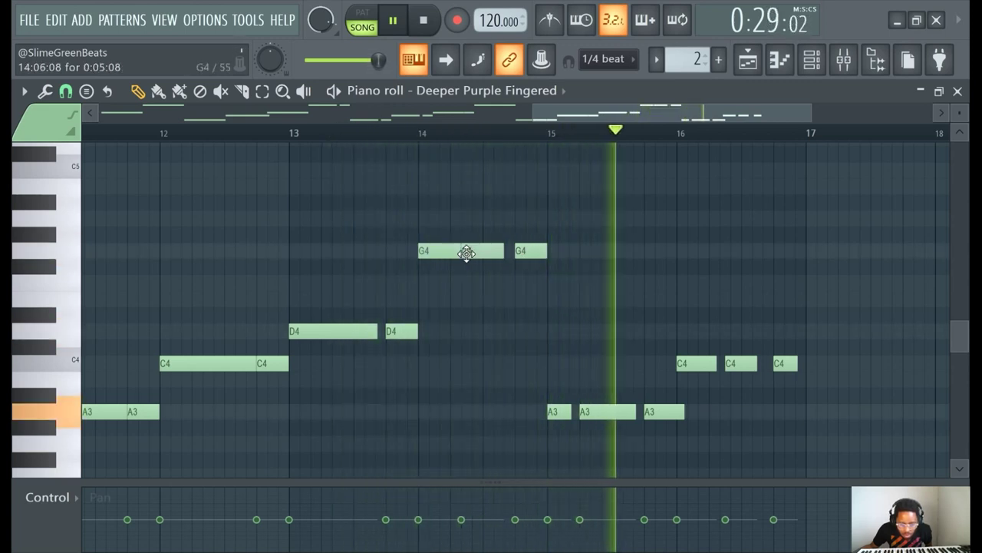
left_click(353, 132)
scroll(600, 221, "up", 3, "ctrl")
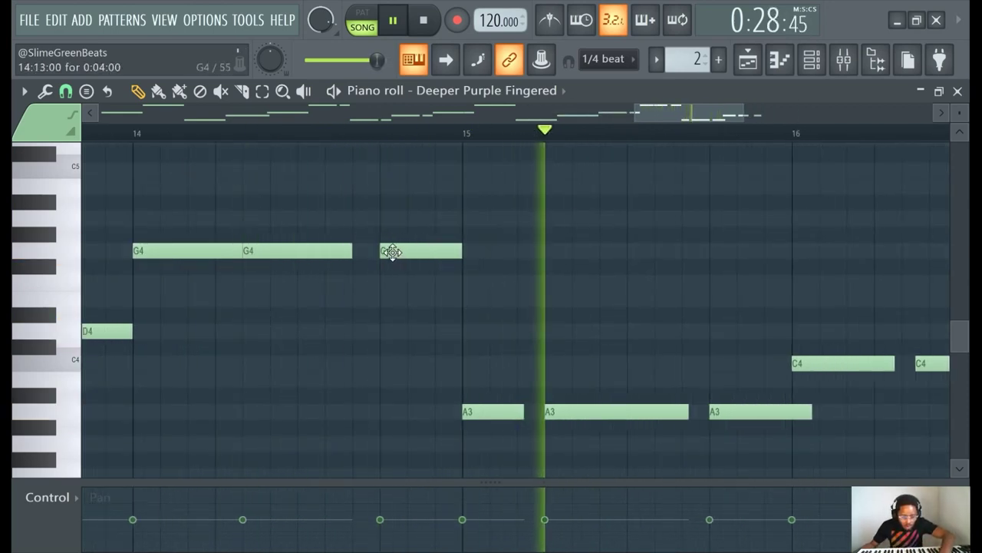
left_click_drag(393, 252, 365, 252)
left_click_drag(433, 251, 462, 251)
left_click(117, 135)
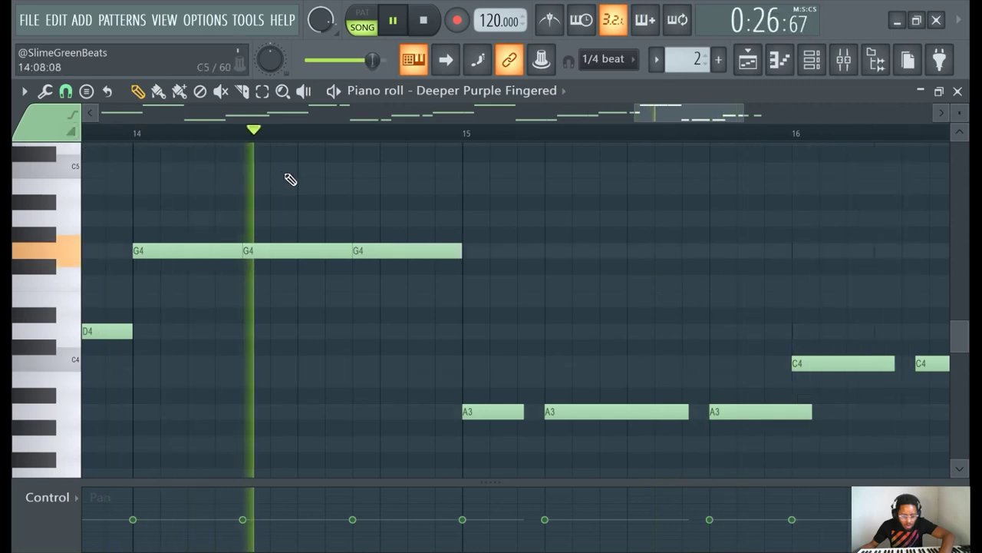
Shorten the middle bar-14 G4 and shift it later to meet the next note
scroll(270, 174, "down", 2, "ctrl")
left_click(131, 135)
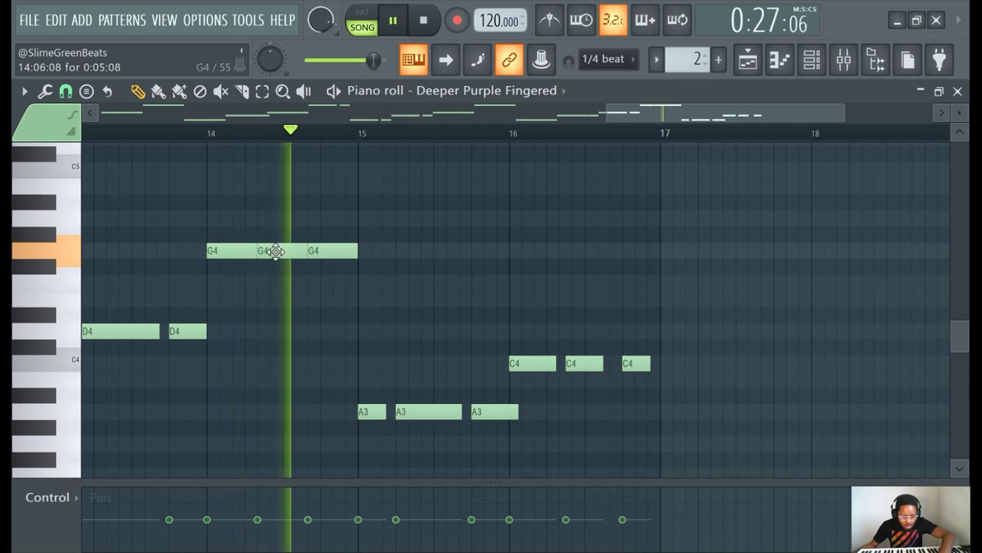
mouse_move(305, 250)
left_mouse_down()
mouse_move(295, 250)
mouse_move(311, 249)
left_mouse_up()
scroll(295, 250, "up", 3)
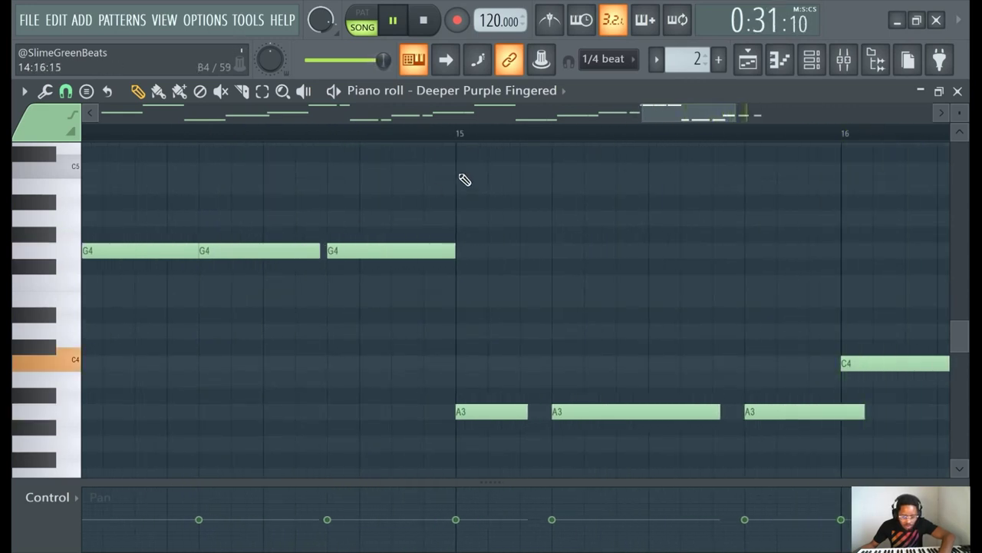
left_click_drag(649, 122, 622, 121)
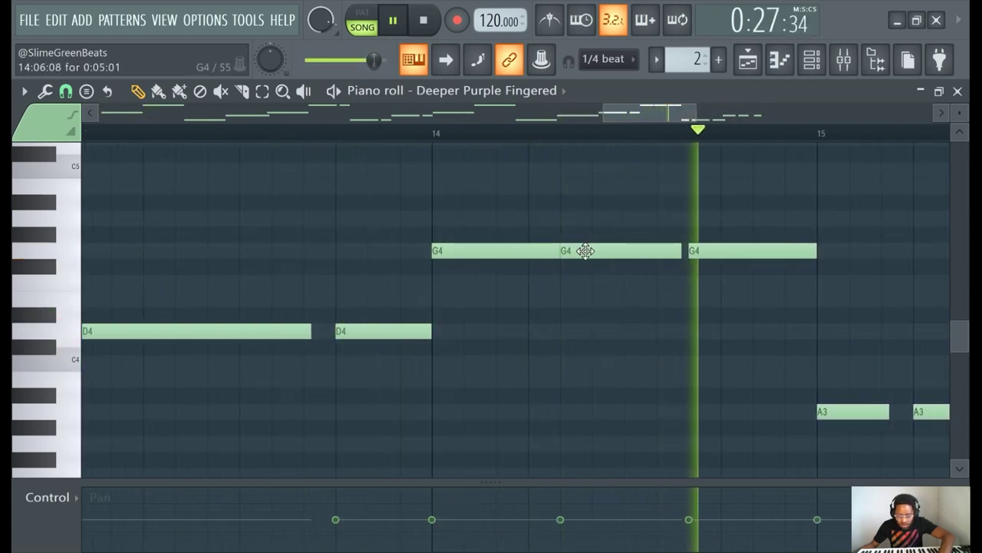
left_click_drag(585, 250, 618, 251)
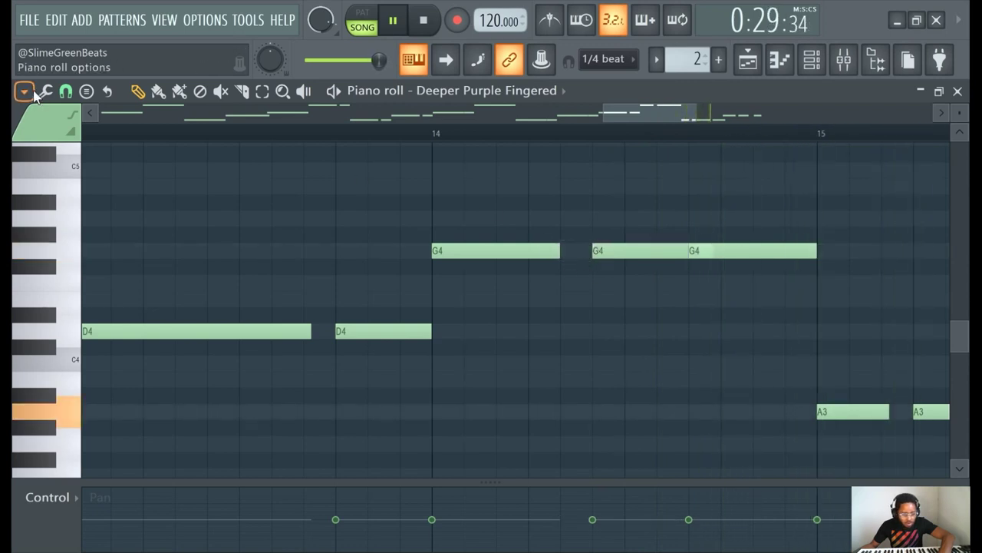
Set the piano roll's note snapping to 1/4 beat
left_click(29, 92)
mouse_move(77, 201)
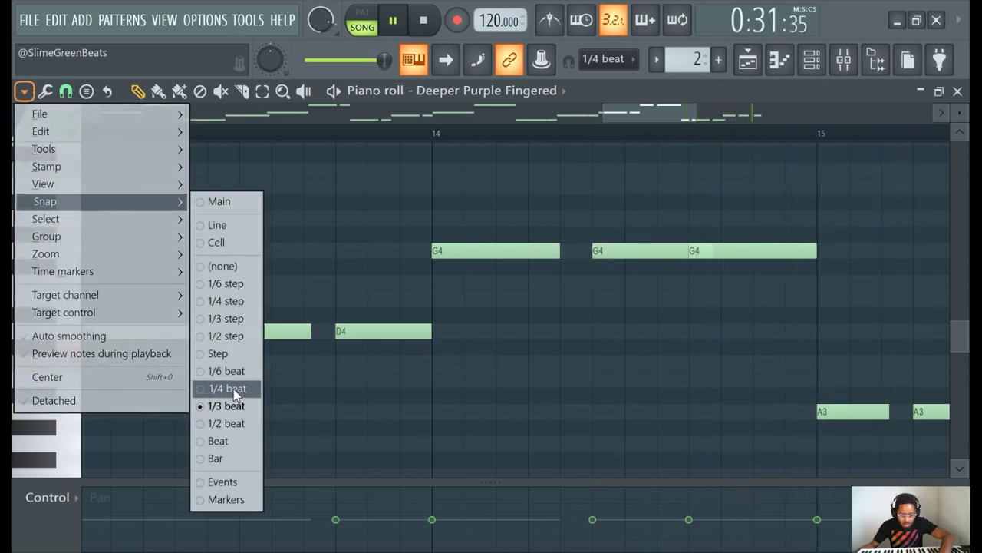
left_click(233, 389)
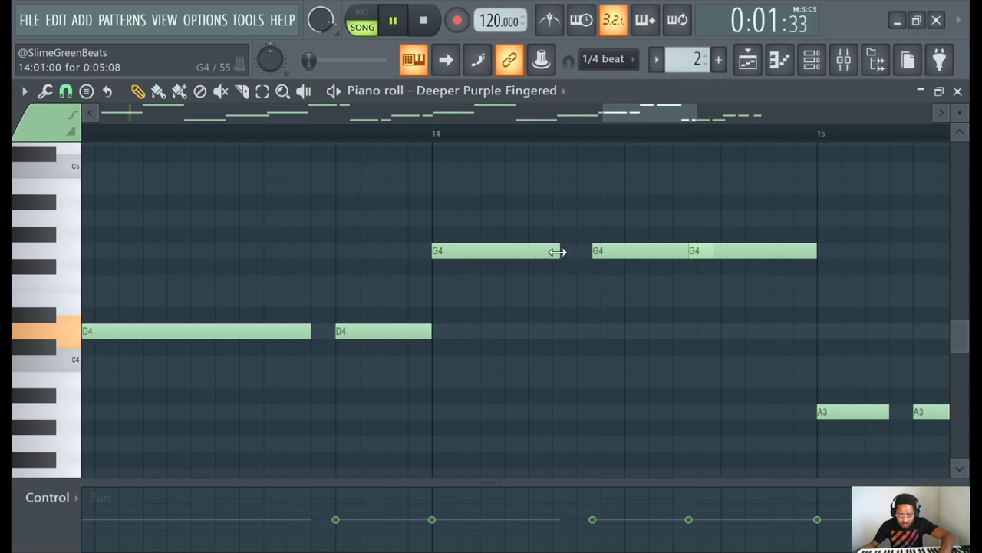
Adjust the first bar-14 G4 and delete the G4 running into bar 15
left_click(304, 132)
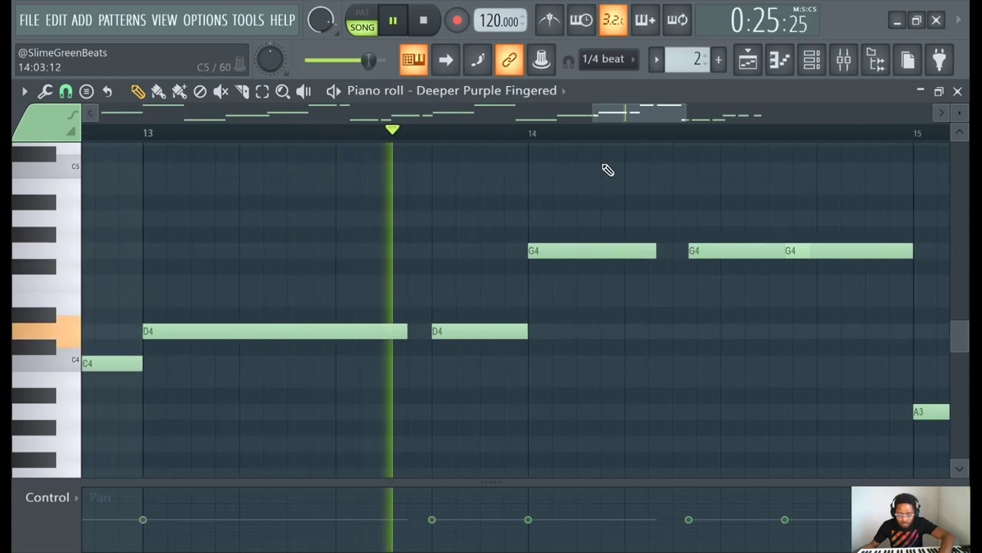
left_click_drag(629, 110, 649, 120)
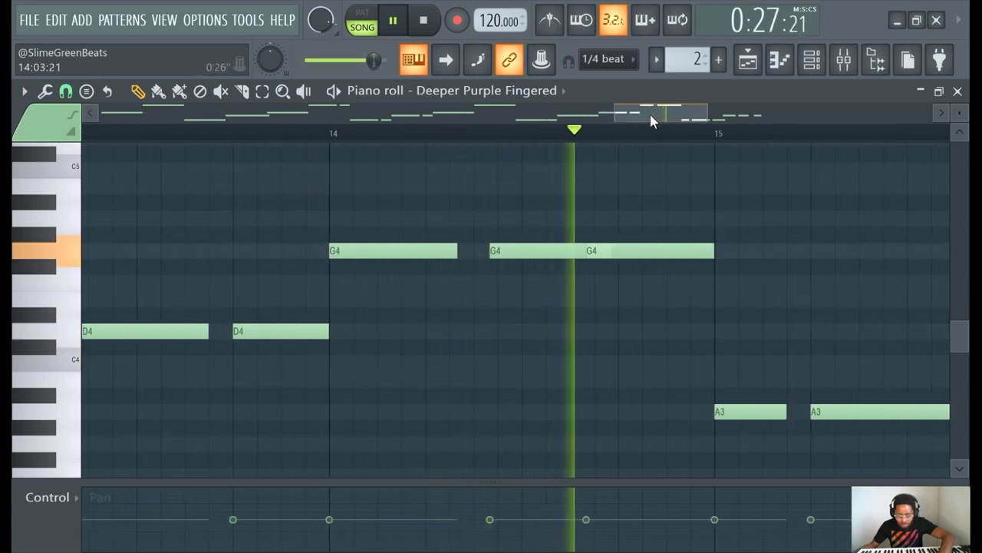
left_click_drag(492, 251, 499, 251)
left_click(252, 134)
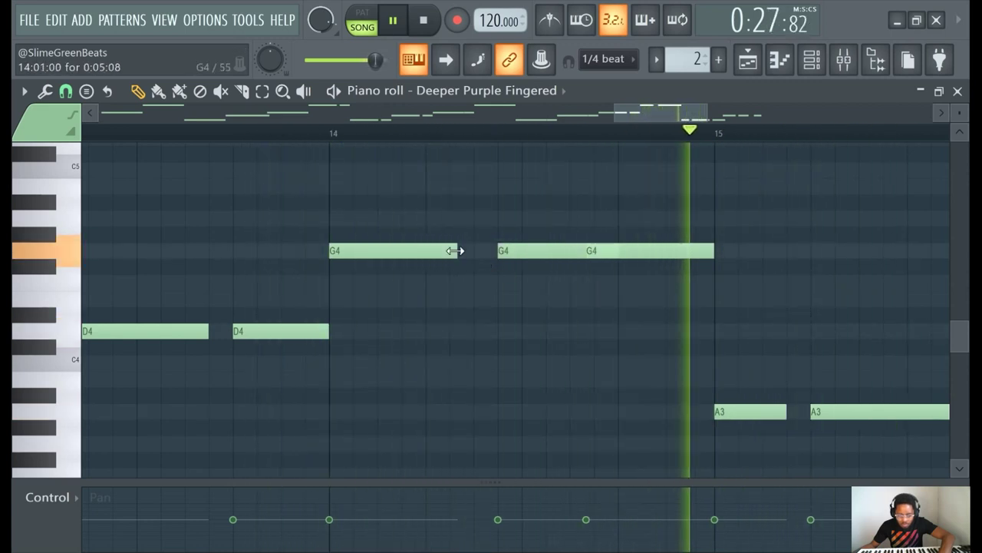
left_click_drag(455, 251, 484, 253)
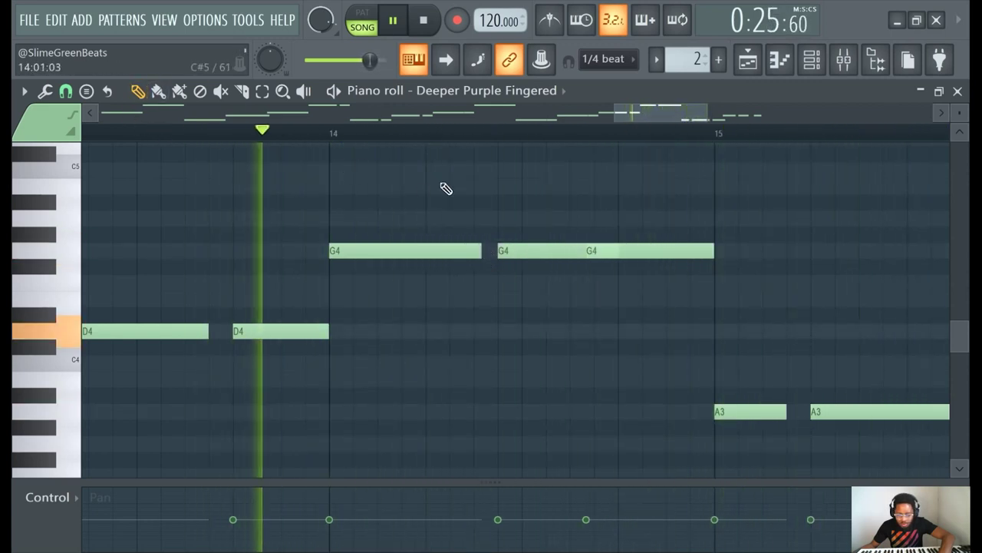
right_click(664, 253)
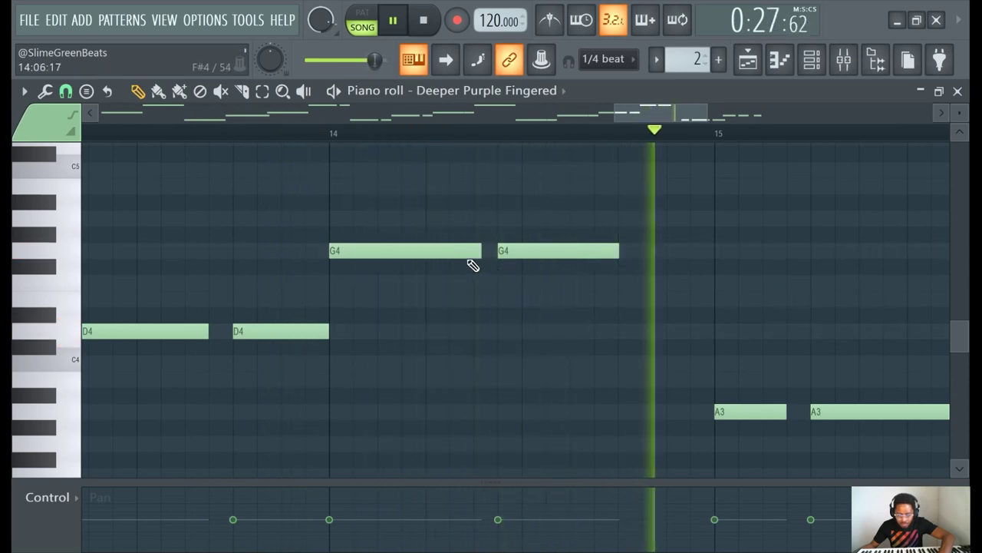
scroll(463, 252, "down", 5)
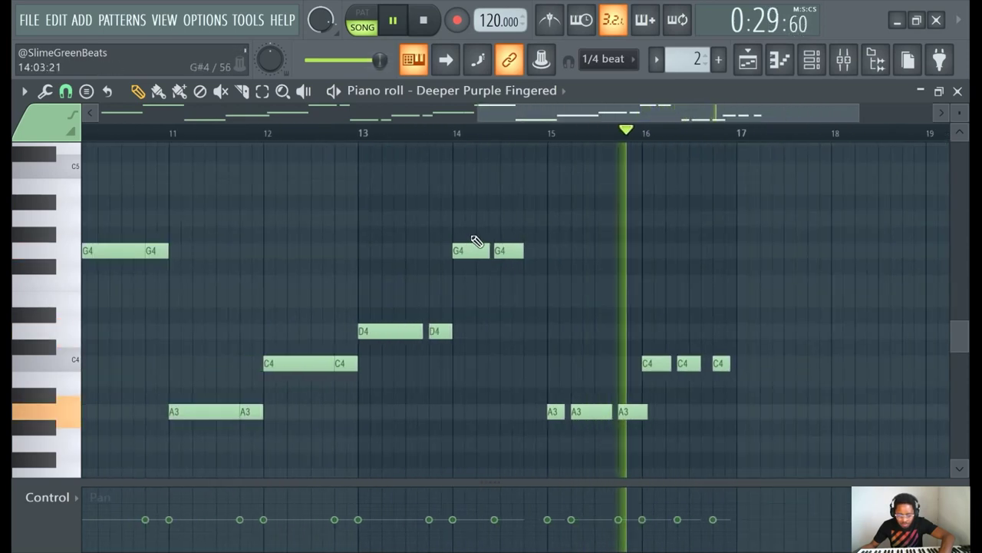
scroll(482, 241, "up", 4)
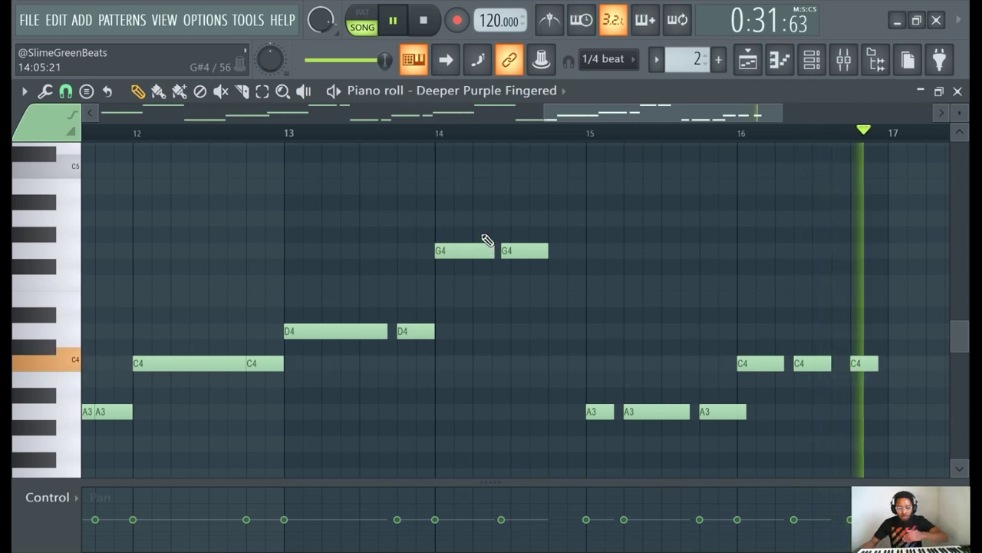
left_click(195, 135)
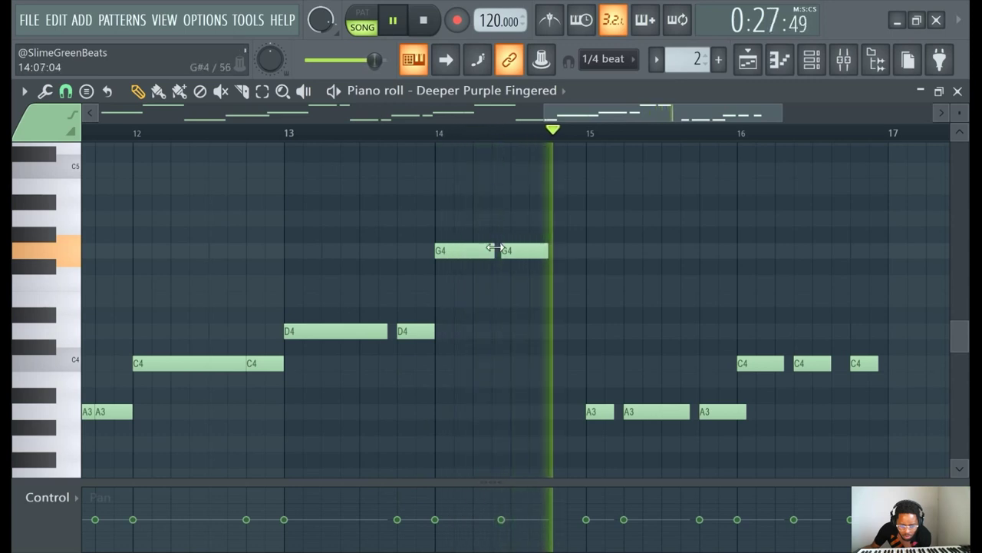
Shorten the first G4, add a third G4 ending at bar 15, and lengthen the middle one
left_click_drag(495, 250, 530, 251)
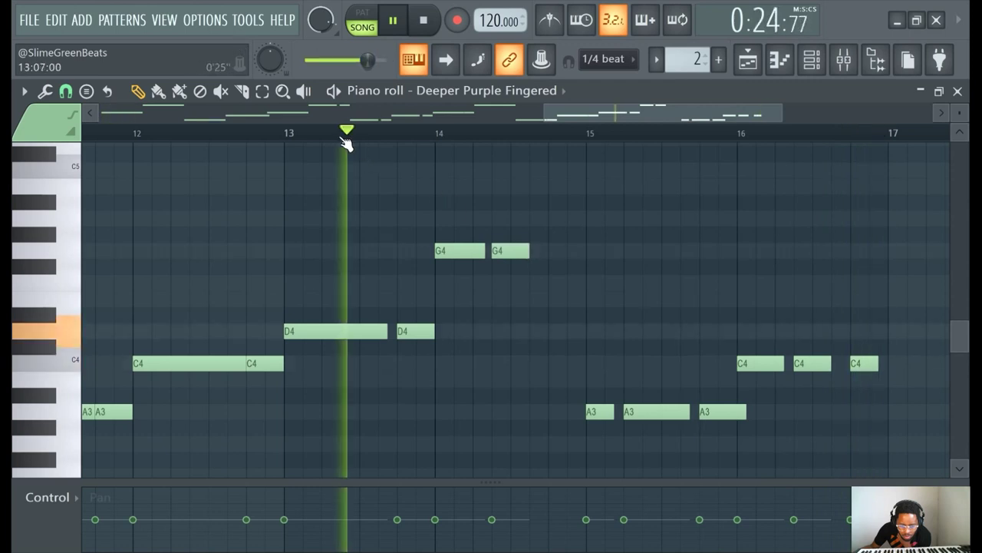
left_click(554, 253)
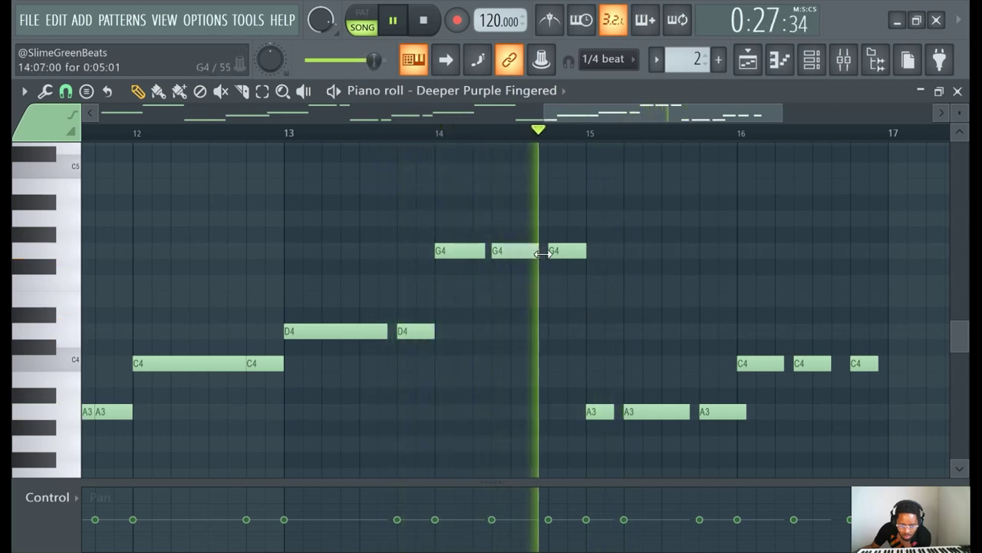
left_click_drag(529, 252, 538, 254)
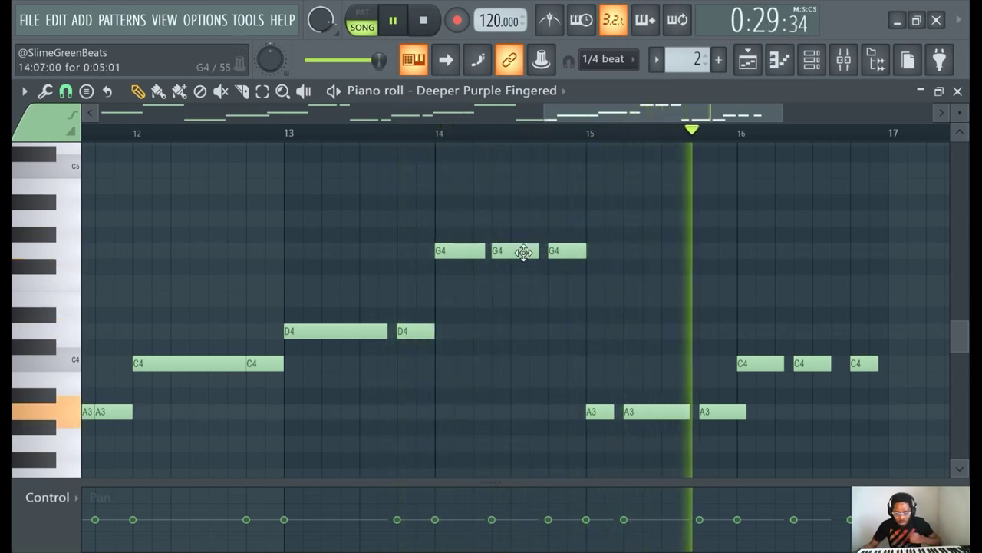
left_click_drag(459, 229, 905, 445)
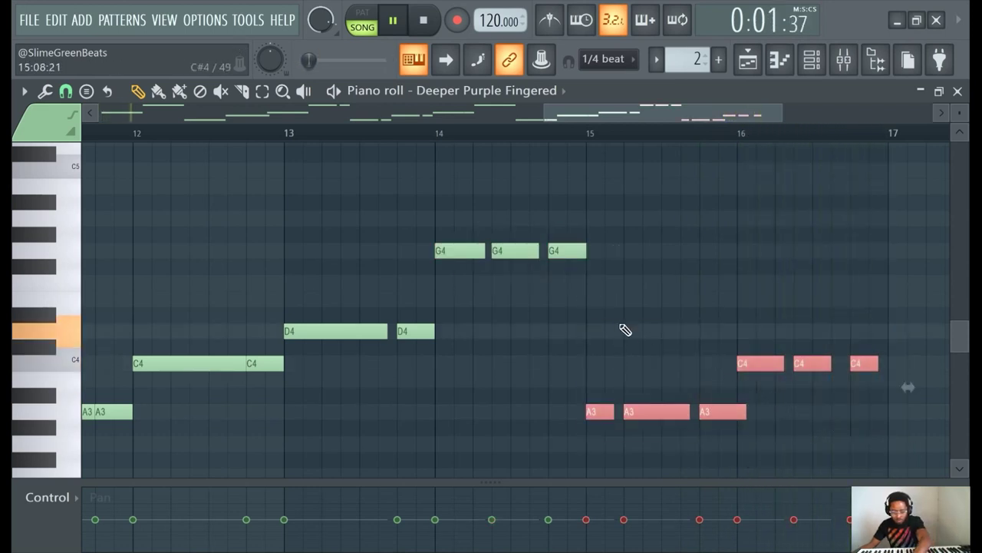
Copy the three-note G4 figure to A3 in bar 15 and C4 in bar 16
left_click_drag(445, 211, 581, 300)
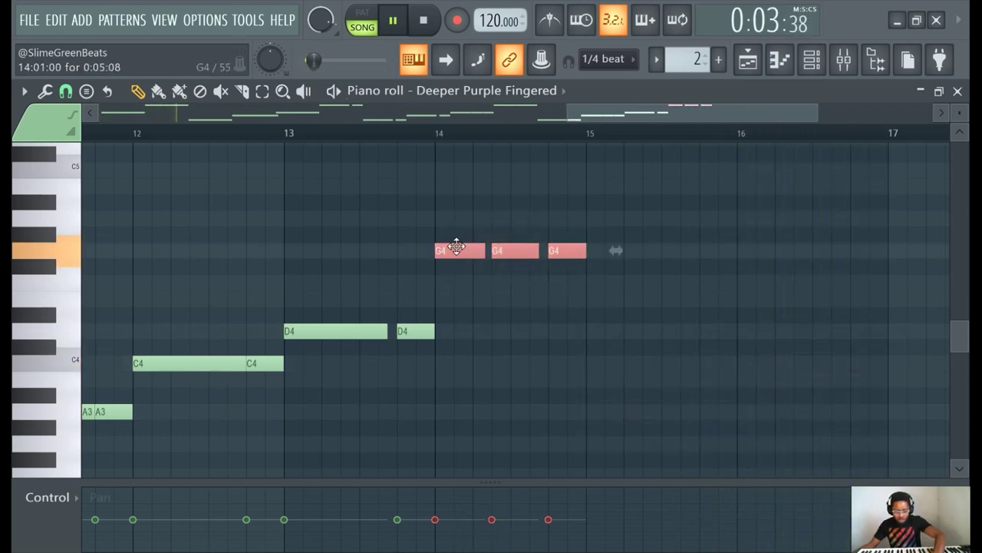
left_click_drag(458, 250, 629, 405, "shift")
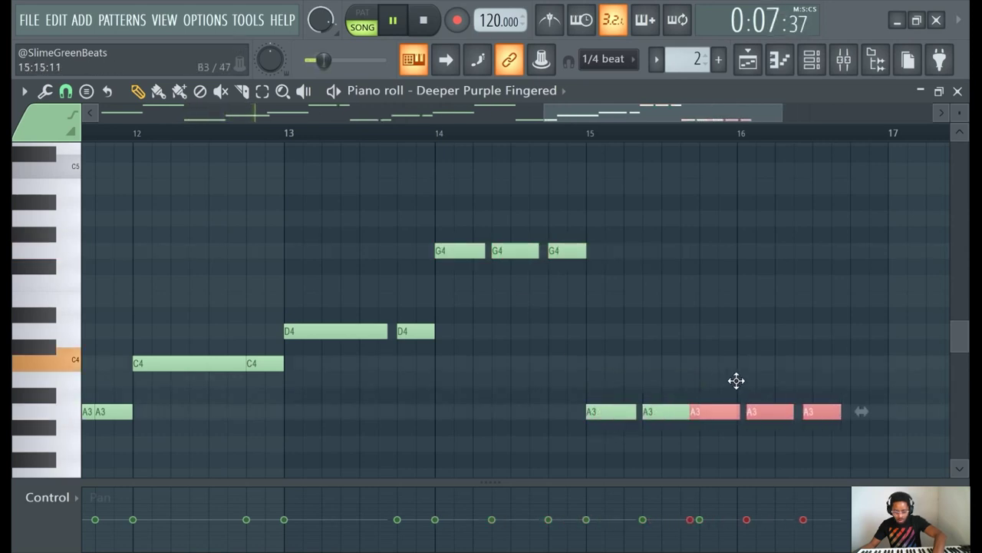
scroll(736, 345, "down", 4)
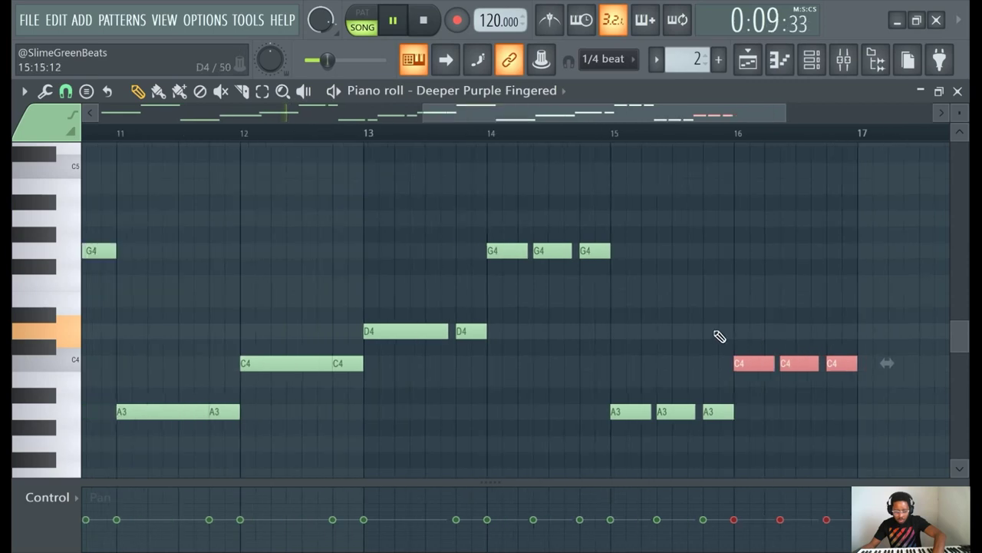
scroll(701, 246, "up", 4)
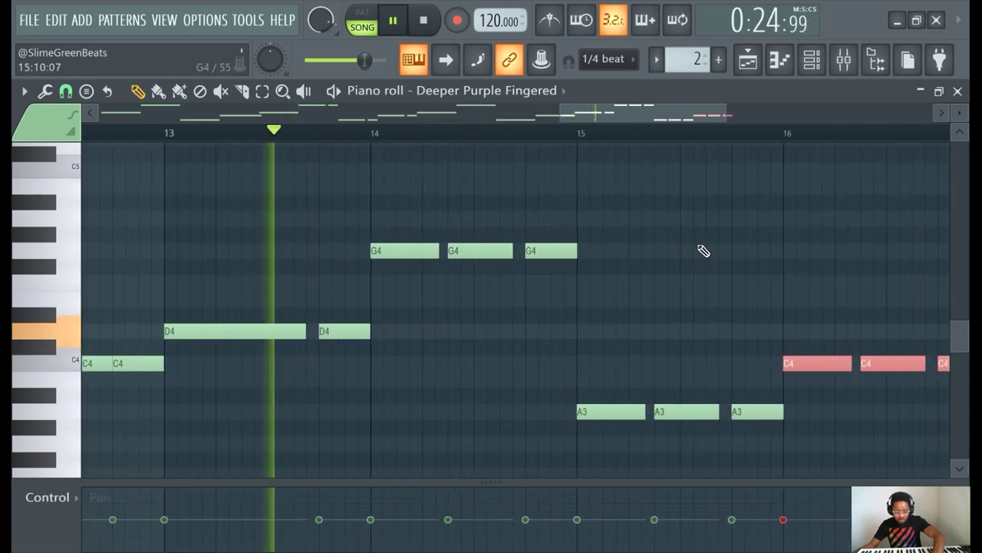
Deselect the notes and save the project as 'guiter type'
key("ctrl+s")
key("ctrl+d")
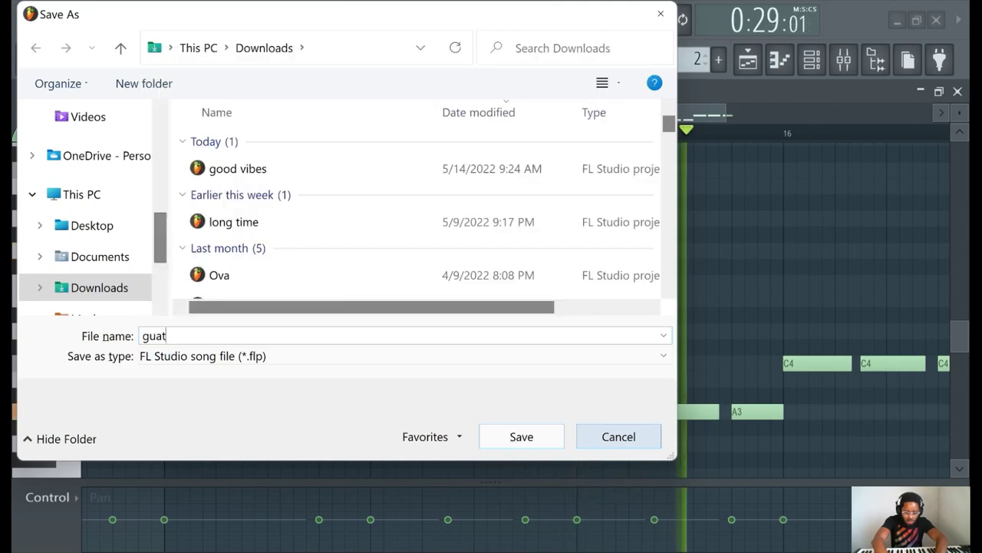
type("guiter type")
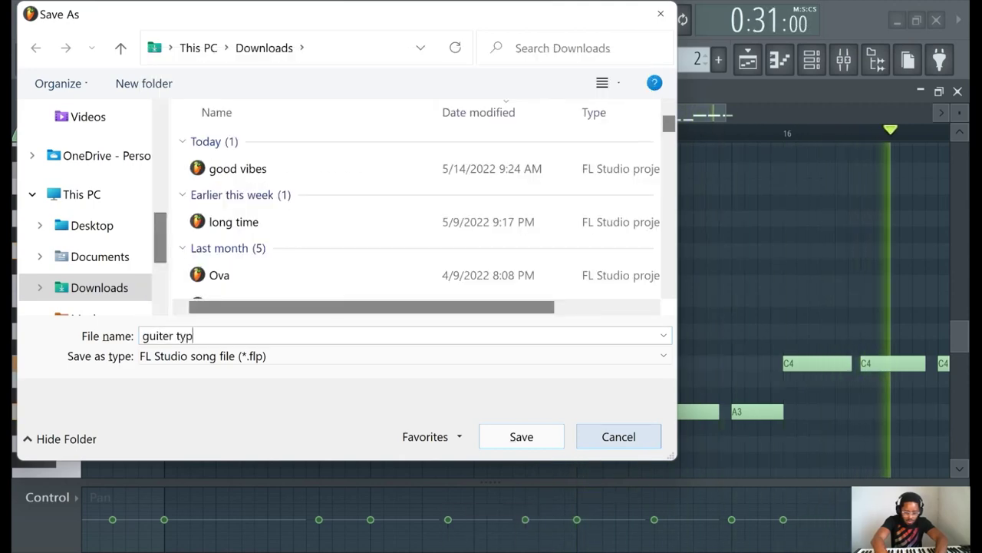
key("Return")
Stretch the first bar-15 A3 note to meet the second, auditioning from bars 12–14
scroll(621, 407, "down", 4)
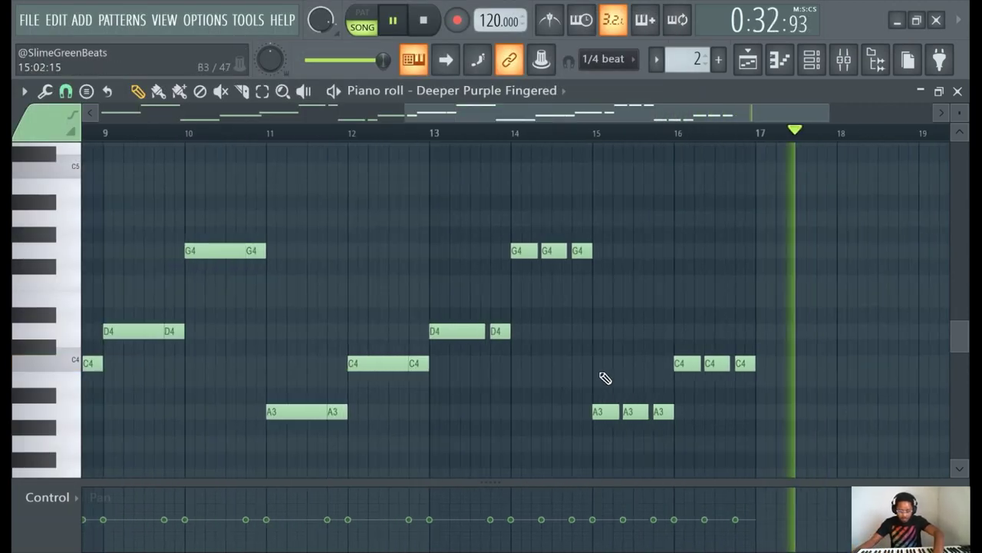
scroll(598, 369, "down", 1)
left_click(370, 129)
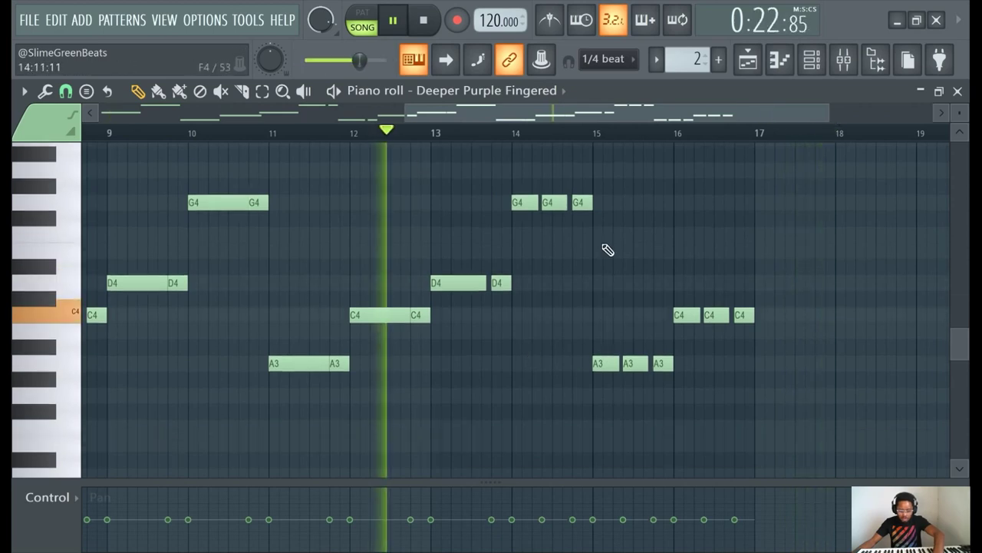
scroll(637, 273, "up", 4)
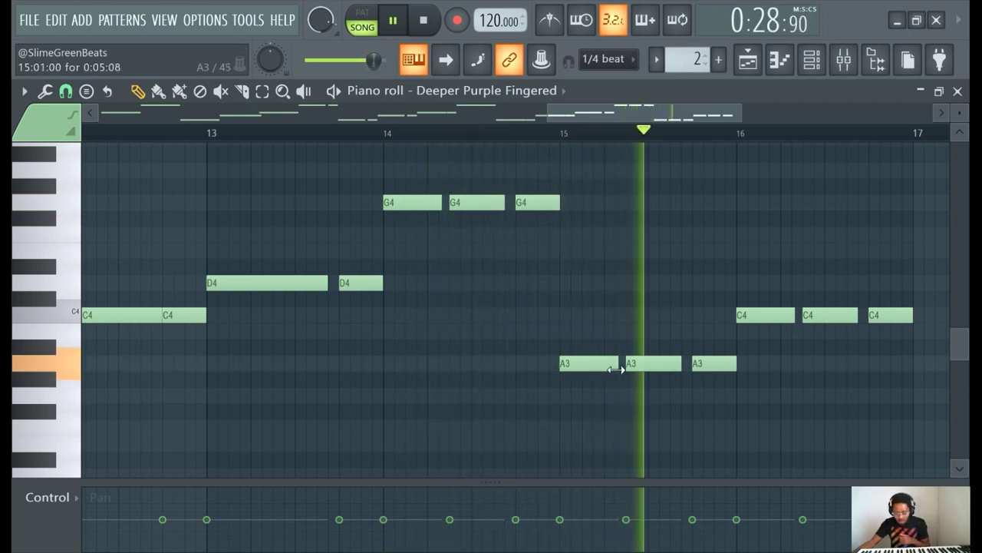
left_click_drag(619, 367, 627, 367)
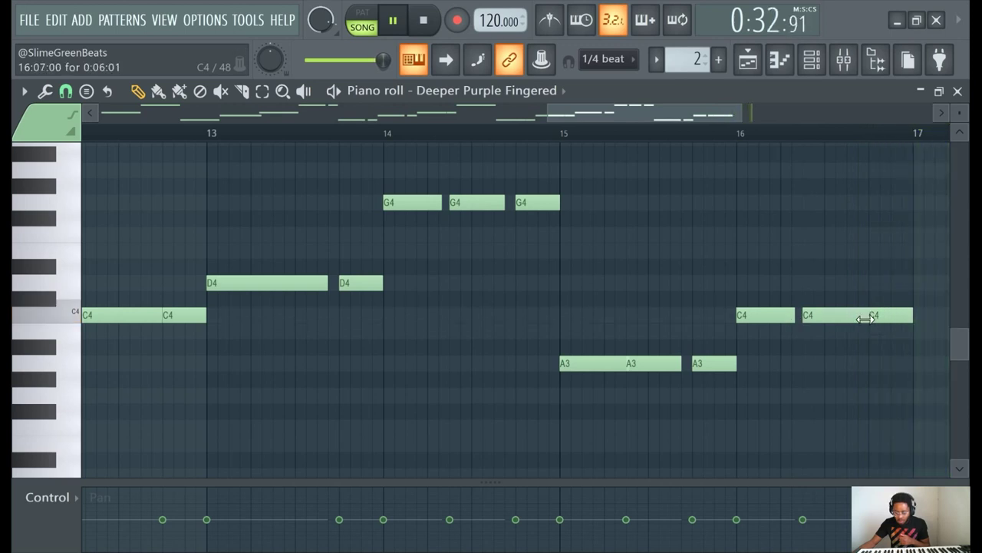
left_click(359, 132)
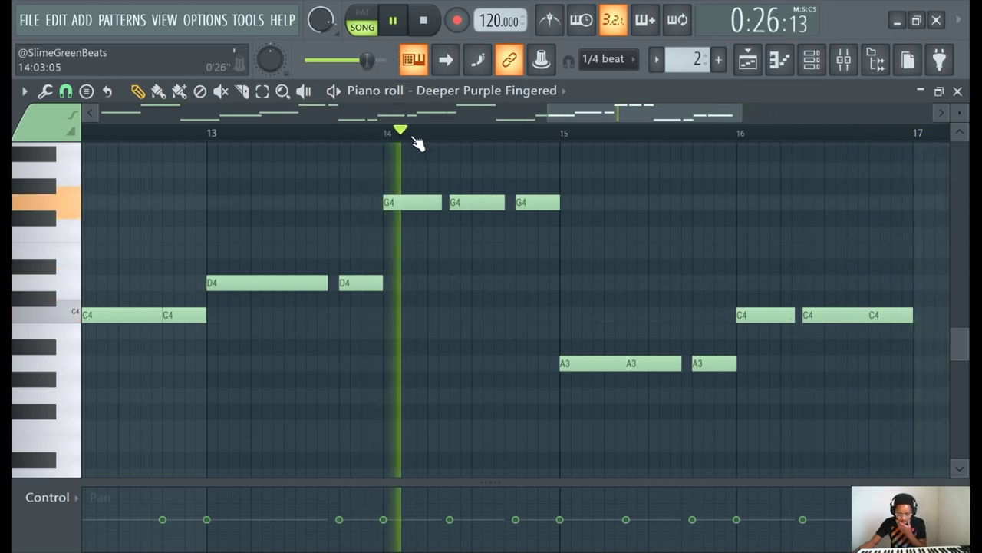
left_click(315, 135)
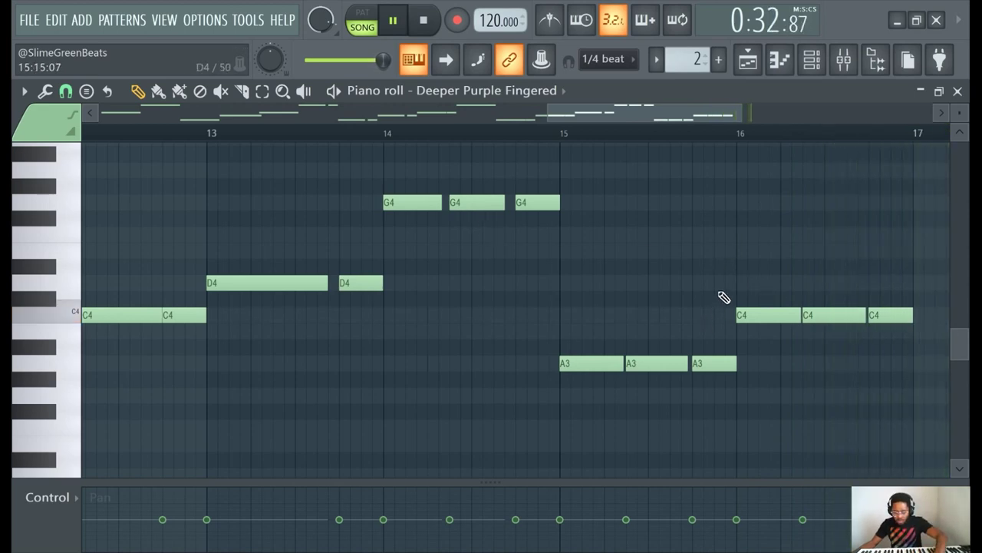
Delete the three bar-16 C4 notes, select the A3 and C4 groups, then deselect
left_click_drag(688, 273, 951, 340)
key("Delete")
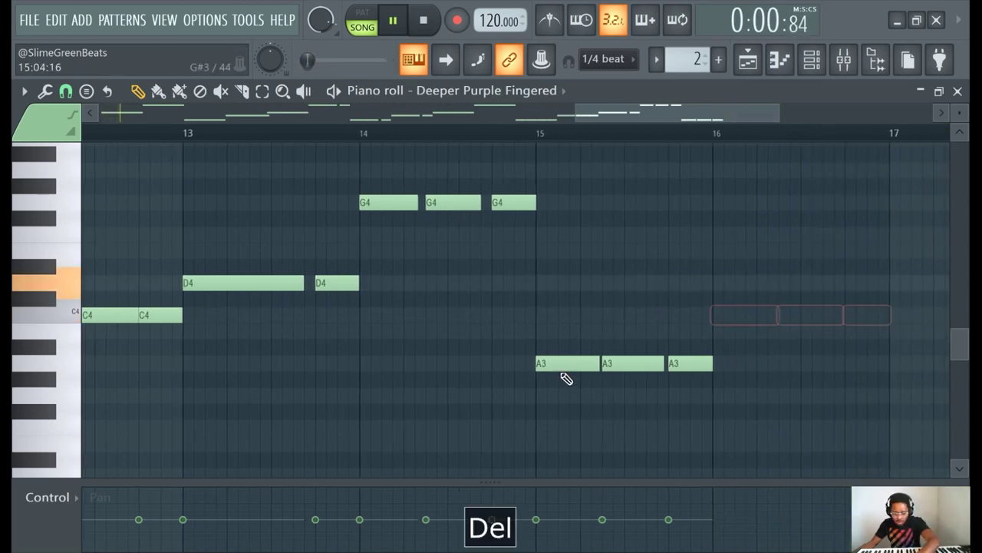
left_click_drag(534, 346, 758, 390)
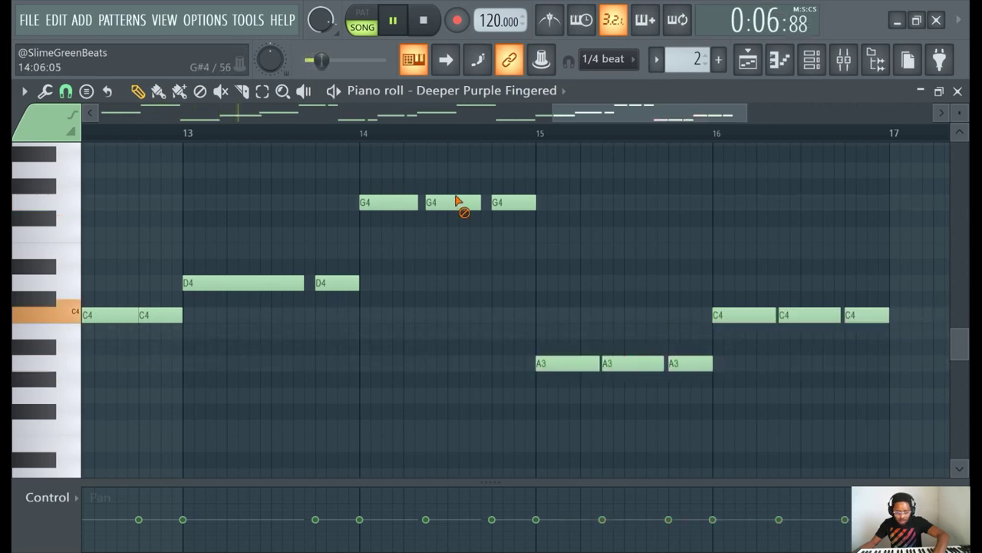
left_click_drag(714, 259, 890, 332)
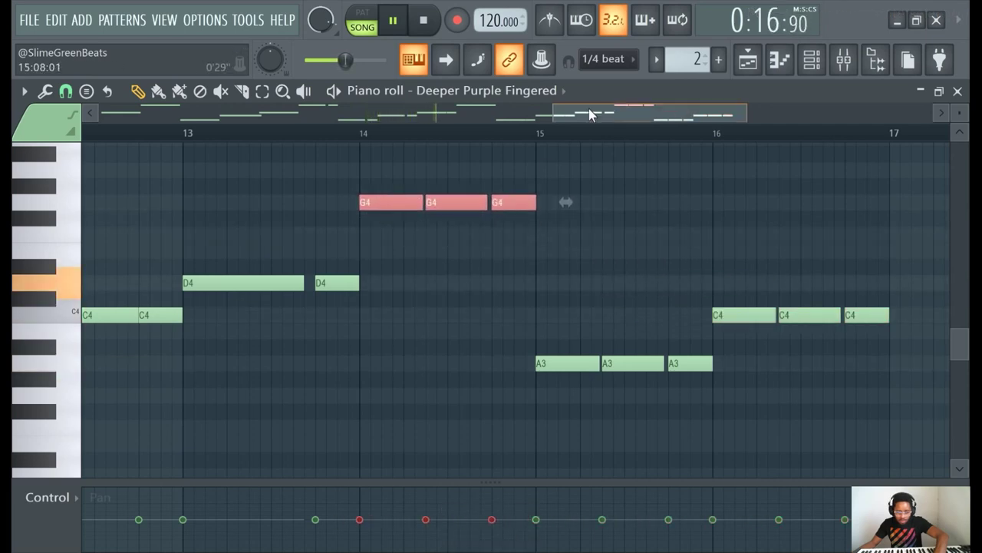
mouse_move(589, 114)
left_mouse_down()
mouse_move(407, 127)
mouse_move(600, 117)
left_mouse_up()
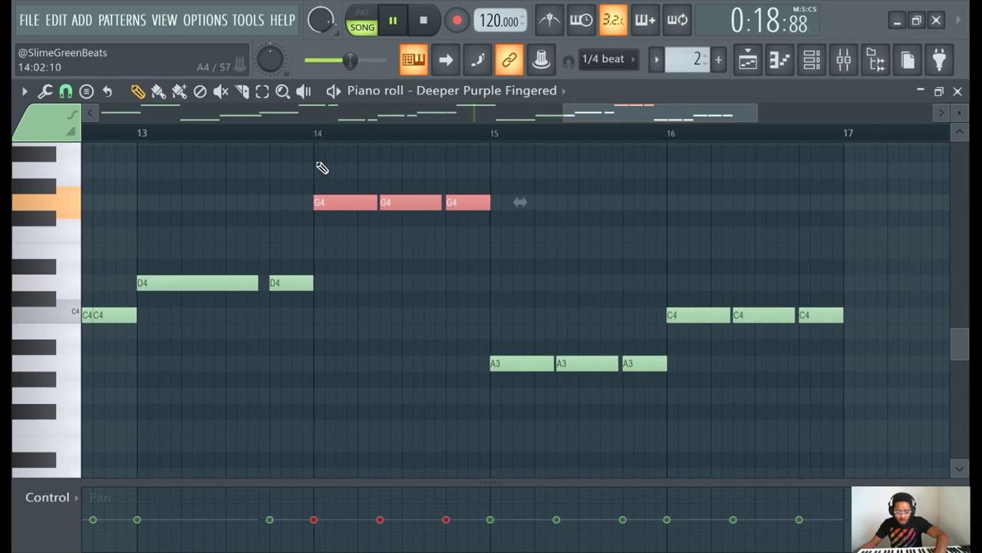
key("ctrl+d")
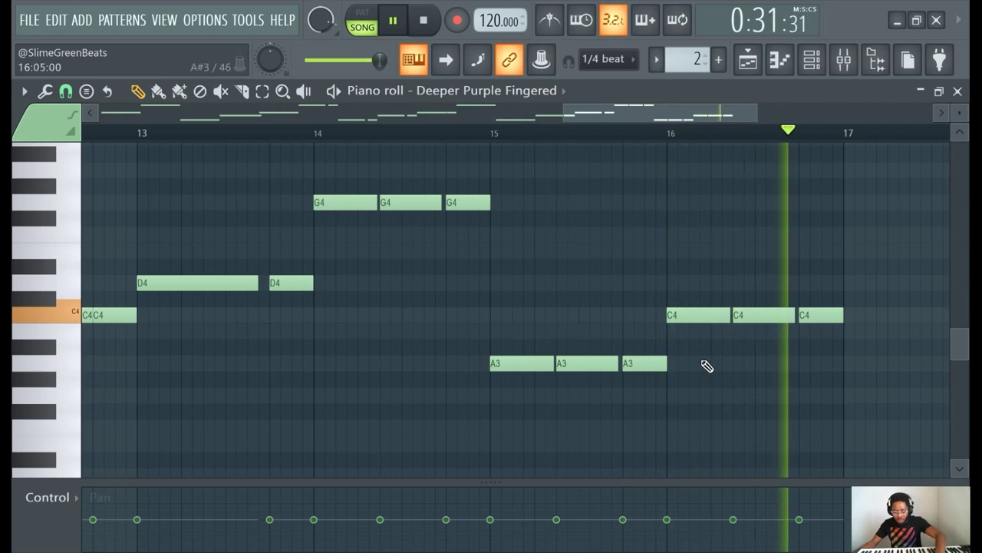
scroll(680, 378, "up", 4)
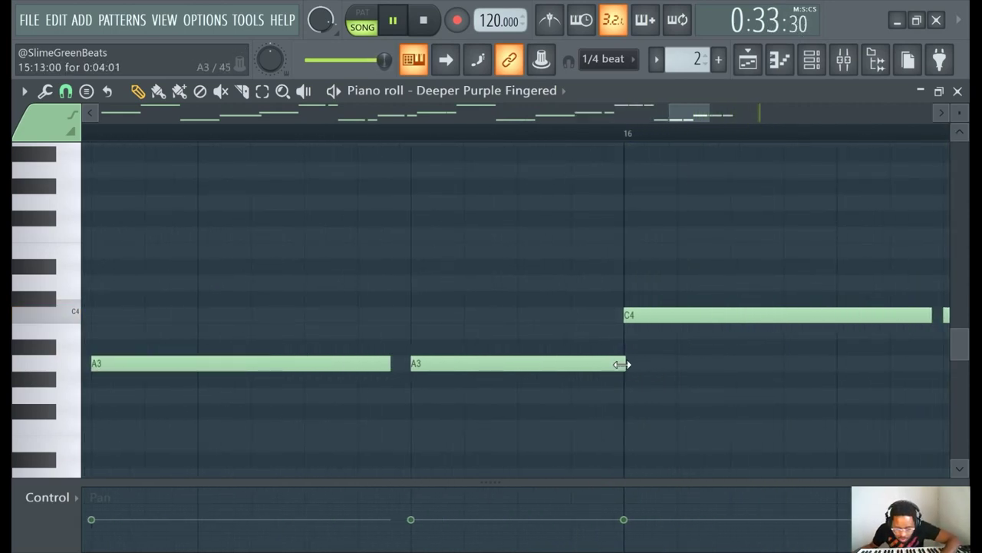
scroll(583, 322, "down", 2)
scroll(264, 204, "up", 2)
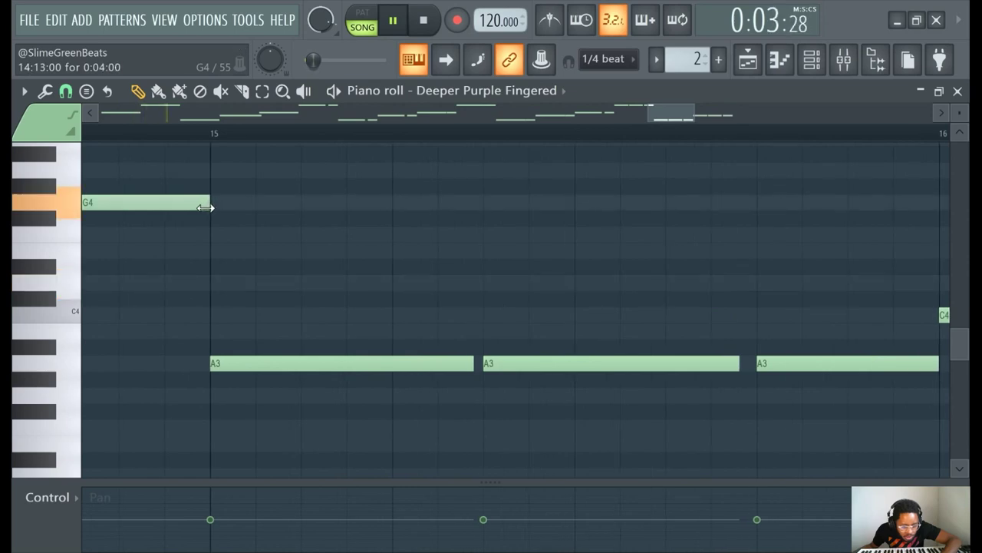
scroll(581, 274, "down", 4)
scroll(844, 307, "up", 3)
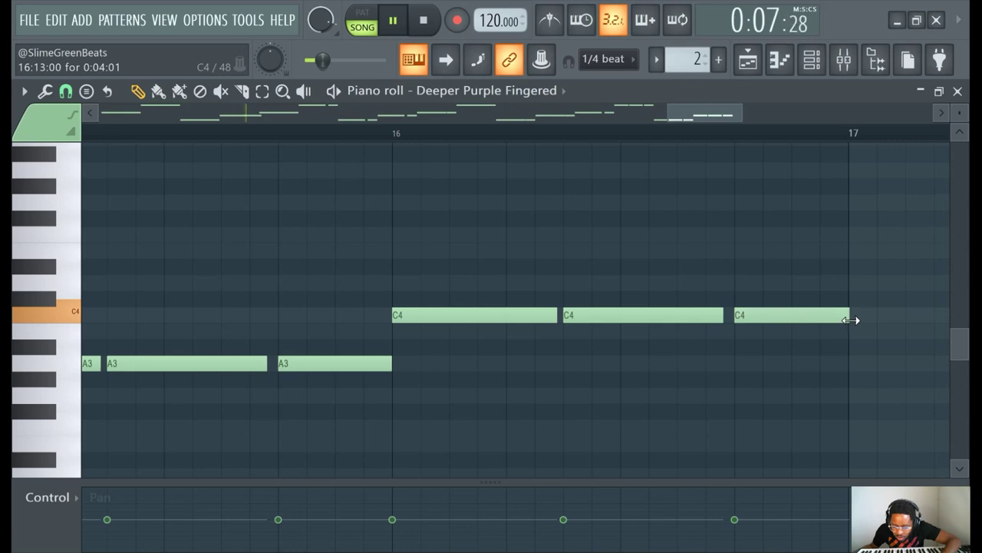
scroll(187, 282, "down", 3)
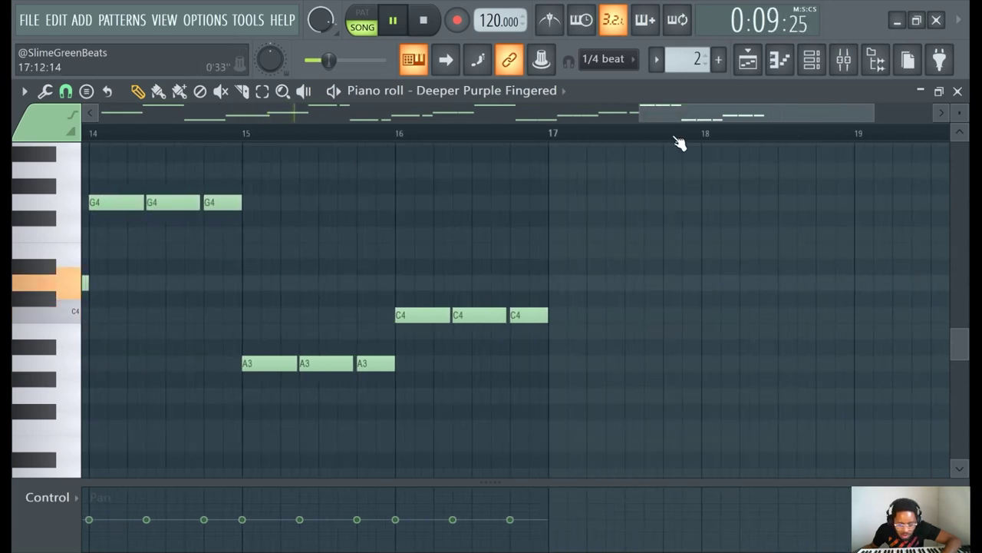
scroll(640, 116, "left", 5)
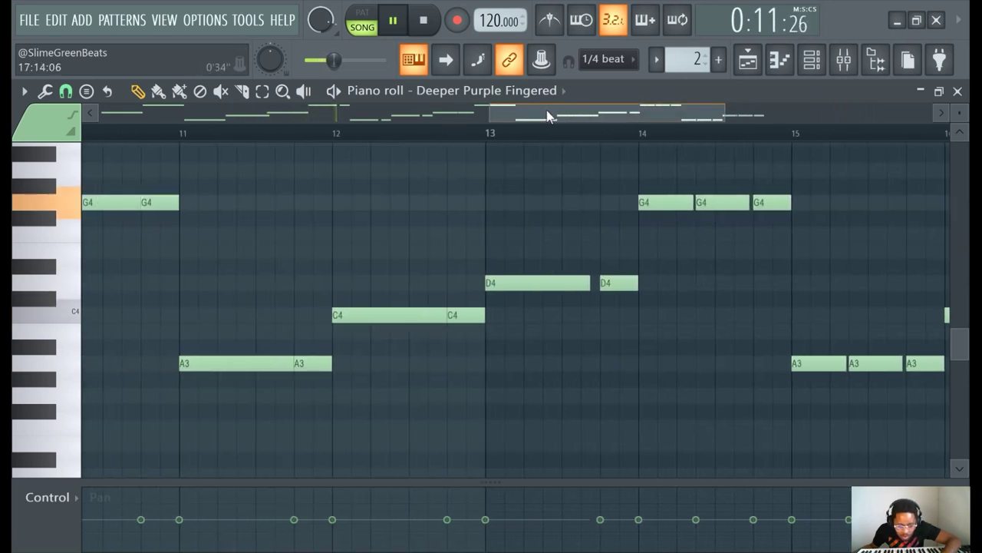
scroll(389, 117, "left", 12)
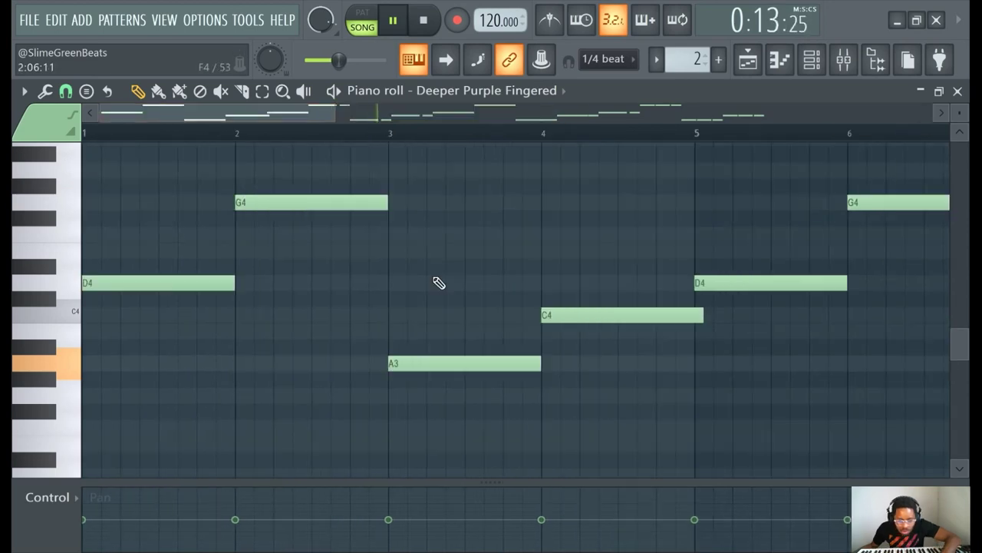
scroll(640, 131, "down", 5)
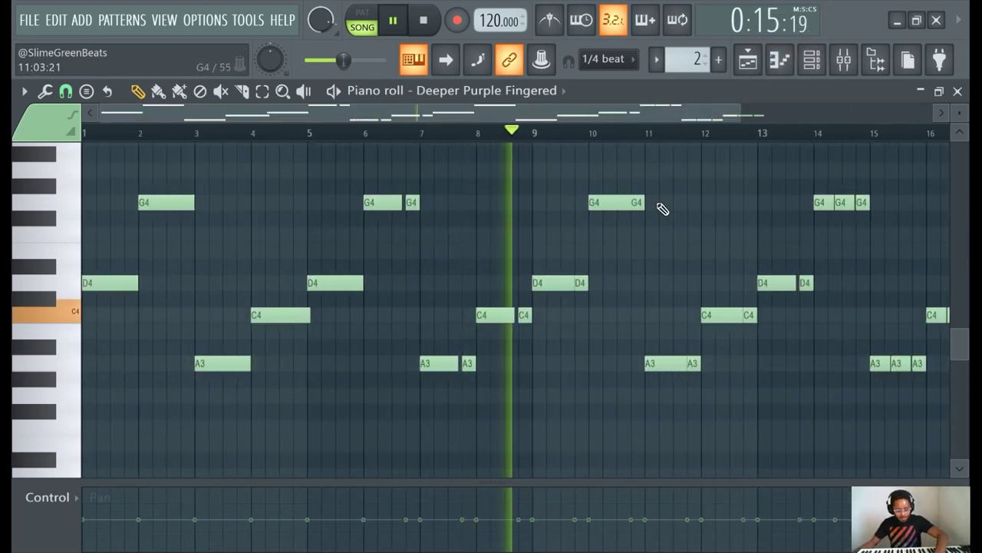
key("ctrl+a")
Randomize the velocity levels of all bass notes, then reopen the Deeper Purple Fingered piano roll
key("alt+r")
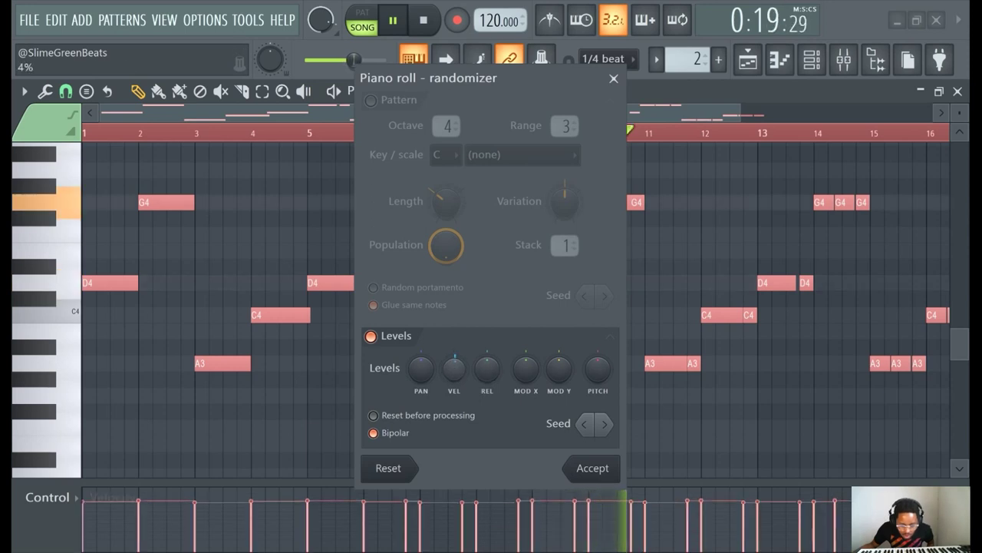
left_click(593, 468)
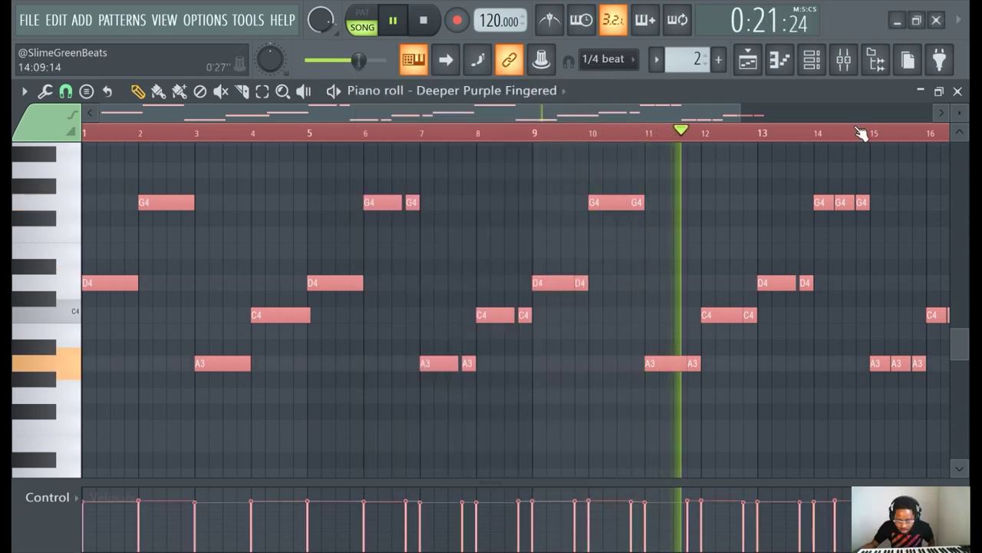
left_click(798, 64)
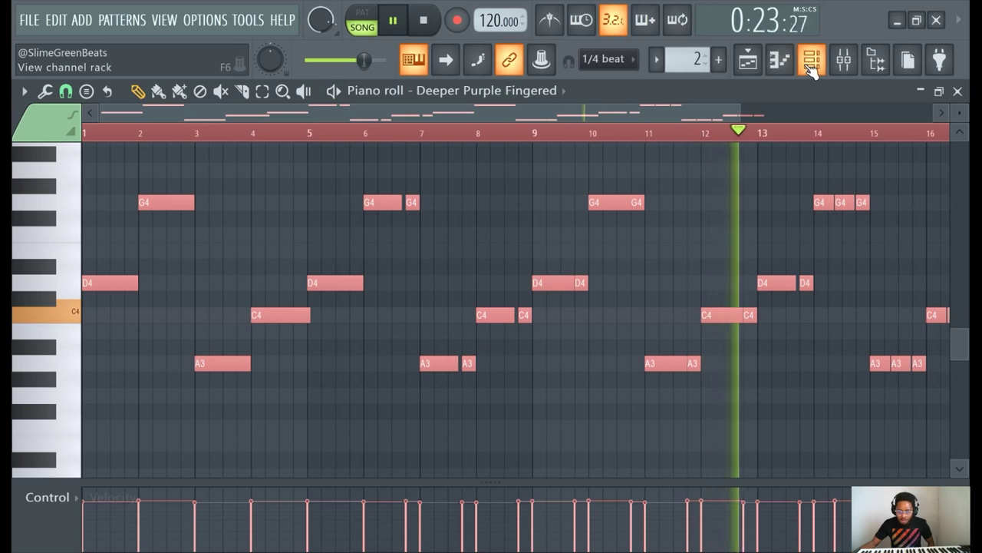
scroll(691, 353, "up", 3)
scroll(772, 384, "up", 3)
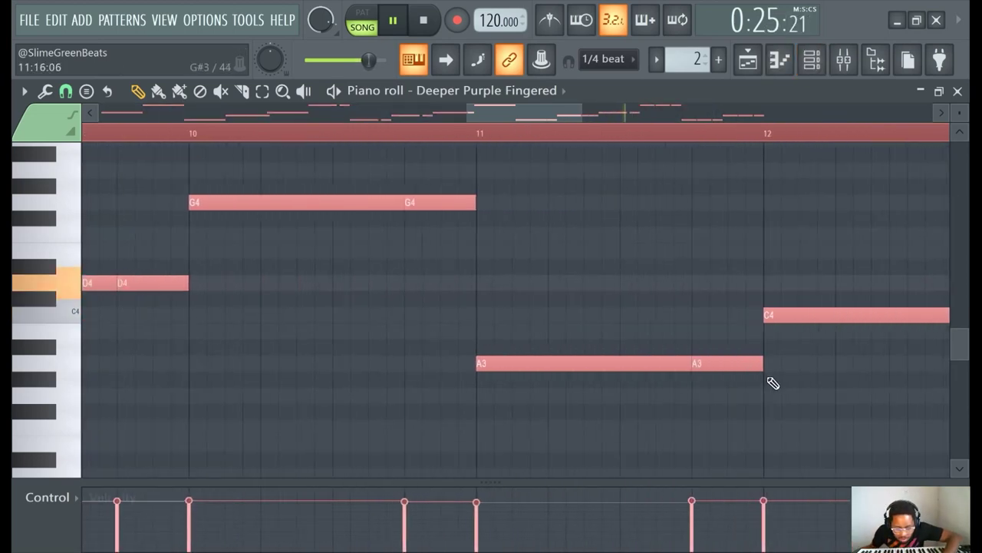
scroll(795, 384, "down", 6)
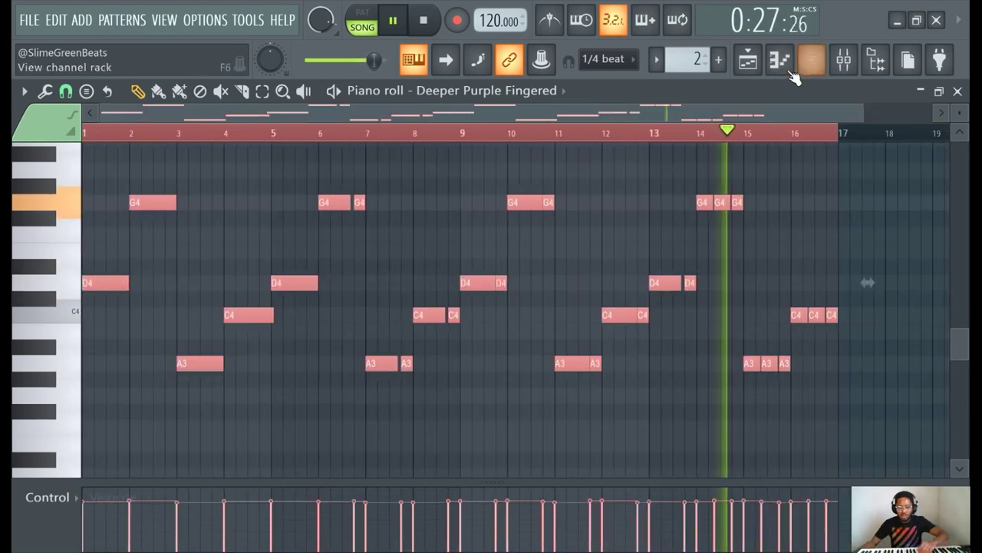
left_click(782, 65)
left_click(785, 66)
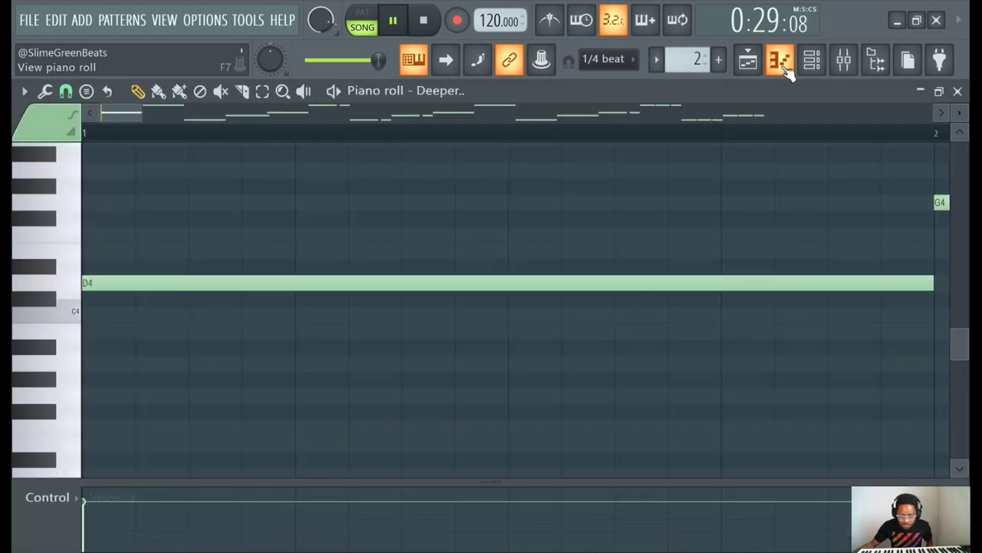
Trim the G4 near bar 15 to end at bar 15 and the bar-4 C4 at bar 5
scroll(800, 360, "up", 4)
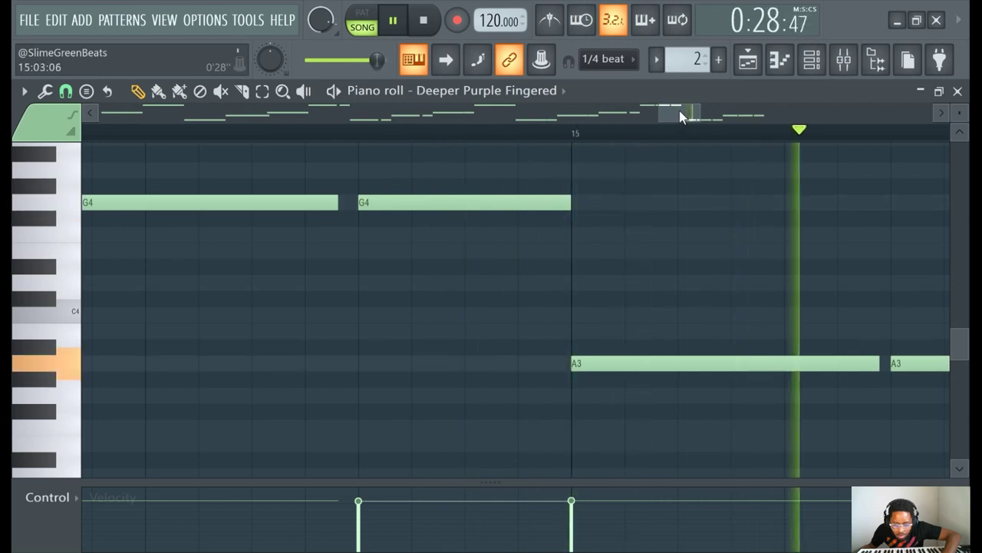
left_click_drag(680, 109, 694, 121)
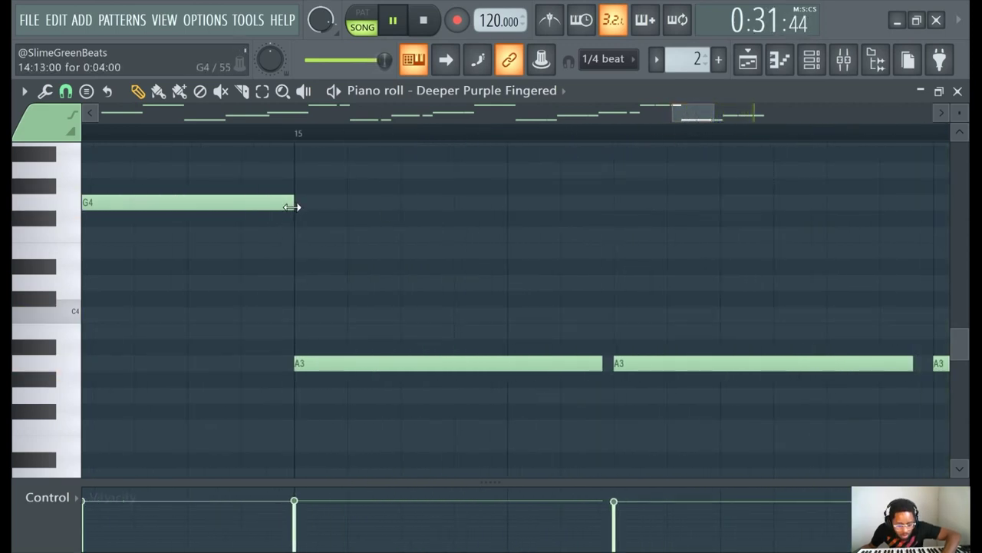
left_click_drag(291, 206, 289, 208)
left_click_drag(706, 119, 729, 118)
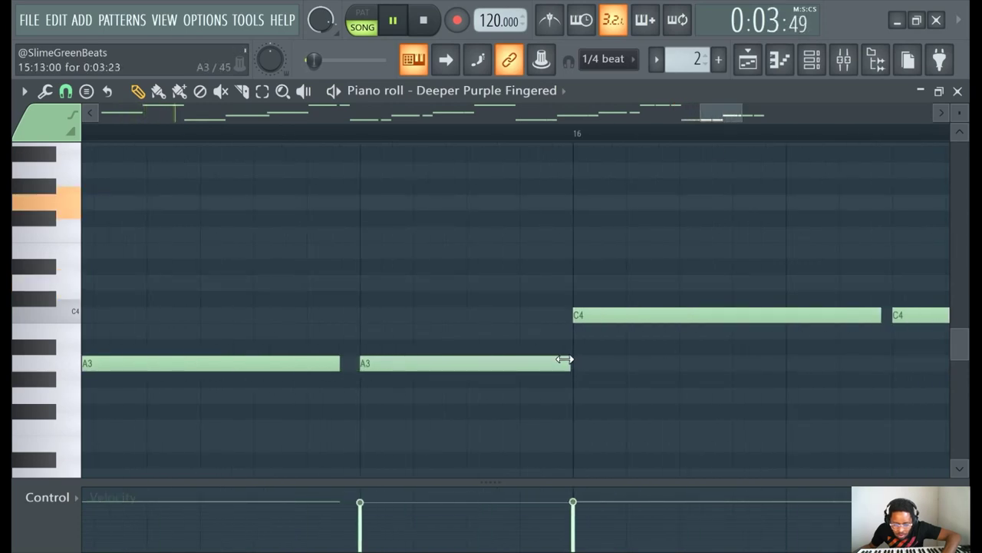
scroll(799, 164, "down", 5)
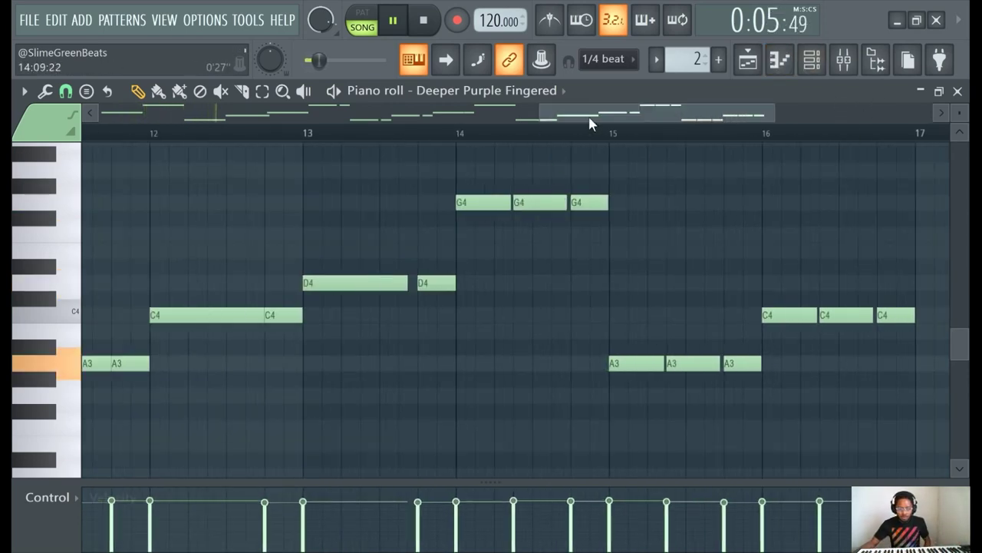
left_click_drag(589, 119, 150, 119)
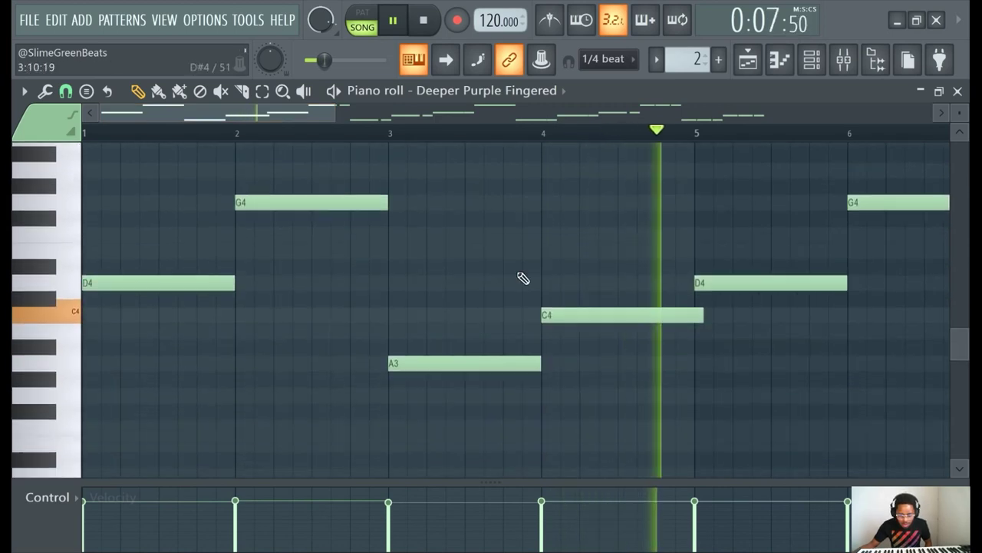
left_click_drag(699, 315, 688, 315)
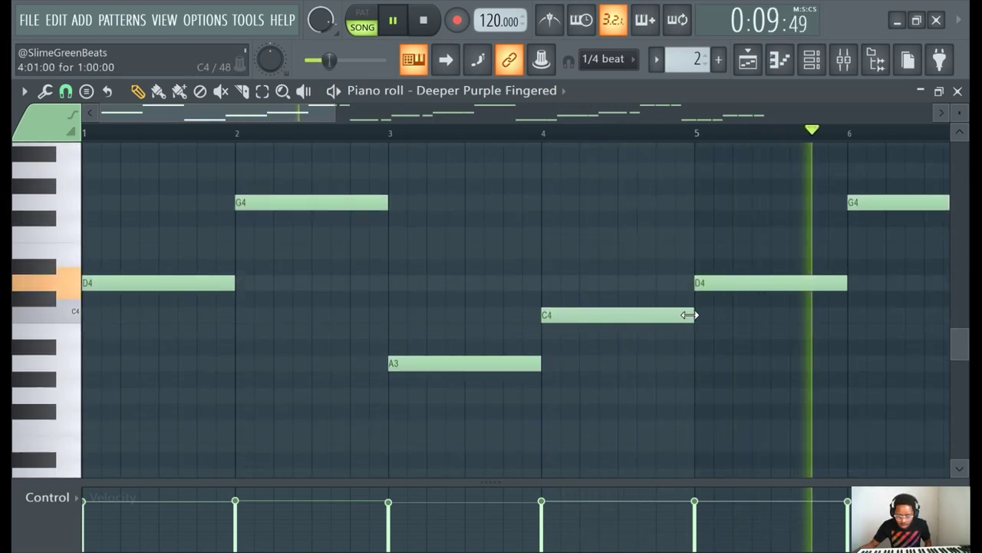
left_click_drag(310, 114, 530, 148)
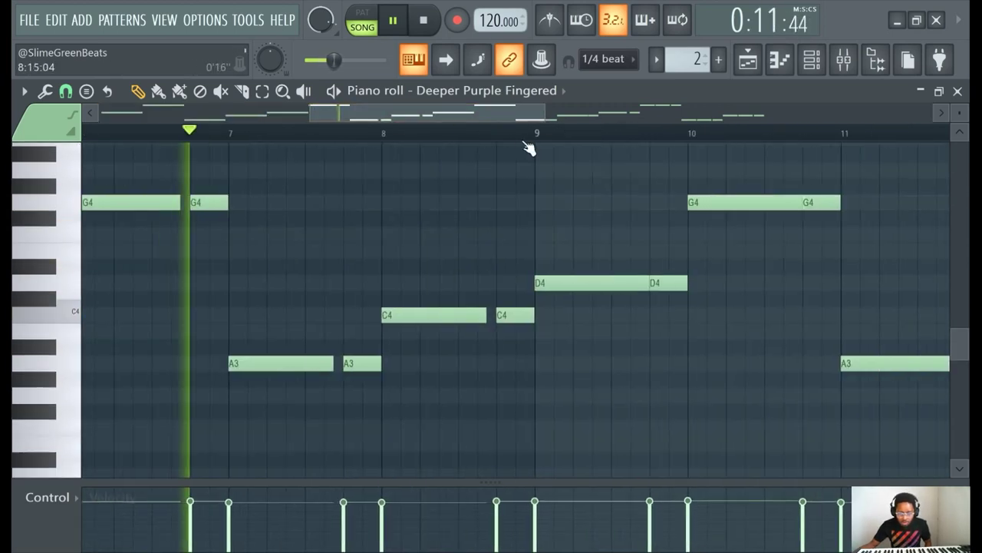
Show the Deeper Purple Fingered channel's wrench tab with levels, polyphony, arpeggiator and echo delay
left_click(809, 63)
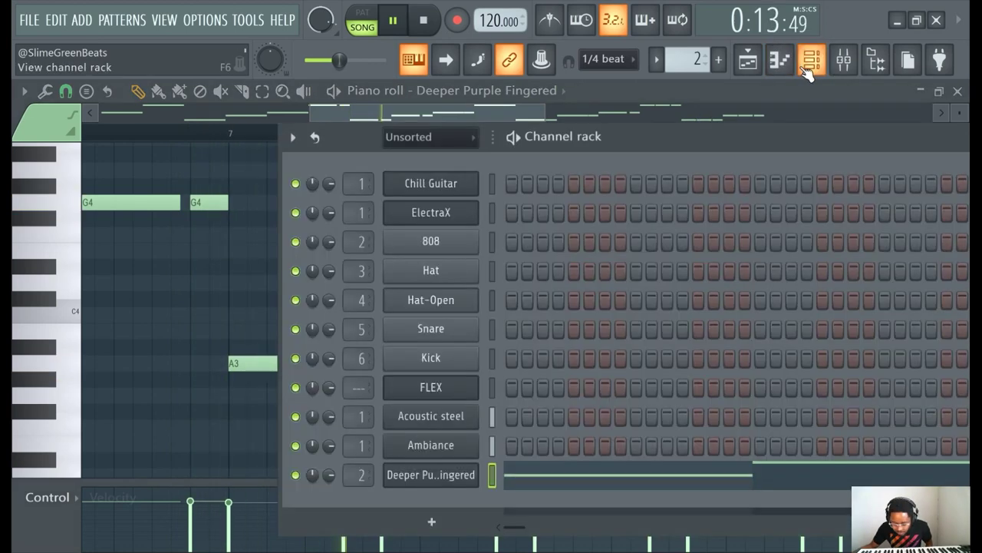
left_click(438, 475)
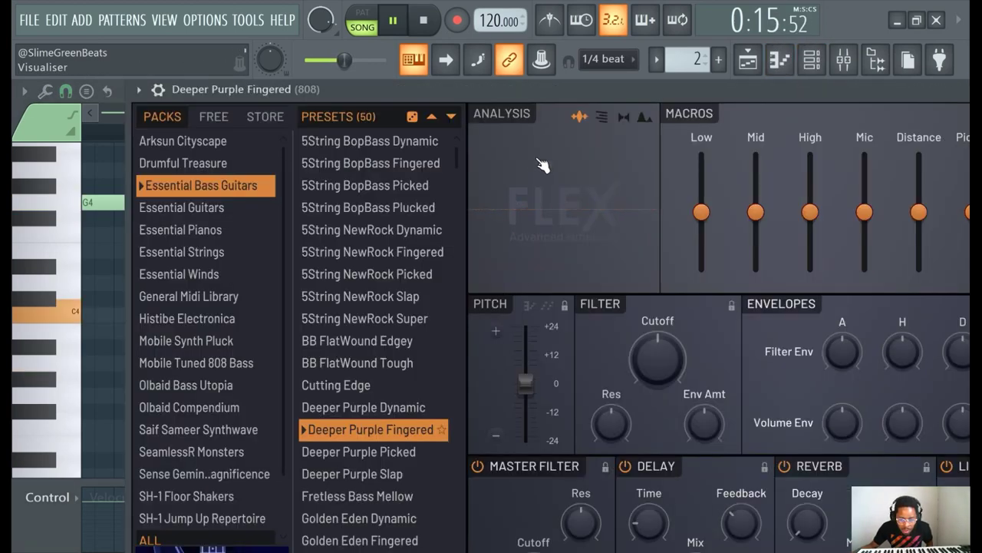
left_click_drag(493, 87, 592, 158)
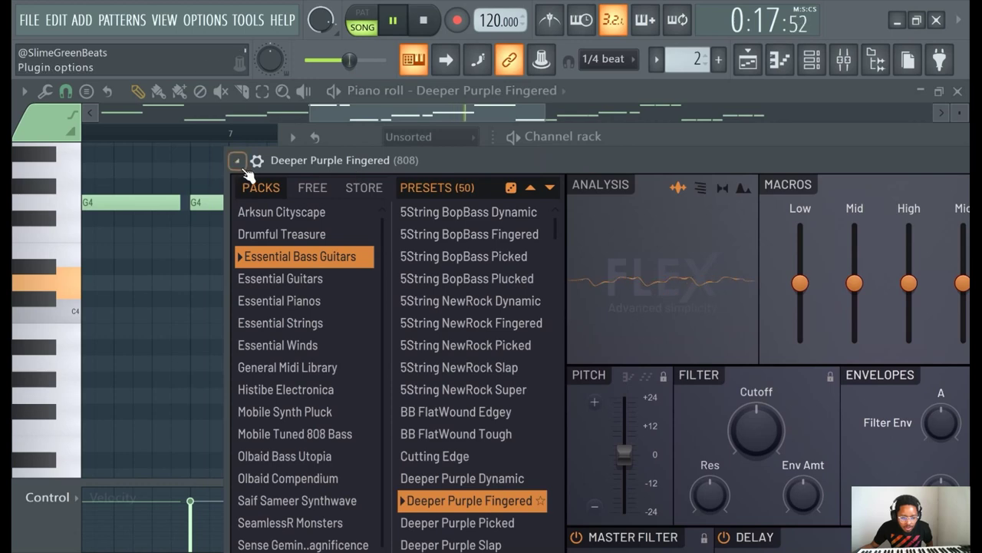
left_click(257, 160)
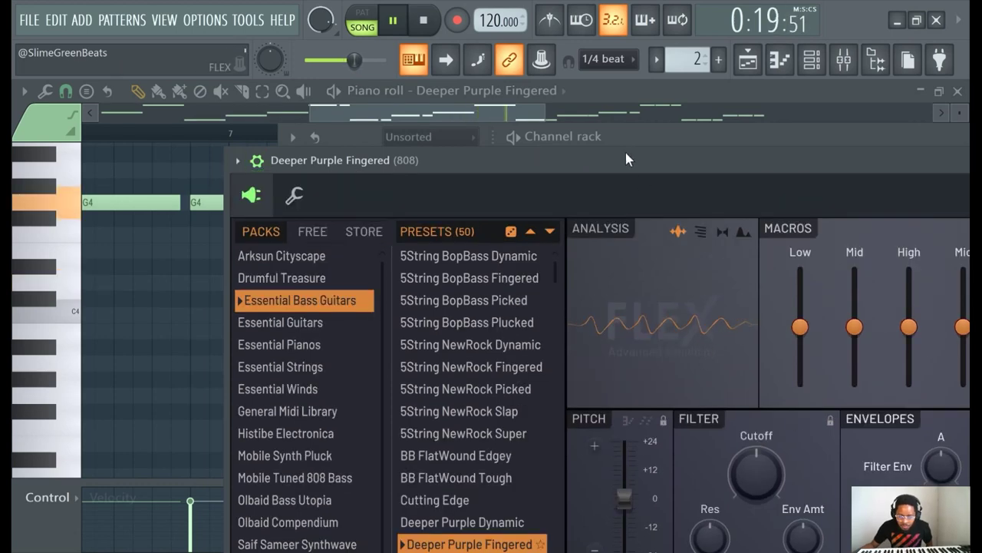
left_click_drag(640, 162, 364, 14)
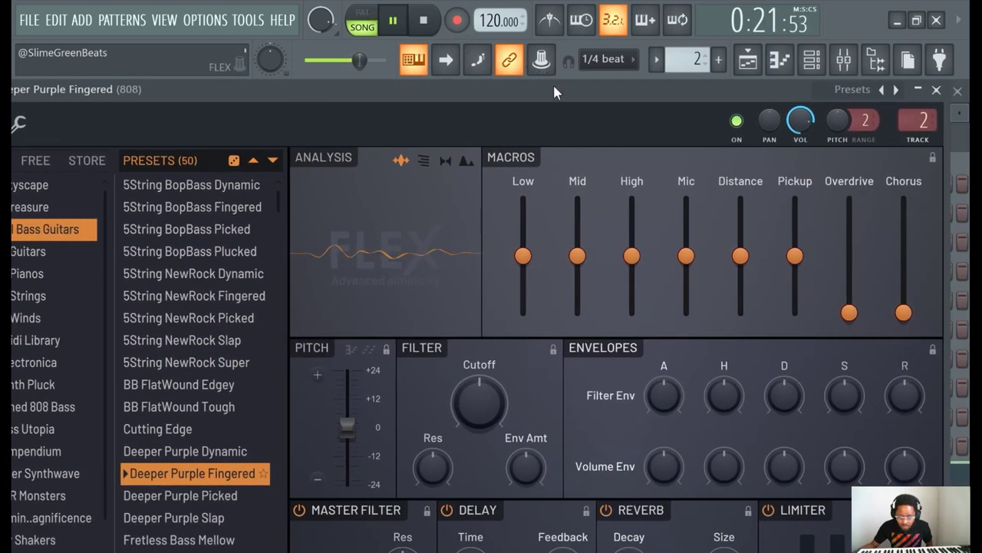
left_click_drag(553, 82, 492, 65)
left_click_drag(525, 111, 710, 109)
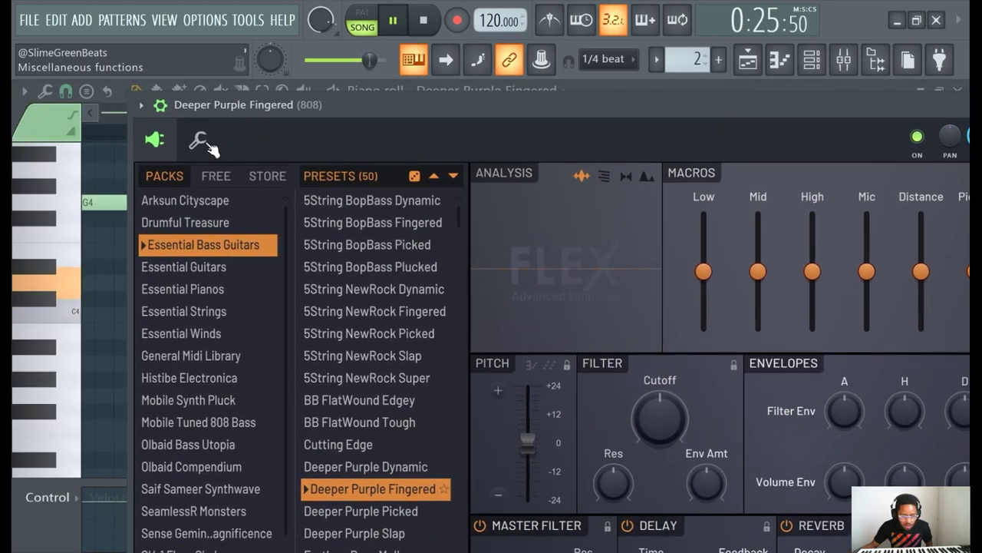
left_click(197, 139)
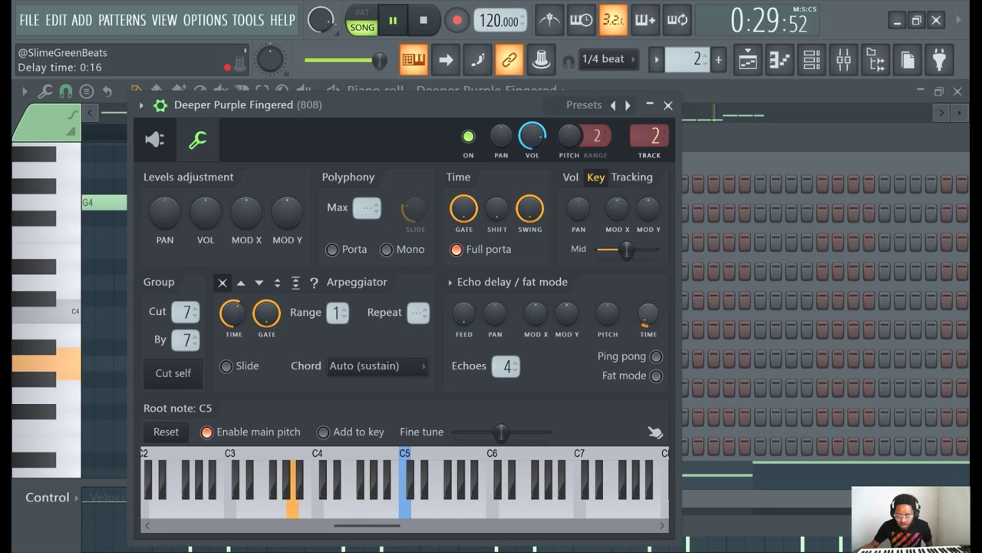
left_click(844, 64)
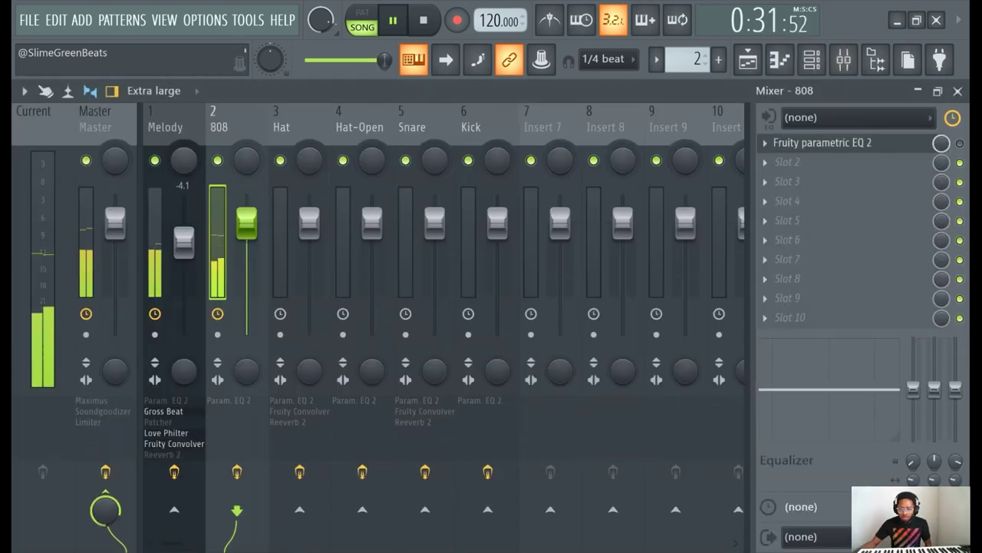
Lower band 7 of the 808 track's parametric EQ into a Gentle 4 high shelf near 700 Hz
left_click(859, 144)
left_click_drag(725, 405, 435, 522)
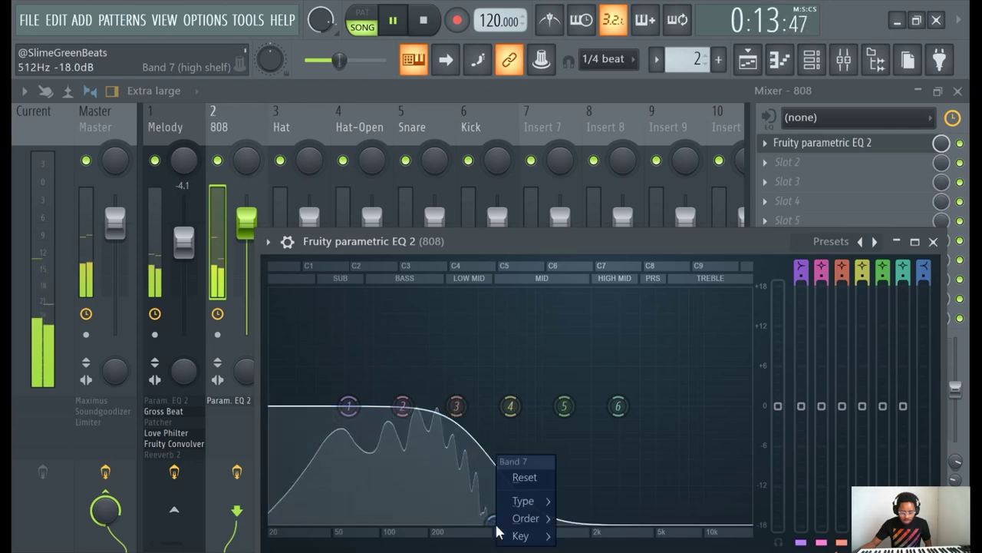
mouse_move(527, 519)
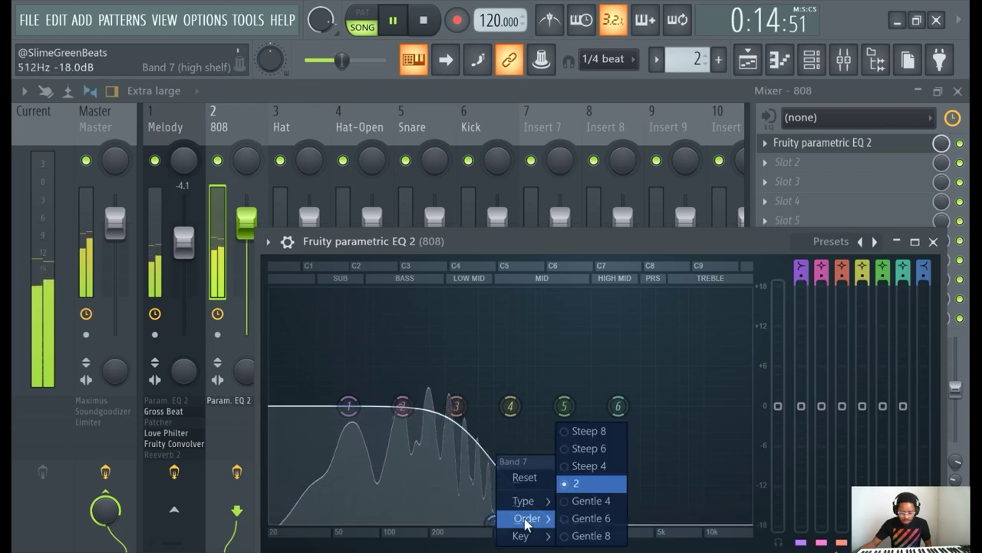
left_click(593, 503)
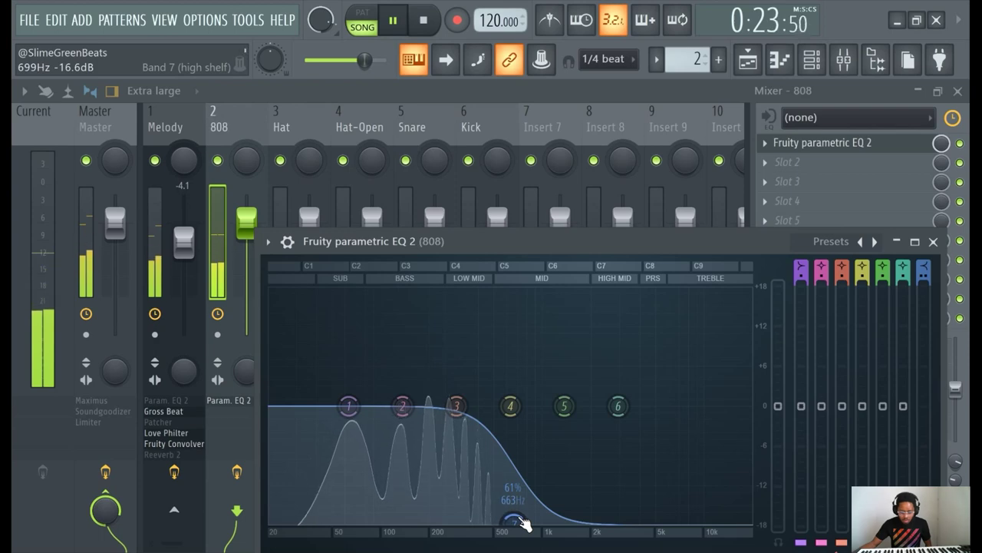
left_click(739, 93)
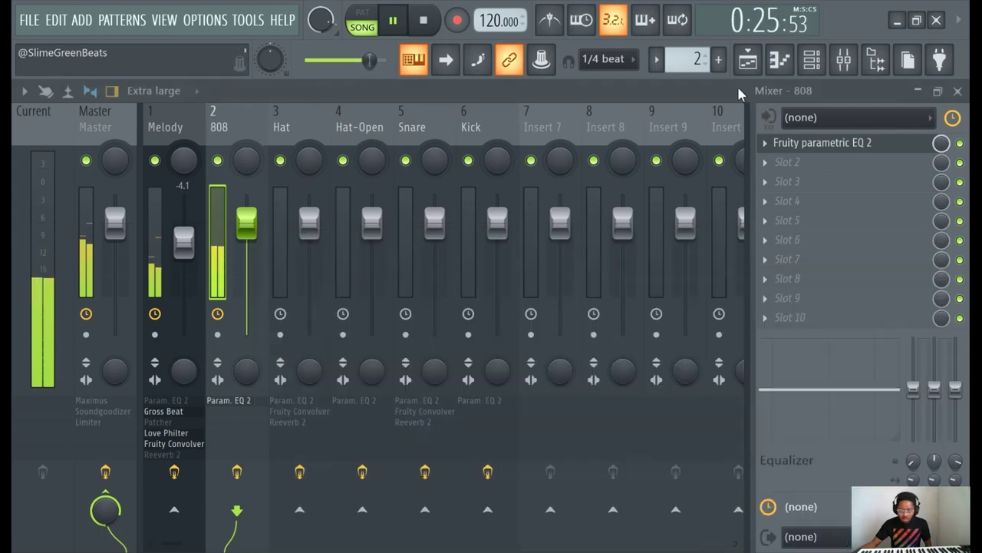
Show the Playlist arrangement in place of the mixer and pause song playback
left_click(752, 68)
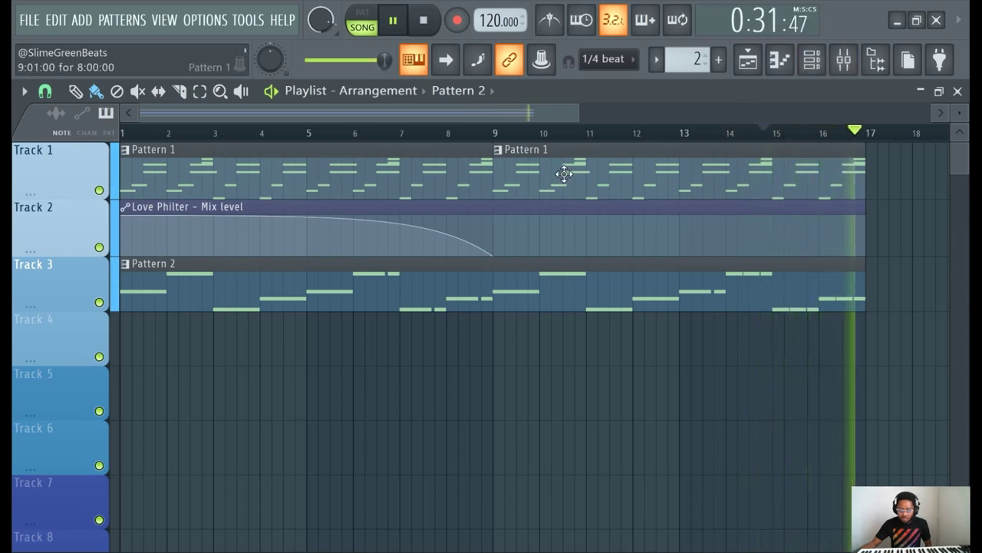
left_click(395, 21)
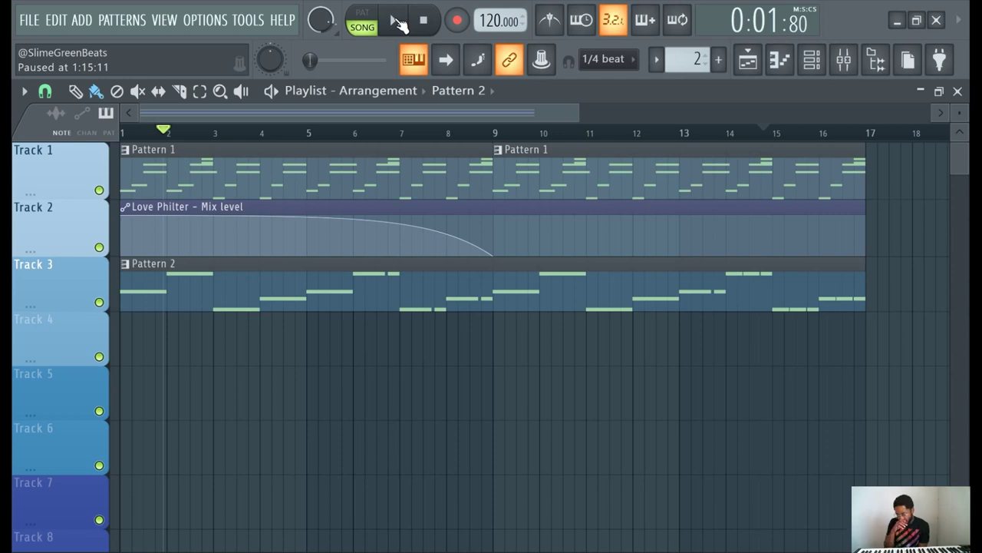
Mute Track 3's Pattern 2 bass and play the song from the beginning without it
left_click(99, 302)
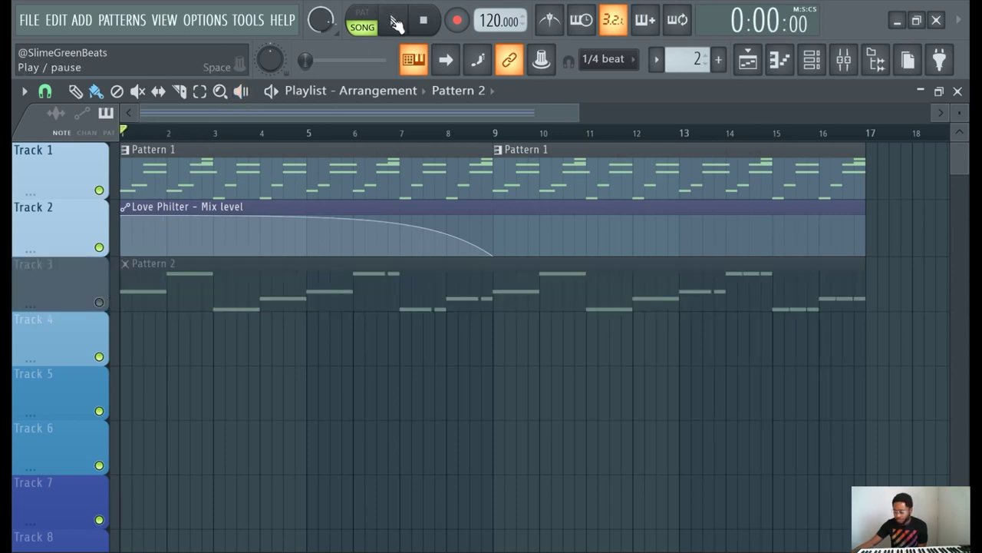
left_click(396, 23)
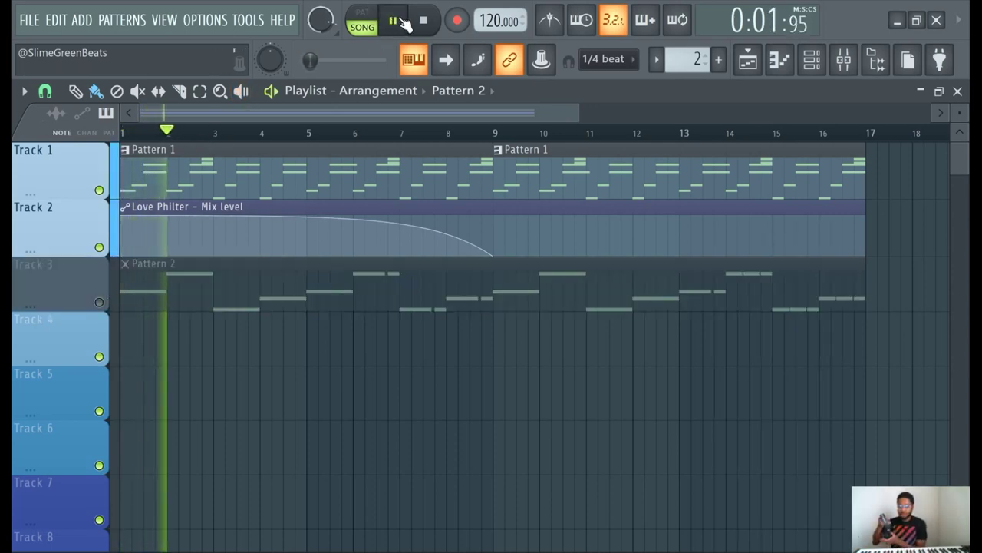